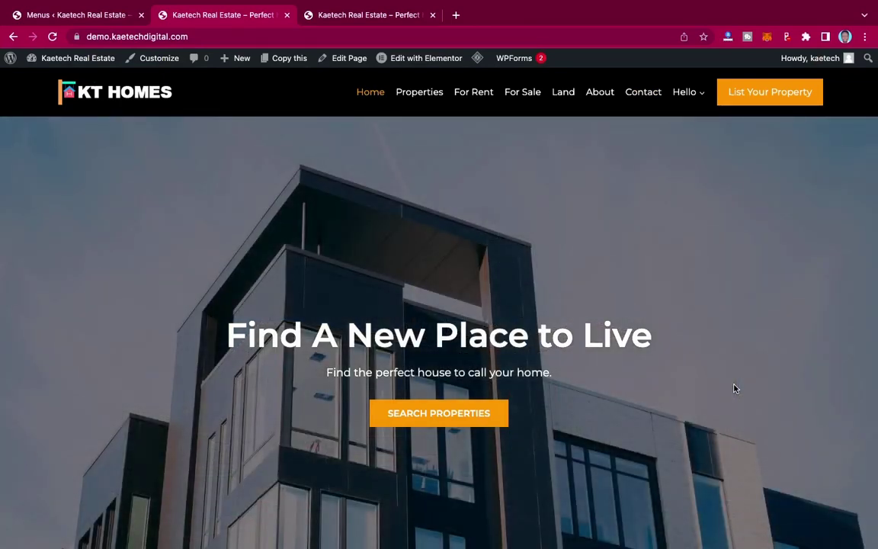
Open the Privacy Policy and Terms & Conditions links from the demo homepage's footer in separate new tabs
scroll(734, 389, down, 20)
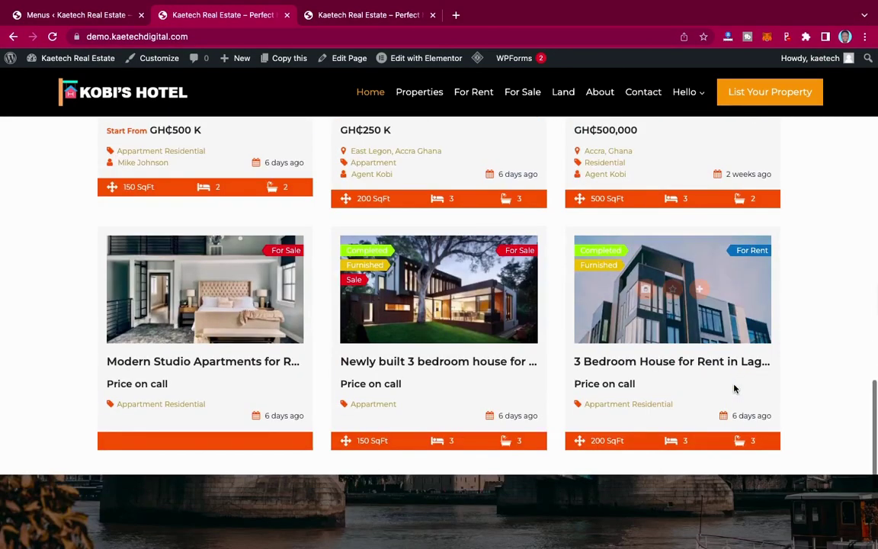
scroll(735, 388, down, 3)
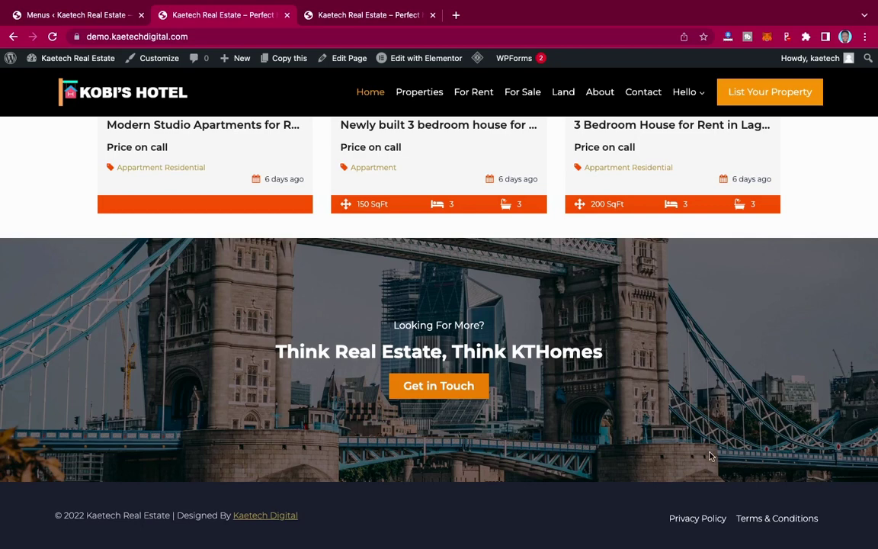
right_click(690, 519)
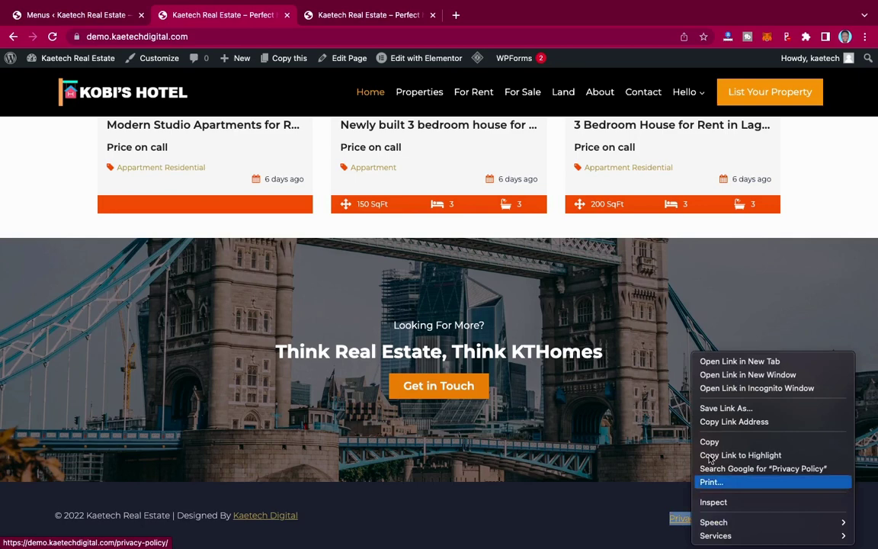
click(736, 361)
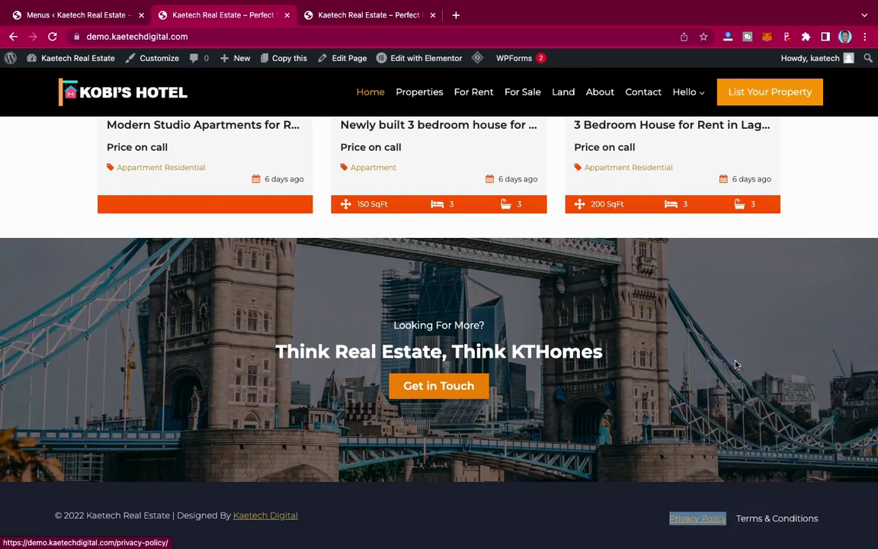
right_click(762, 521)
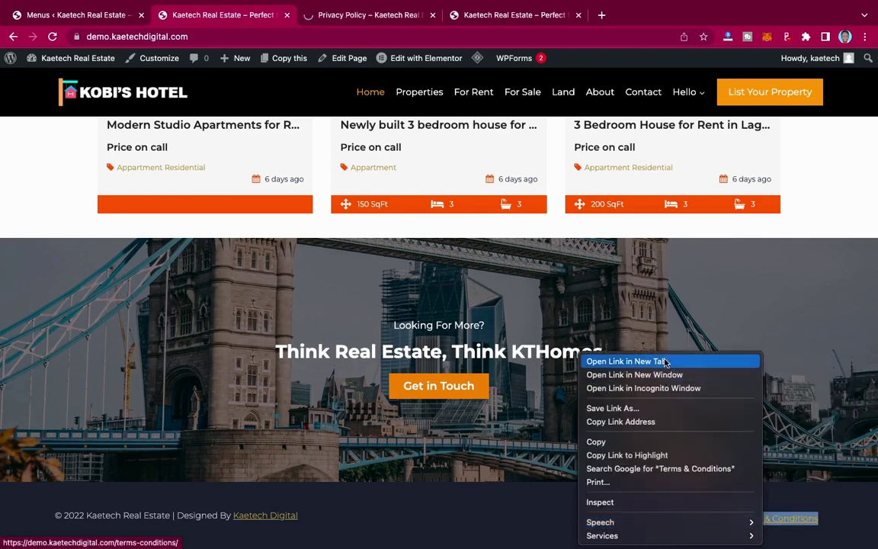
click(665, 360)
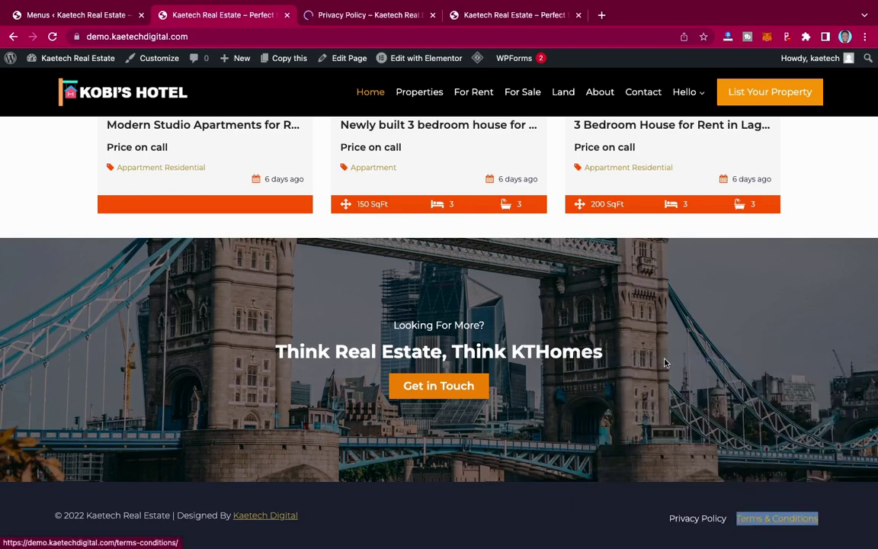
Examine the sections of the Privacy Policy page on the demo site
click(385, 13)
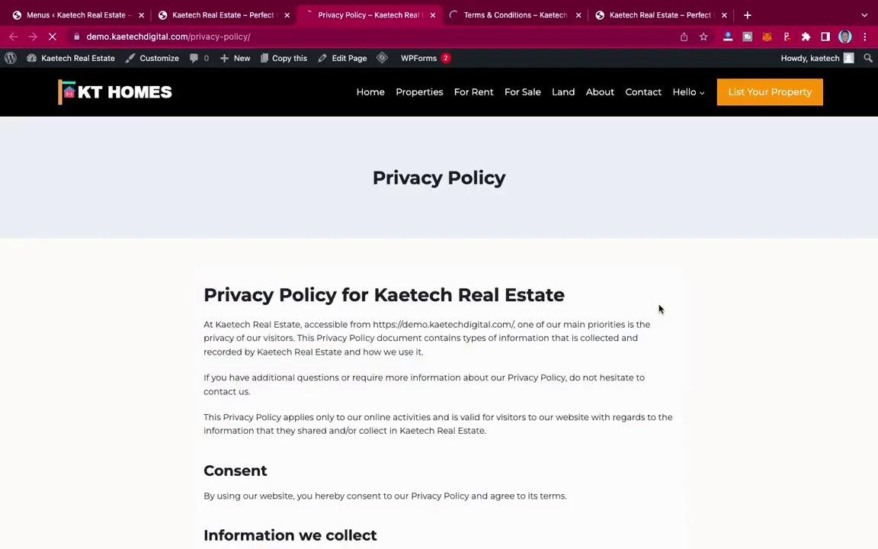
scroll(661, 309, down, 3)
scroll(660, 309, down, 6)
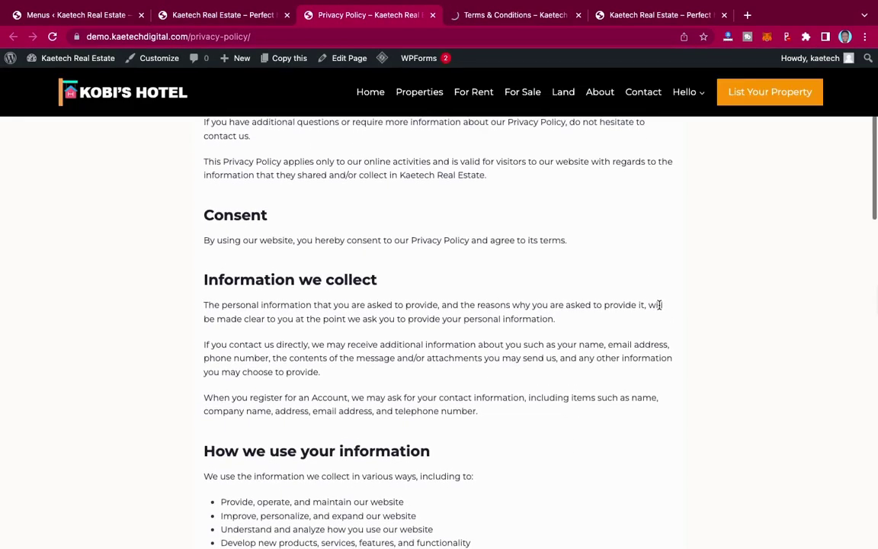
scroll(660, 308, up, 10)
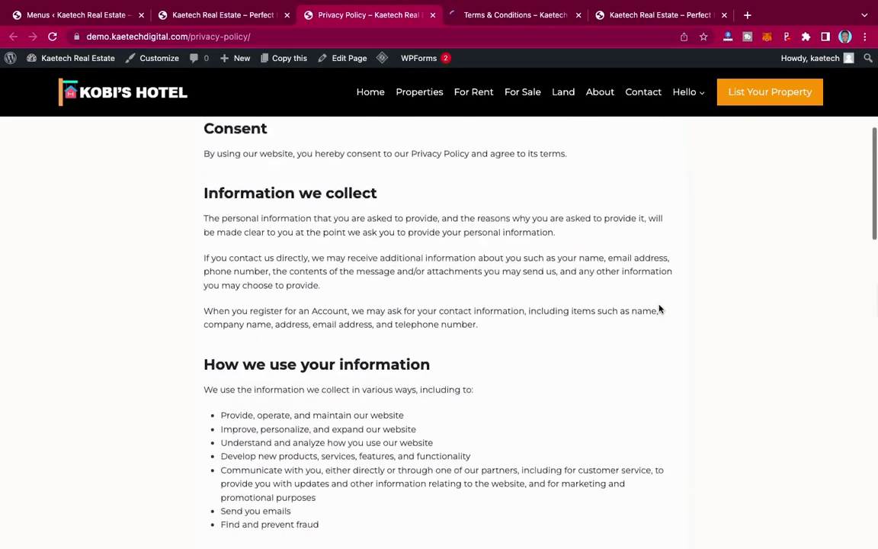
scroll(660, 309, down, 15)
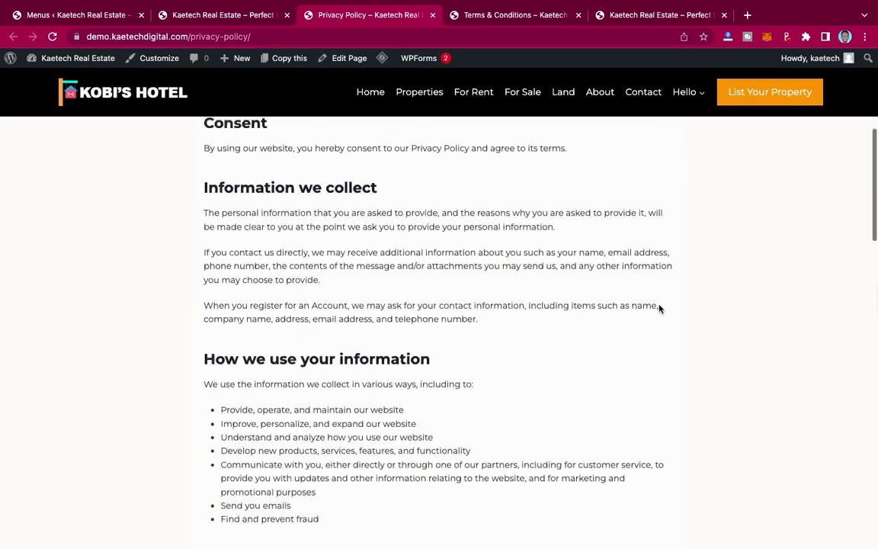
scroll(659, 305, down, 7)
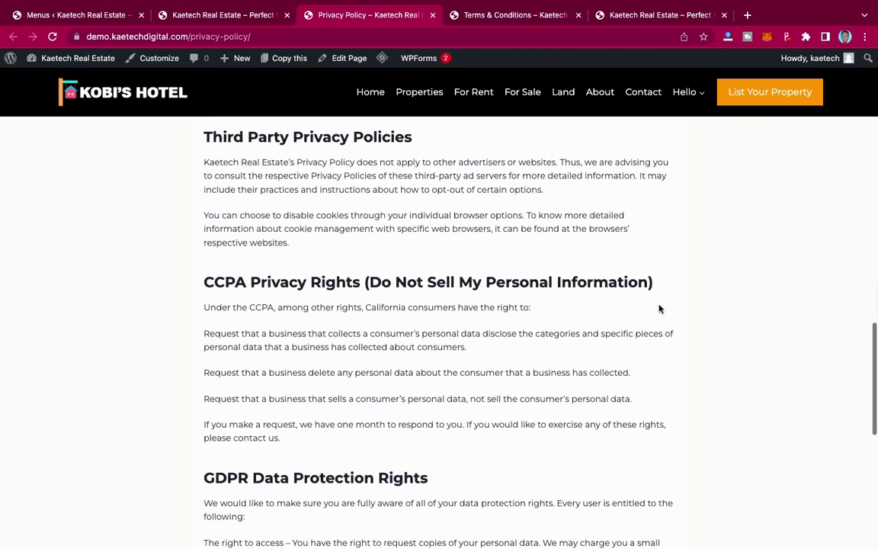
scroll(659, 305, up, 4)
scroll(659, 305, up, 15)
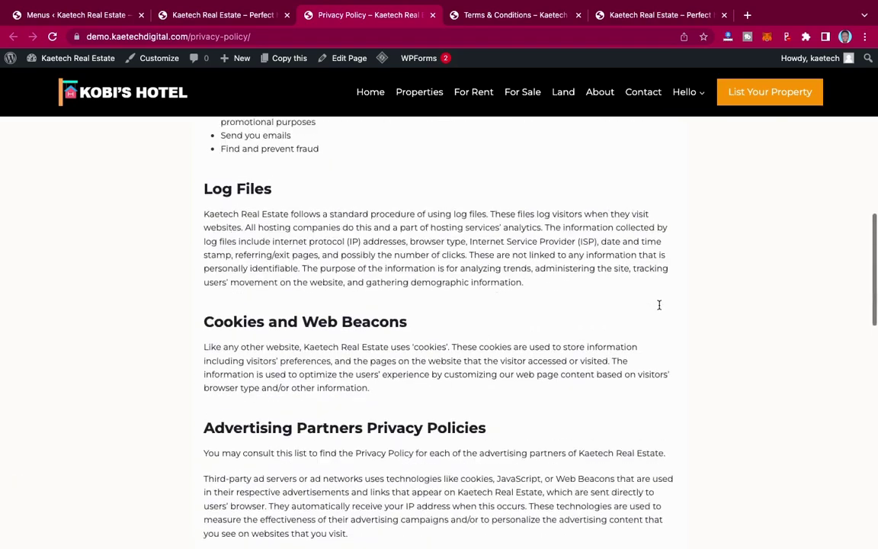
scroll(659, 308, up, 5)
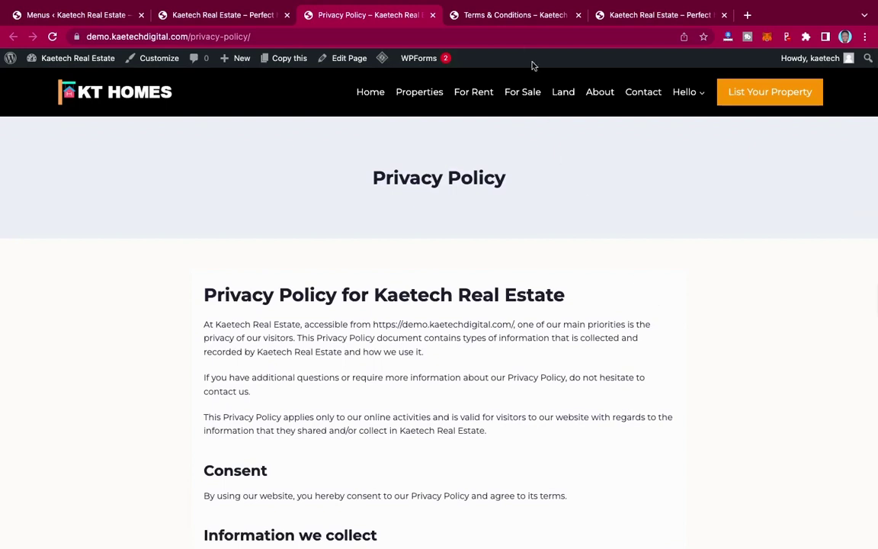
Read through the Terms & Conditions page, and close both policy page tabs
click(515, 15)
scroll(596, 338, down, 2)
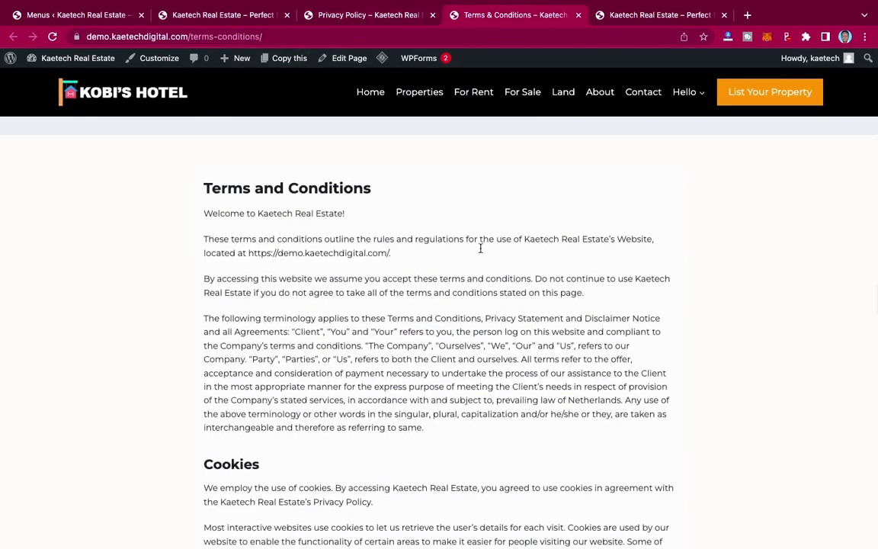
scroll(531, 343, down, 8)
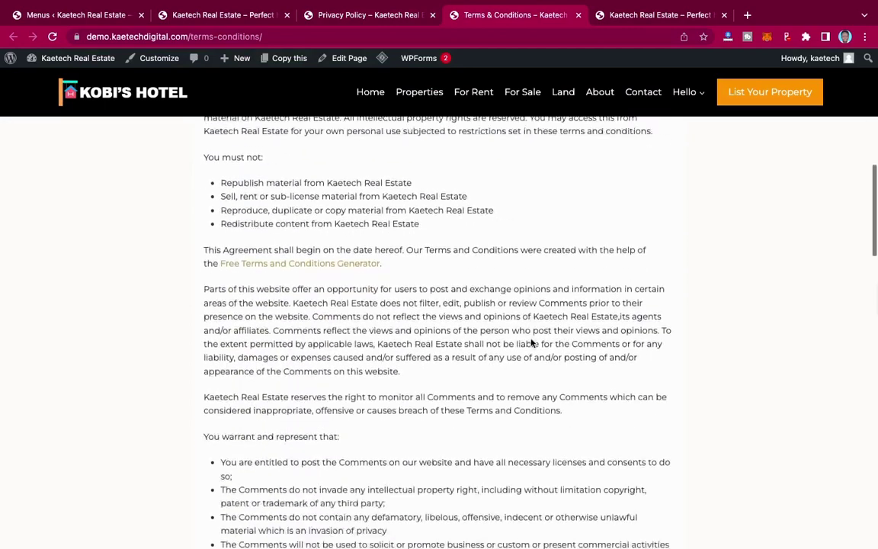
scroll(531, 343, down, 5)
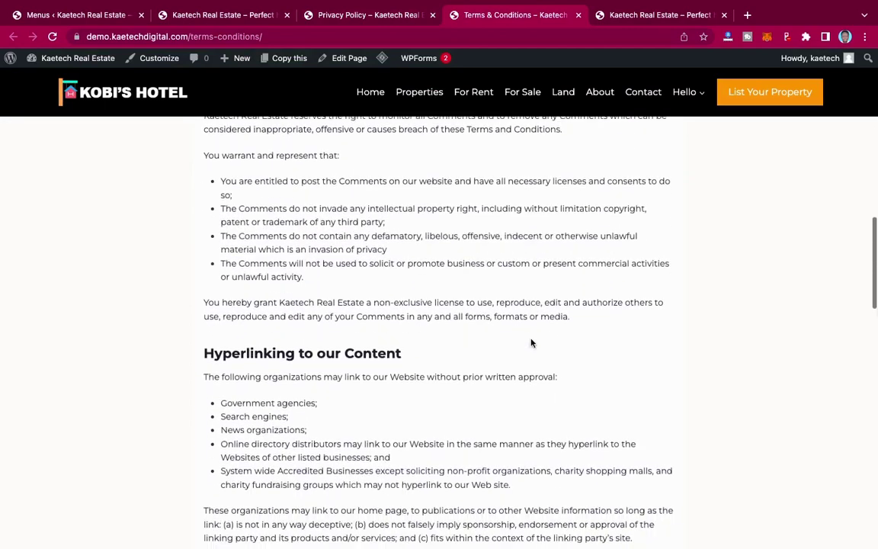
scroll(531, 343, down, 1)
scroll(584, 358, down, 5)
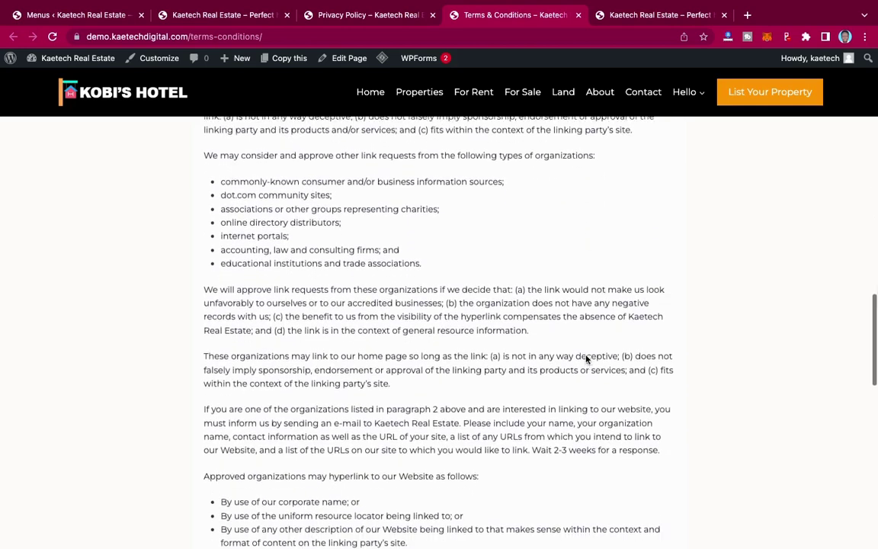
scroll(586, 359, down, 1)
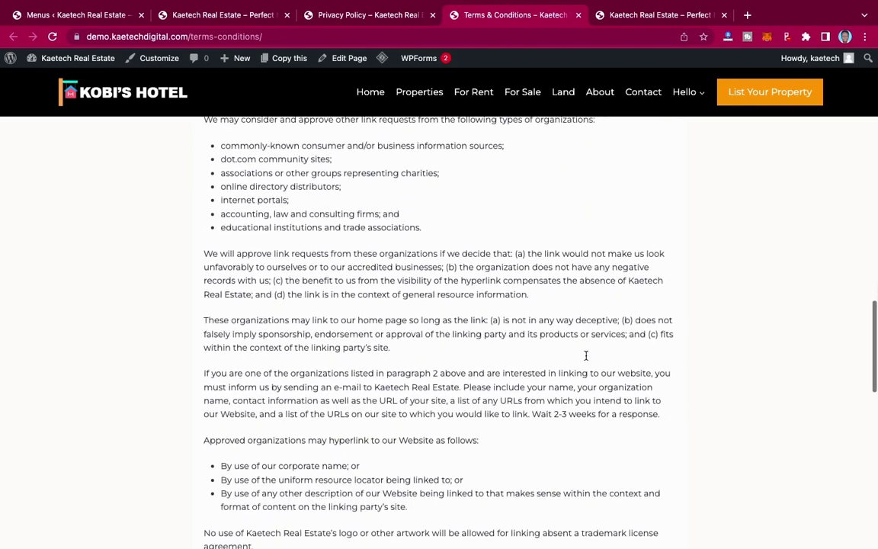
click(581, 15)
click(432, 15)
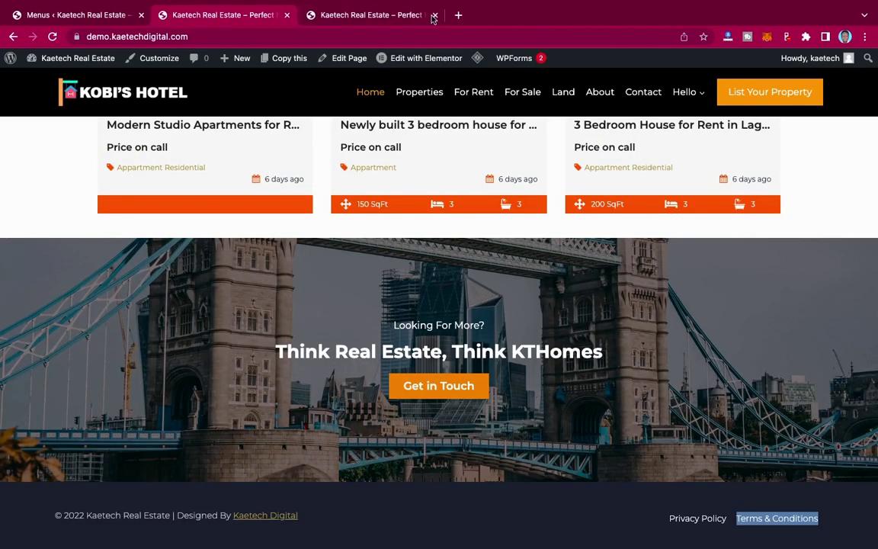
scroll(469, 255, up, 15)
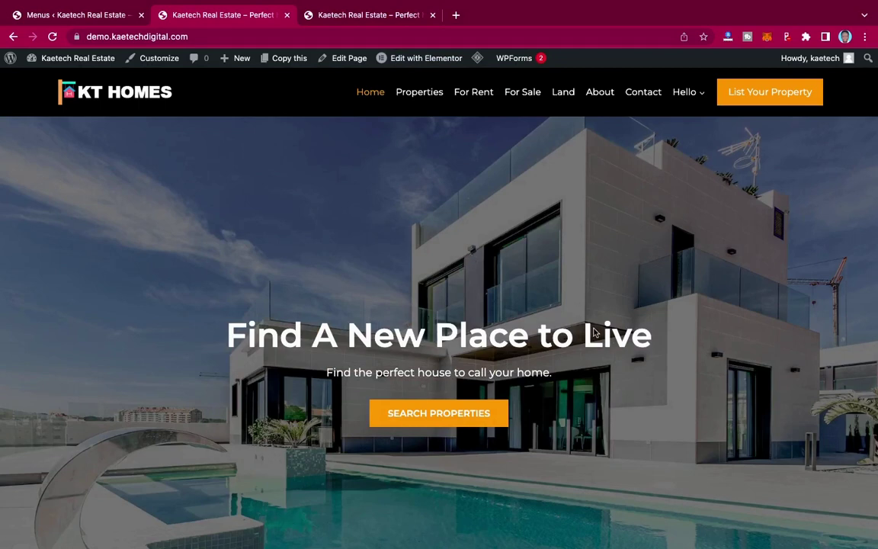
scroll(639, 358, down, 8)
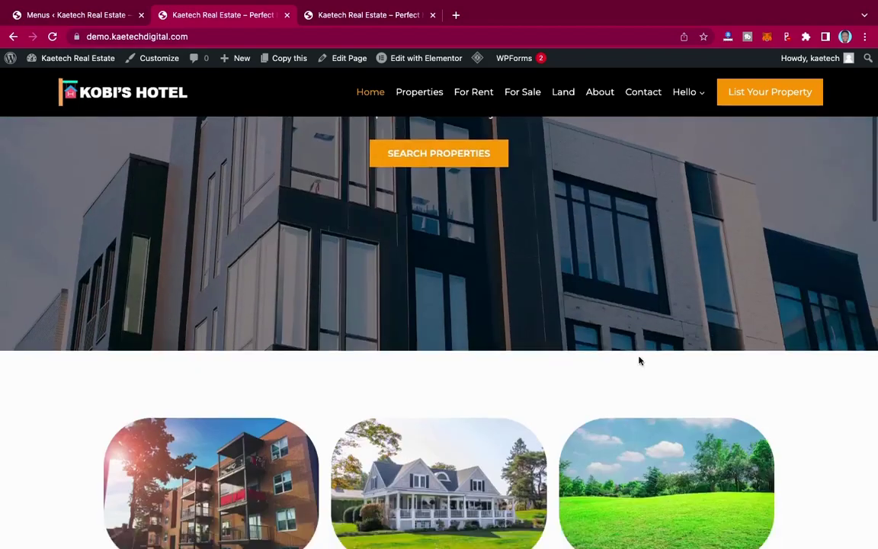
scroll(638, 360, down, 1)
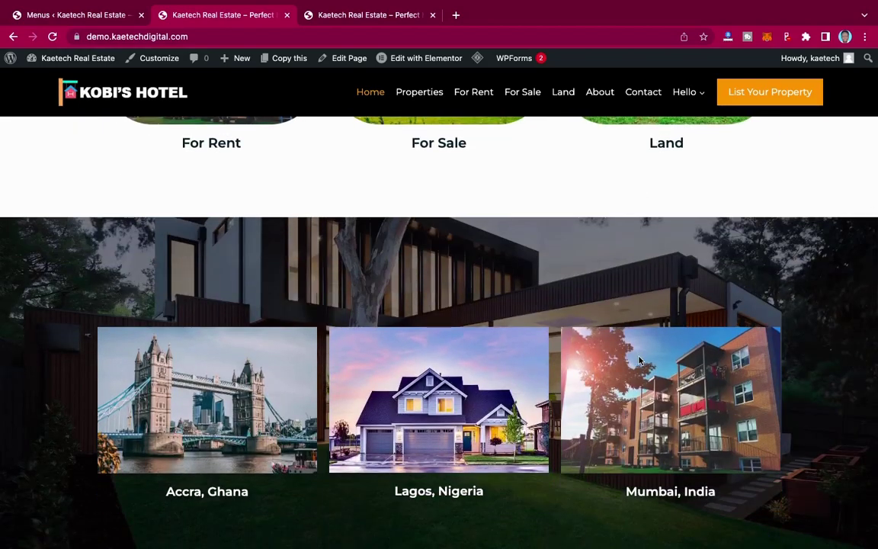
scroll(639, 360, up, 10)
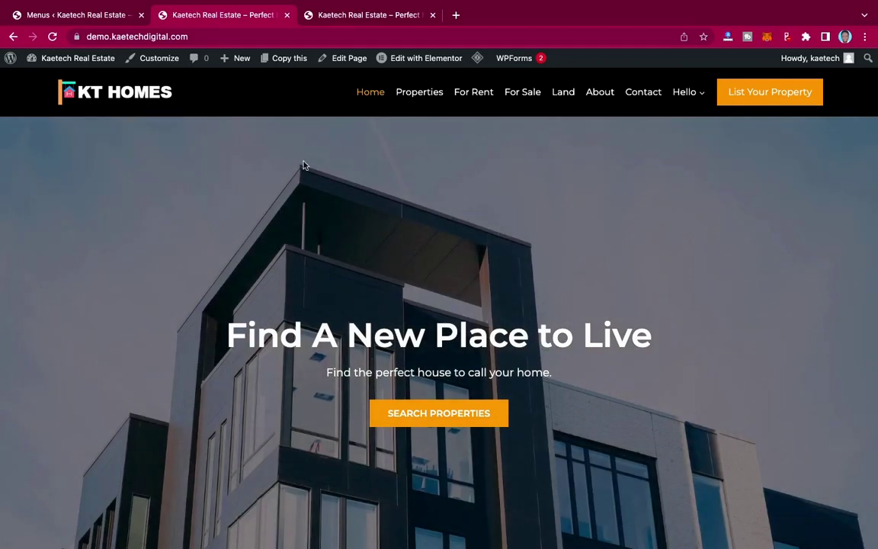
Open the WordPress dashboard of the affiliate.kaetechdigital.com site and close the two demo site tabs
click(347, 12)
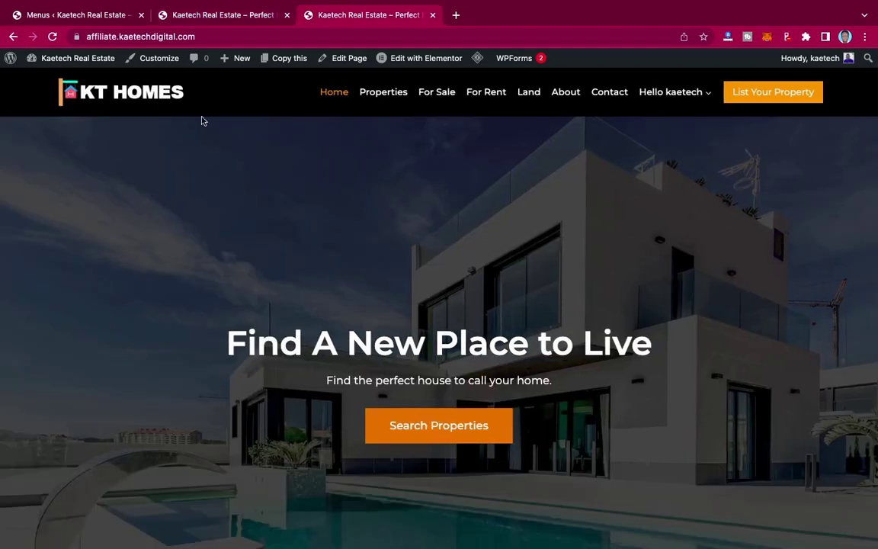
mouse_move(72, 61)
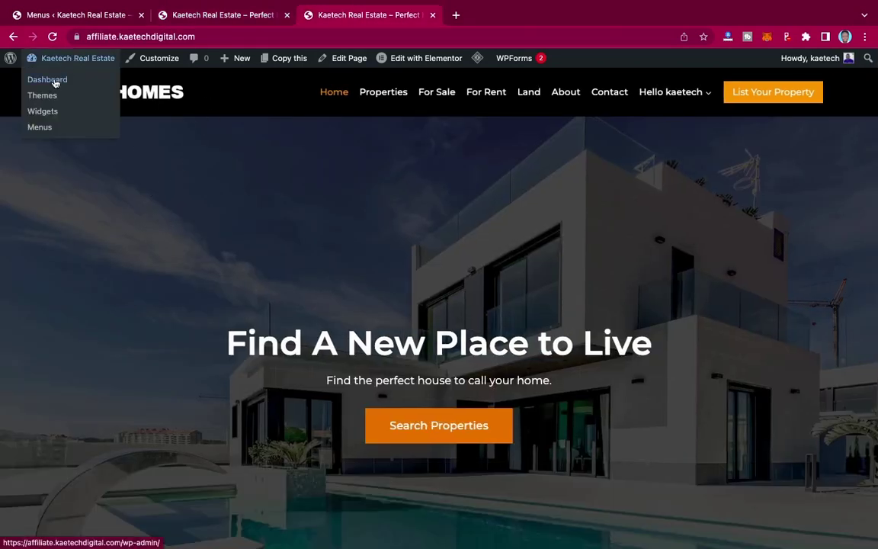
click(54, 81)
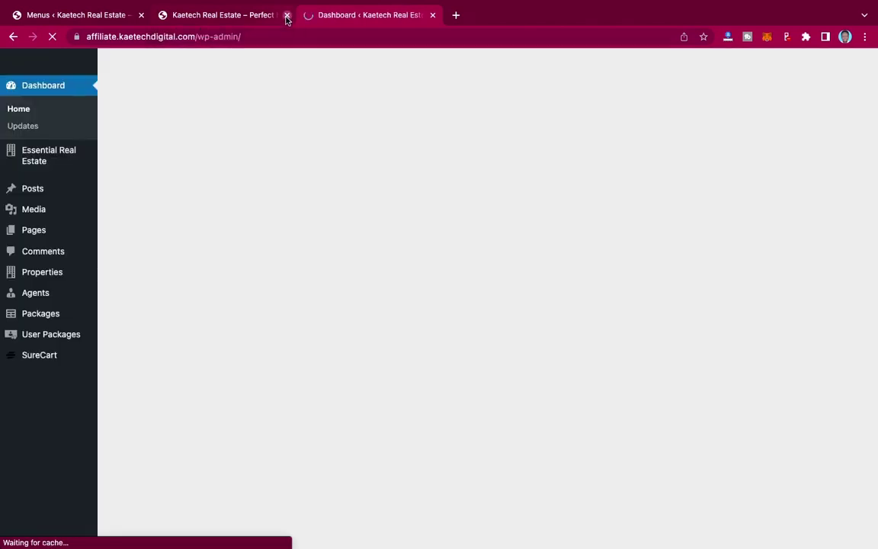
click(287, 16)
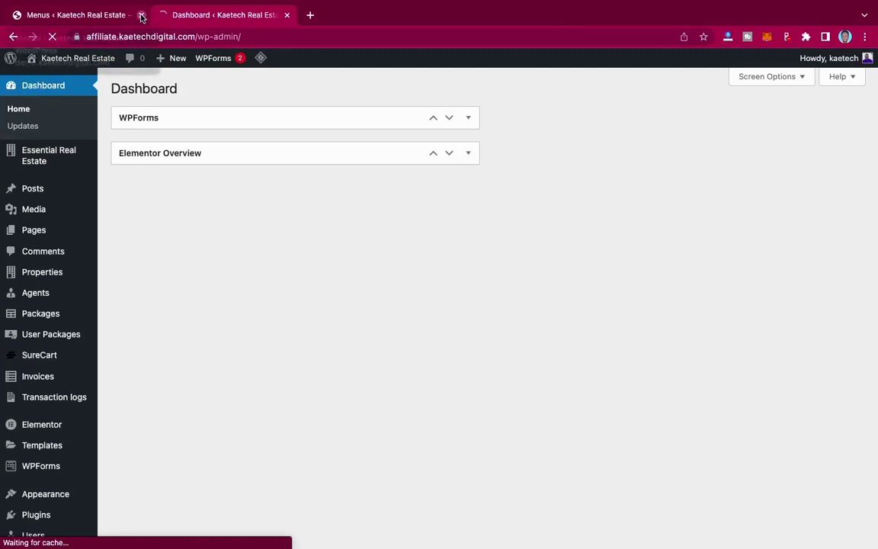
click(141, 15)
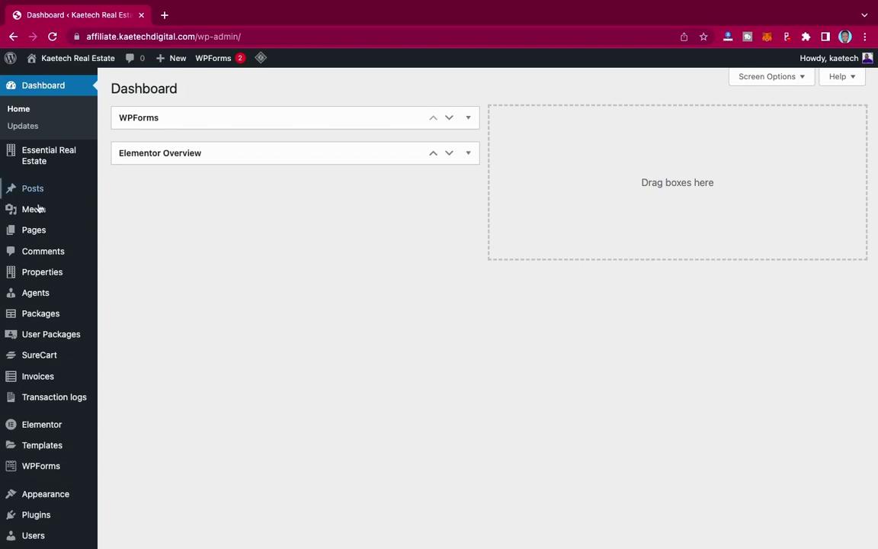
Add a new page and give it the title "Terms and Conditions"
mouse_move(32, 236)
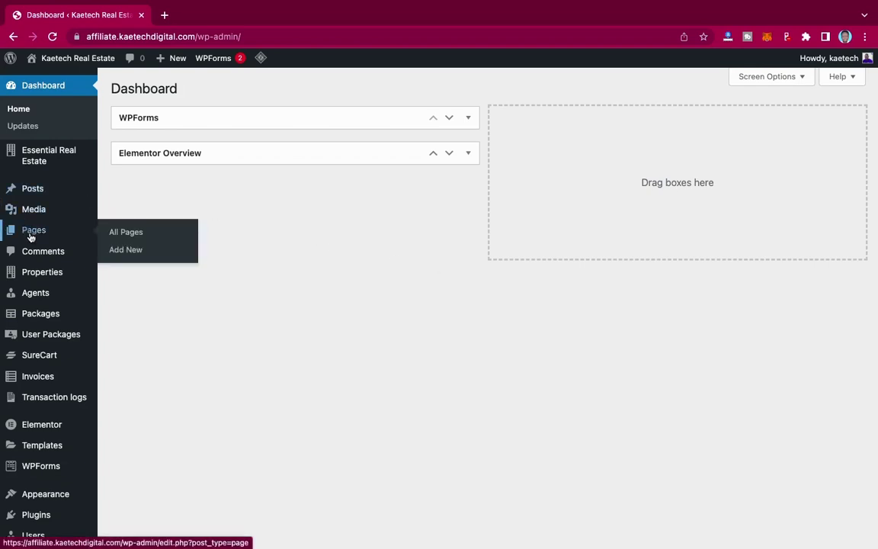
click(126, 250)
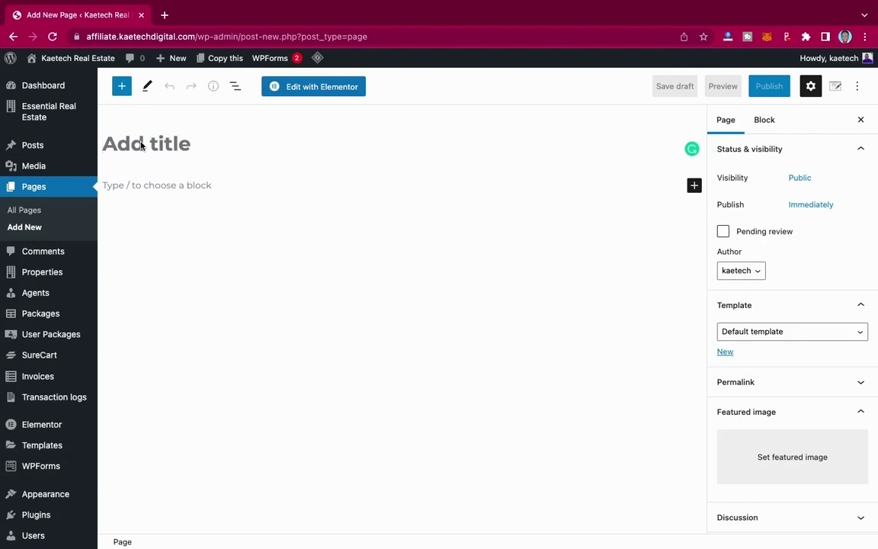
text(Ter)
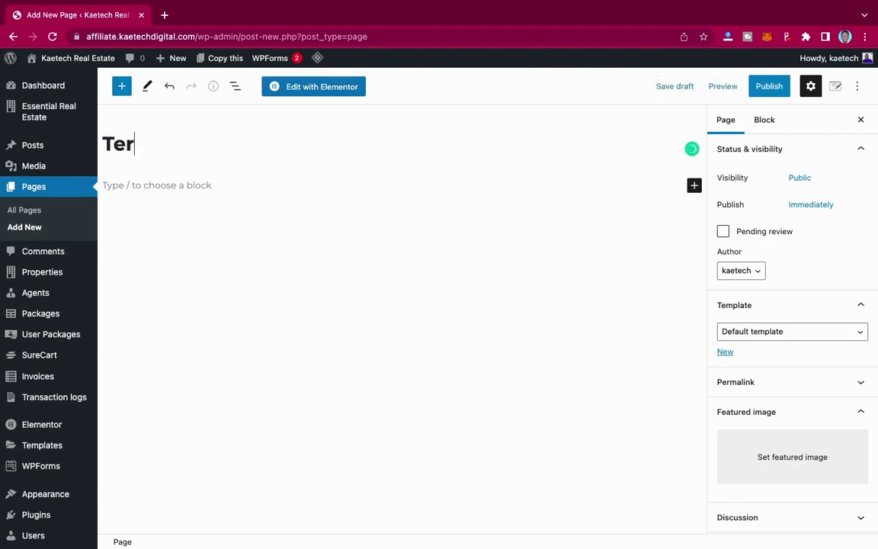
text(ms)
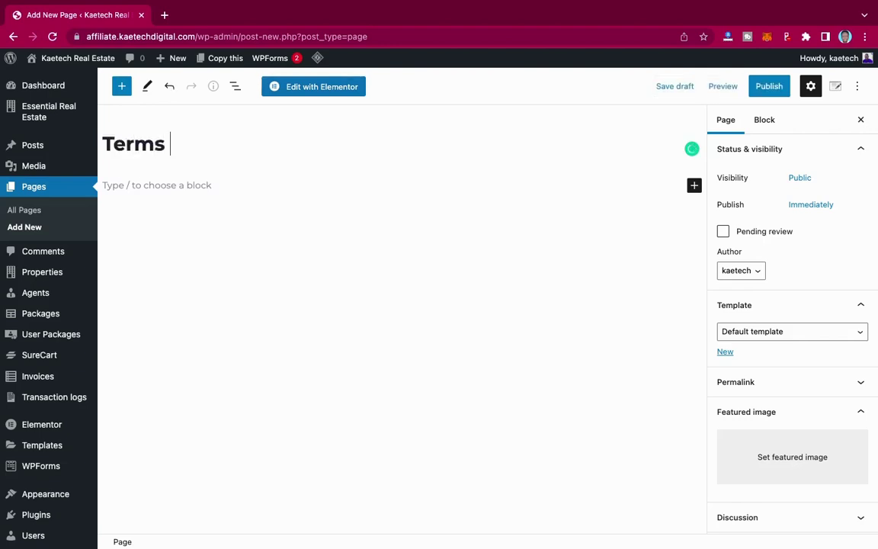
text( & Conditions)
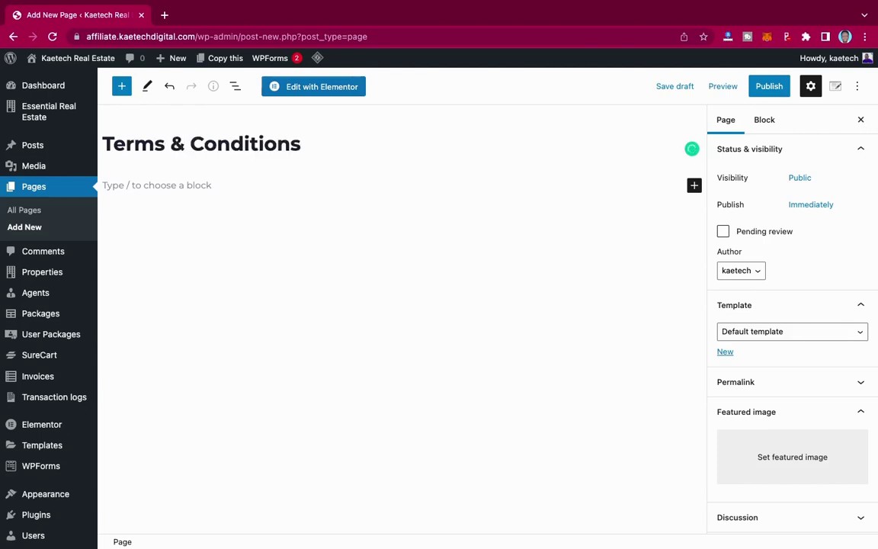
click(183, 143)
key(BackSpace)
text(and)
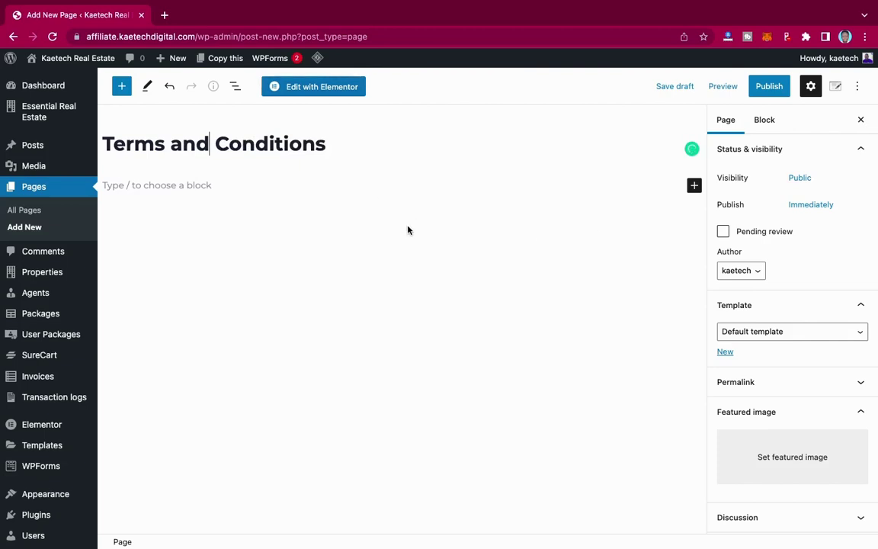
Set the page layout to Narrow and the content style to Boxed in the page settings, and close them
click(837, 88)
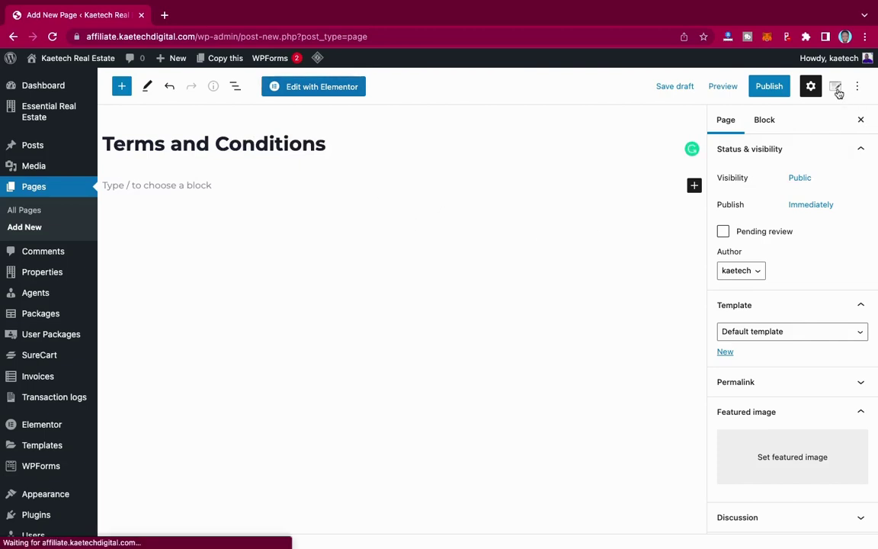
click(836, 87)
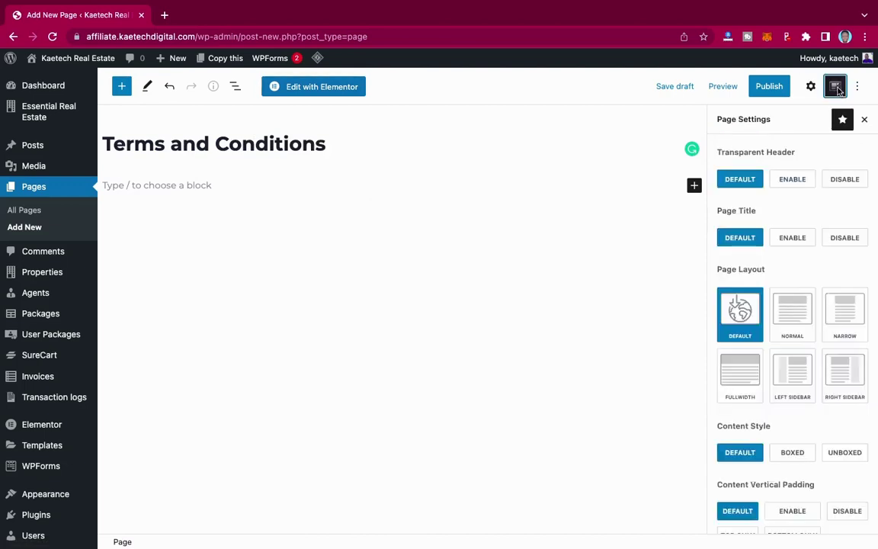
click(843, 310)
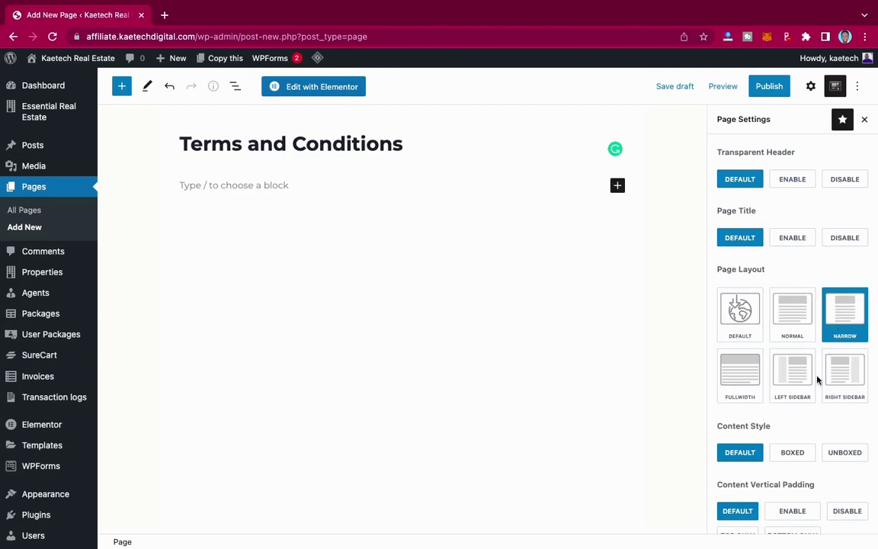
scroll(818, 379, down, 2)
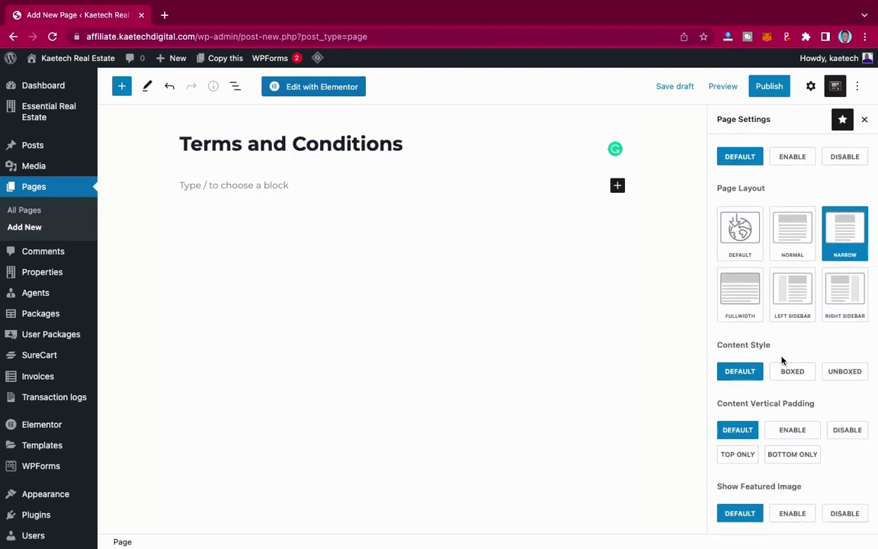
click(793, 372)
scroll(774, 278, up, 1)
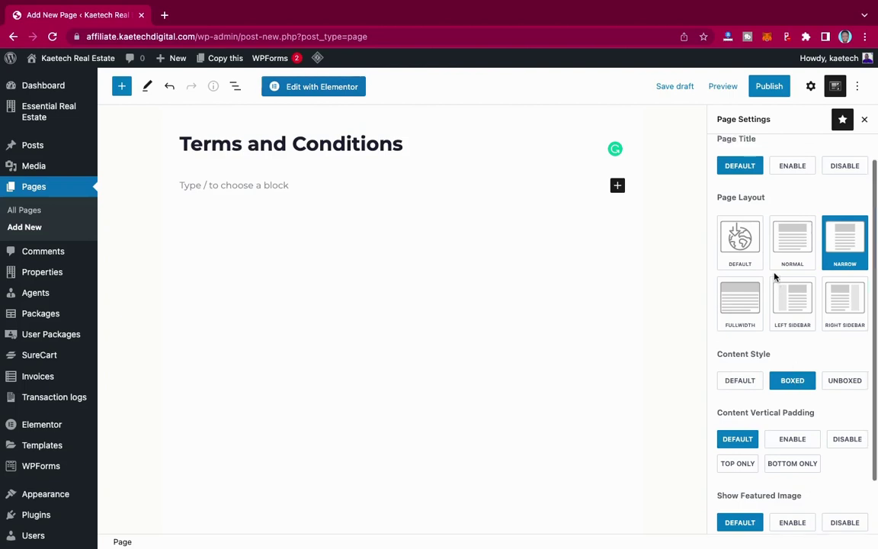
scroll(775, 277, up, 2)
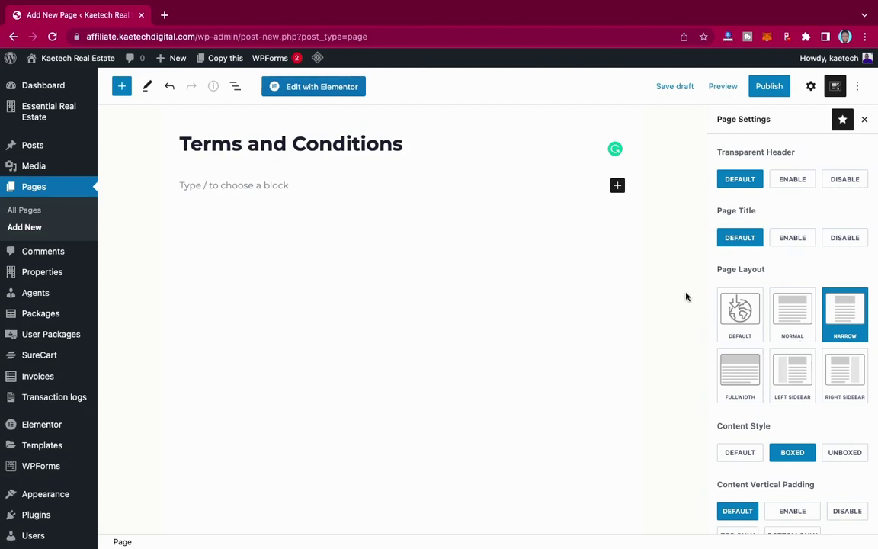
click(865, 122)
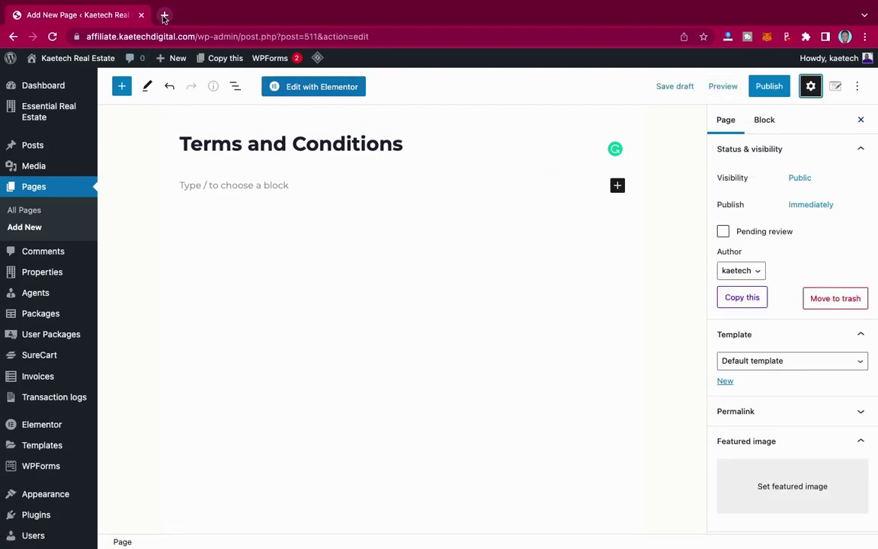
Open google.com in a new browser tab and search for "terms and conditions generator"
click(164, 15)
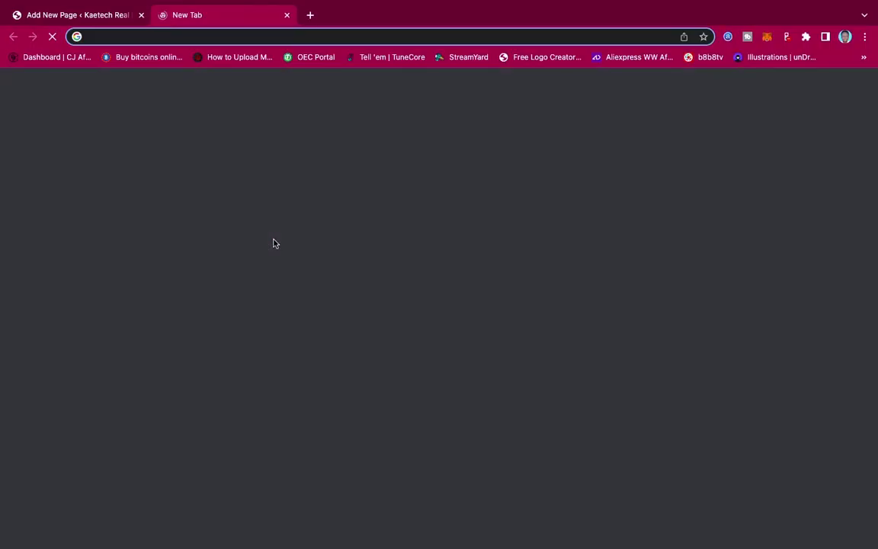
text(go)
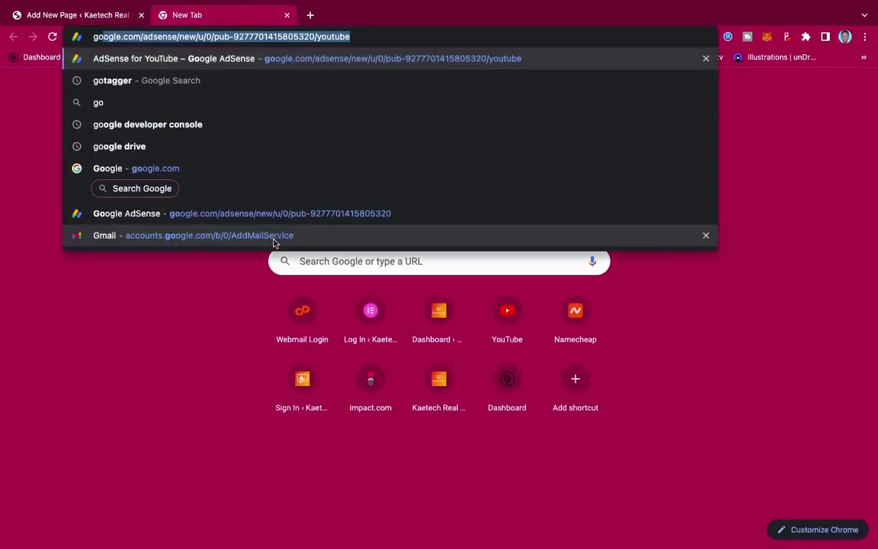
text(ogle.com)
key(Return)
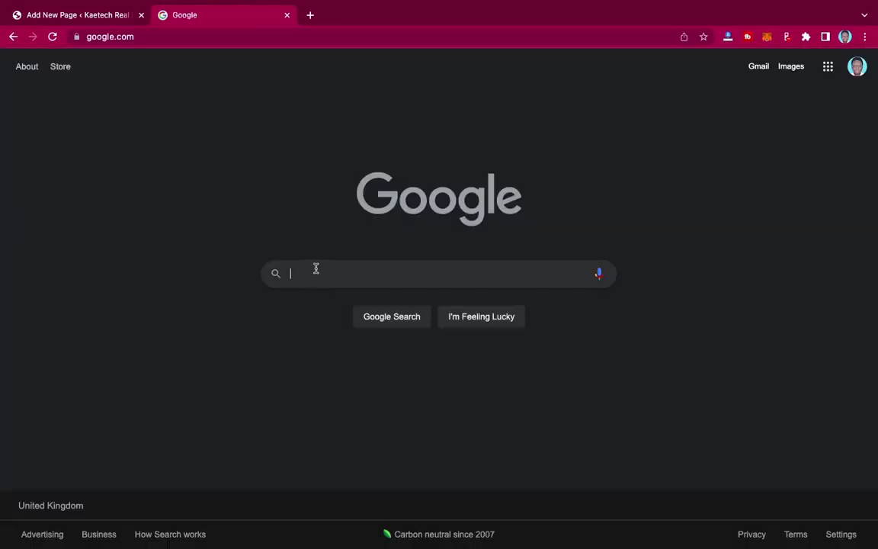
click(316, 269)
text(terms an)
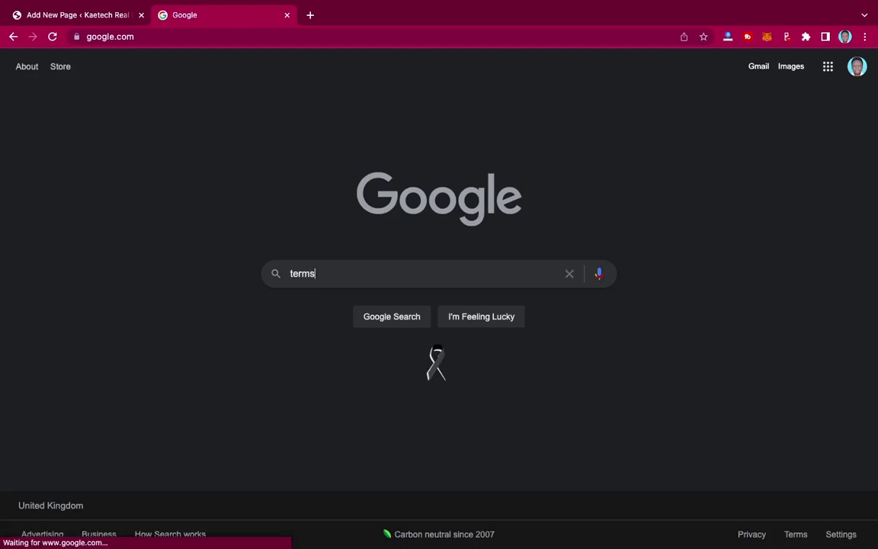
text(d conditions generator)
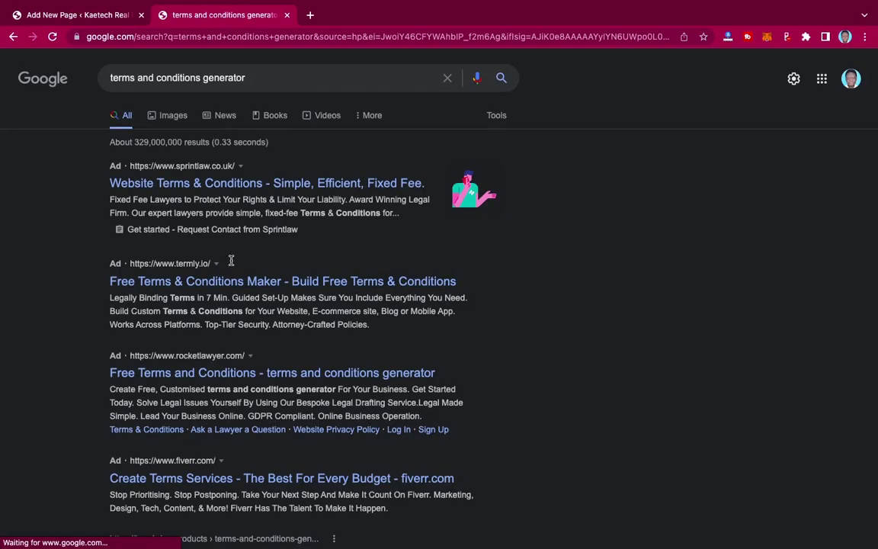
Open the termsandconditionsgenerator.com search result in a new browser tab and switch to it
scroll(242, 365, down, 5)
click(243, 351)
scroll(243, 351, down, 4)
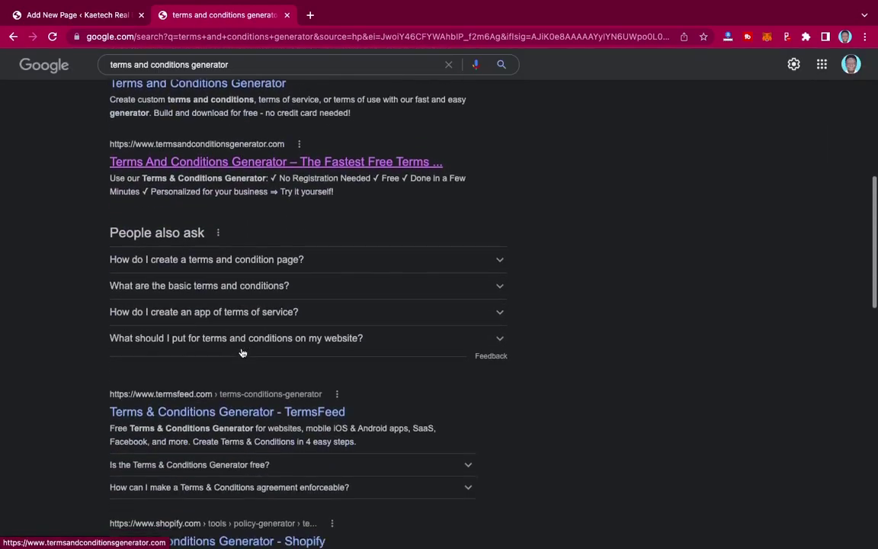
scroll(242, 353, up, 4)
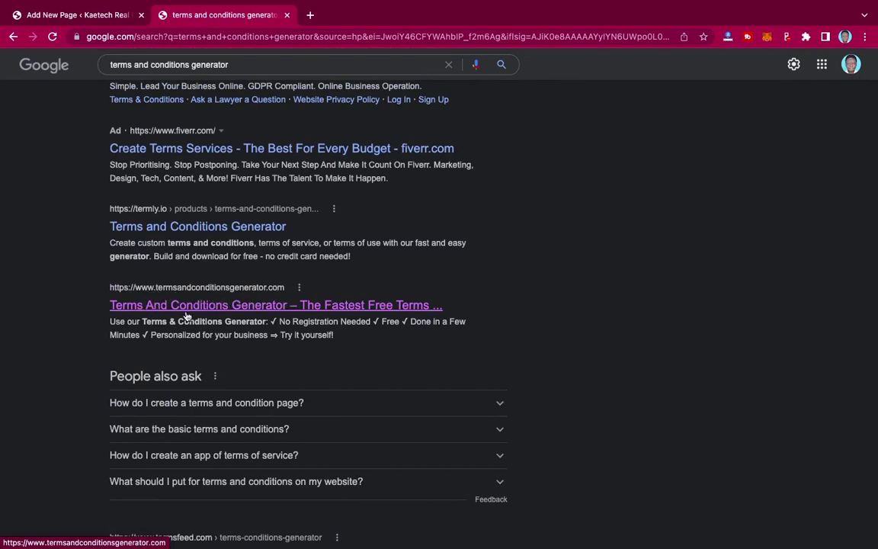
right_click(228, 308)
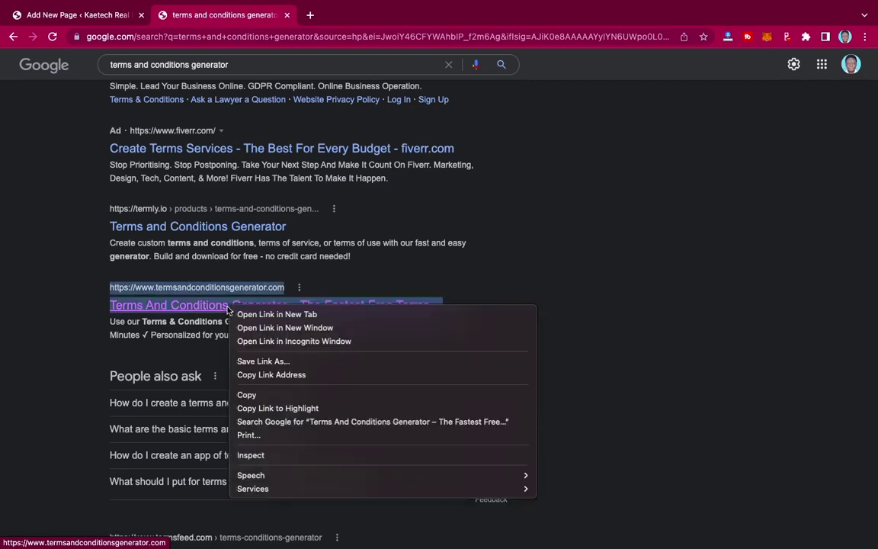
click(242, 314)
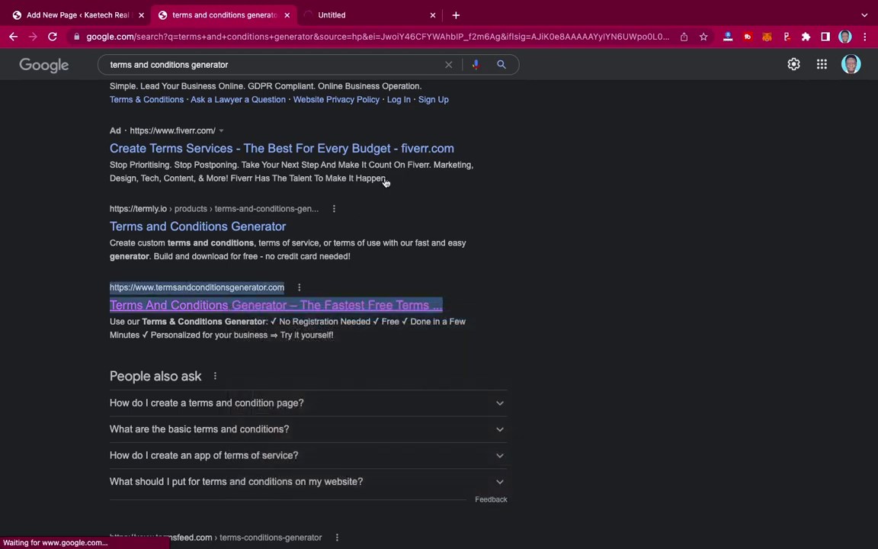
click(347, 14)
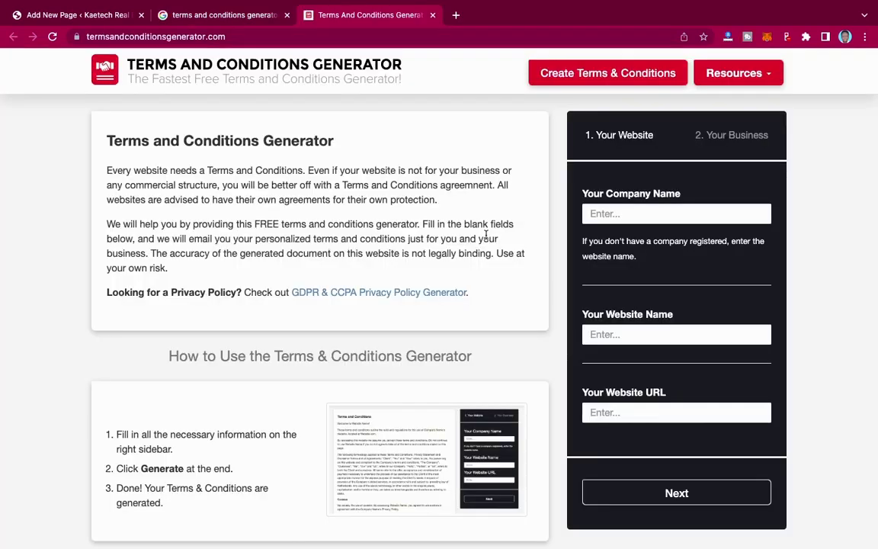
Look over the generator page and enter "Kaetech Real Estate" as both the company name and the website name
scroll(486, 234, down, 10)
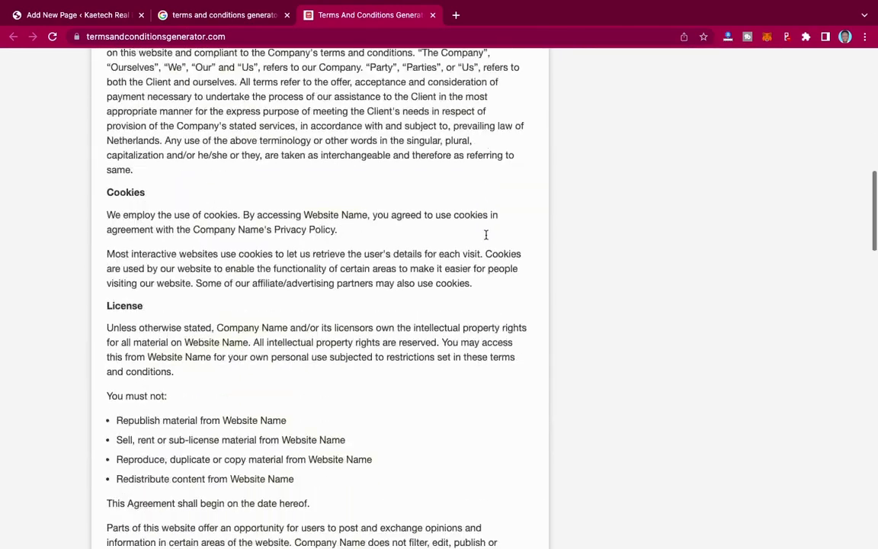
scroll(486, 234, up, 10)
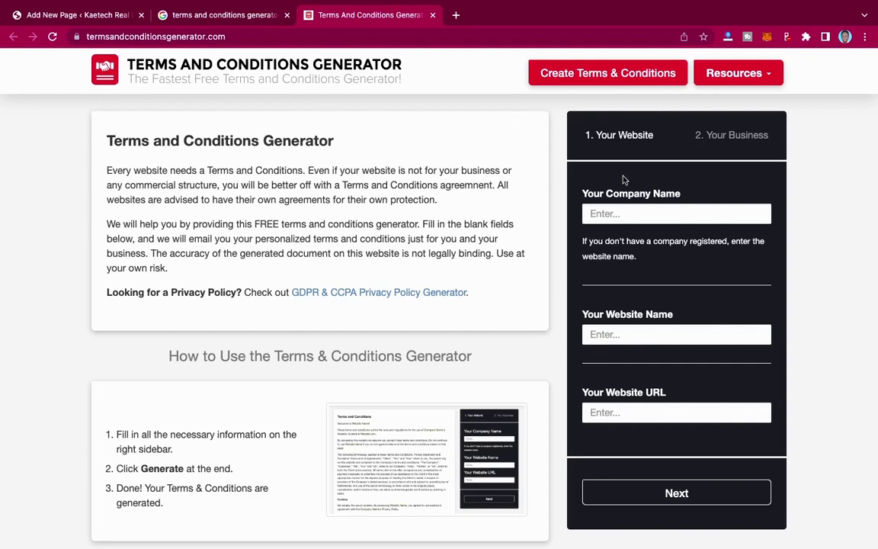
scroll(660, 341, down, 1)
scroll(660, 341, down, 2)
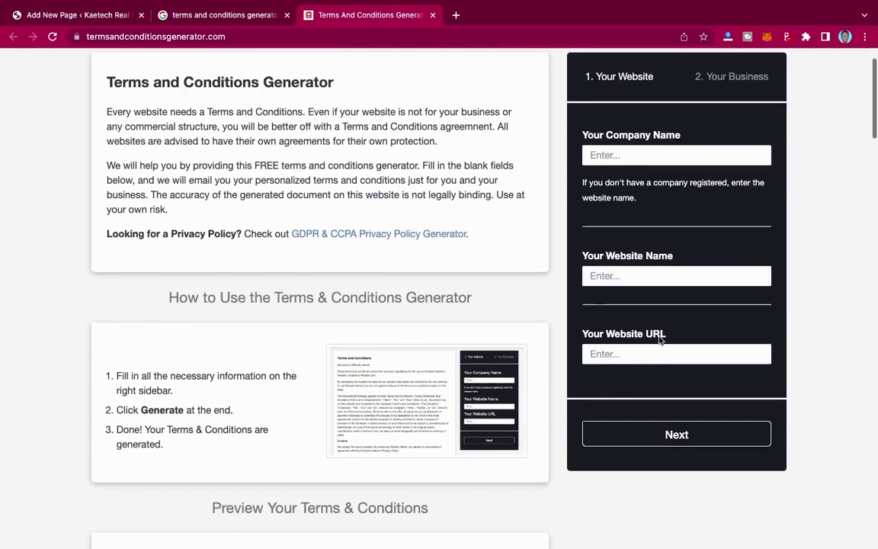
scroll(656, 343, up, 2)
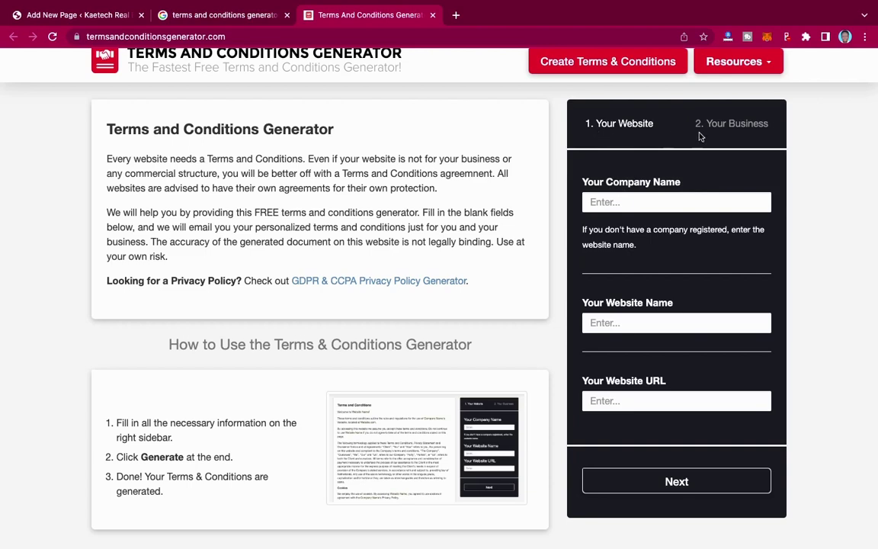
click(645, 205)
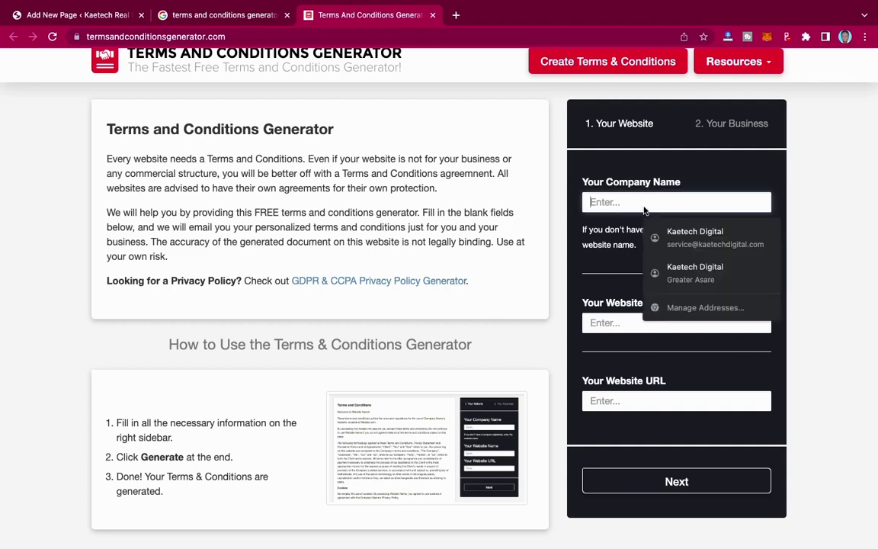
text(Kaetech re)
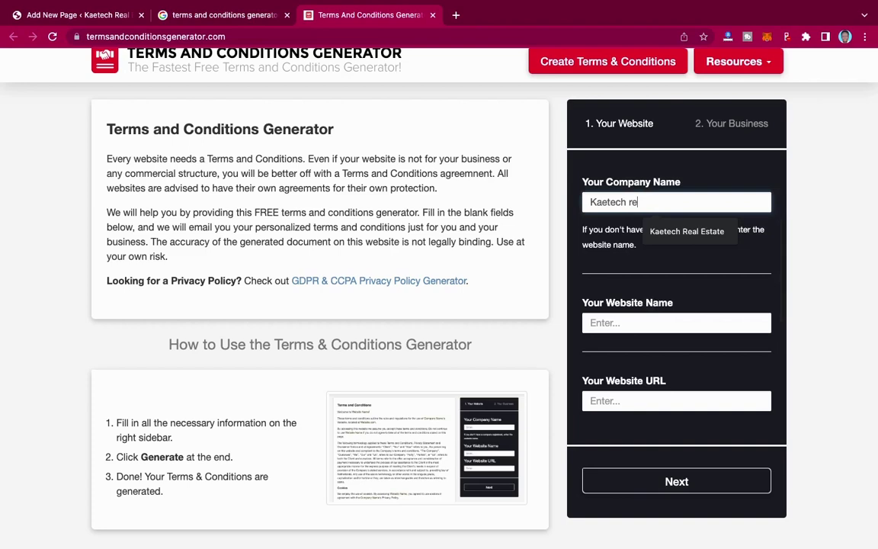
click(686, 231)
click(633, 324)
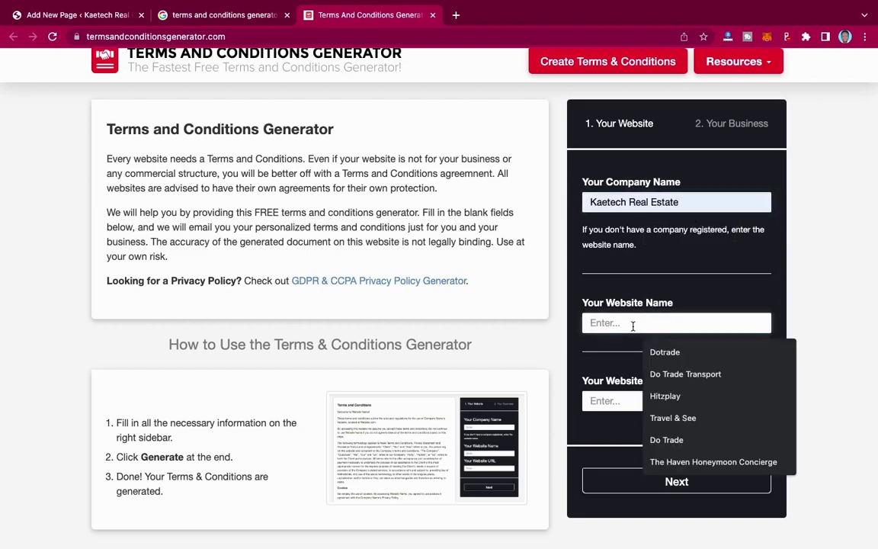
text(Kaetech Real Estate)
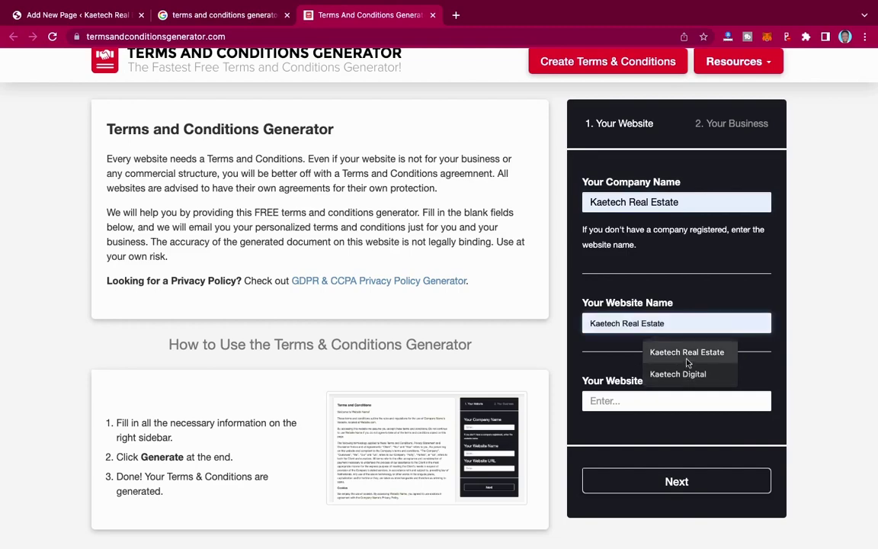
click(686, 352)
scroll(688, 358, down, 2)
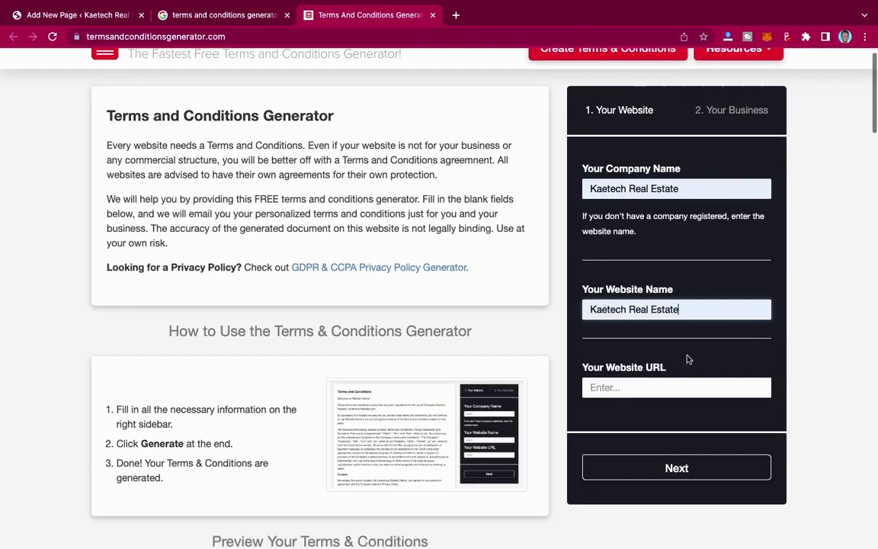
click(79, 16)
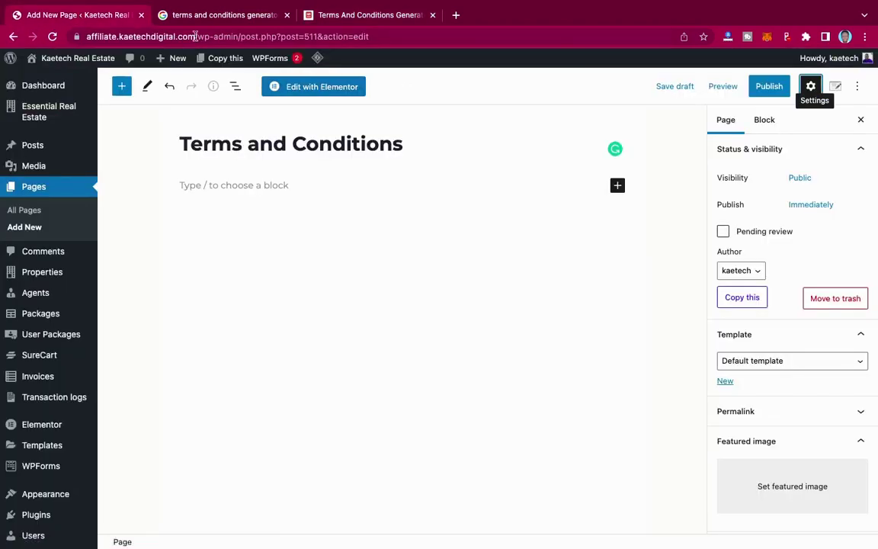
drag(194, 36, 73, 36)
key(super+c)
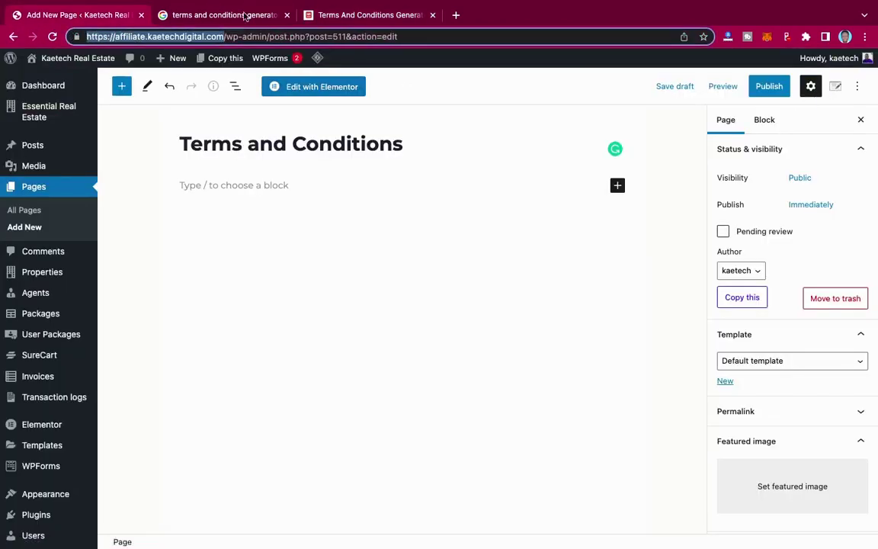
click(297, 15)
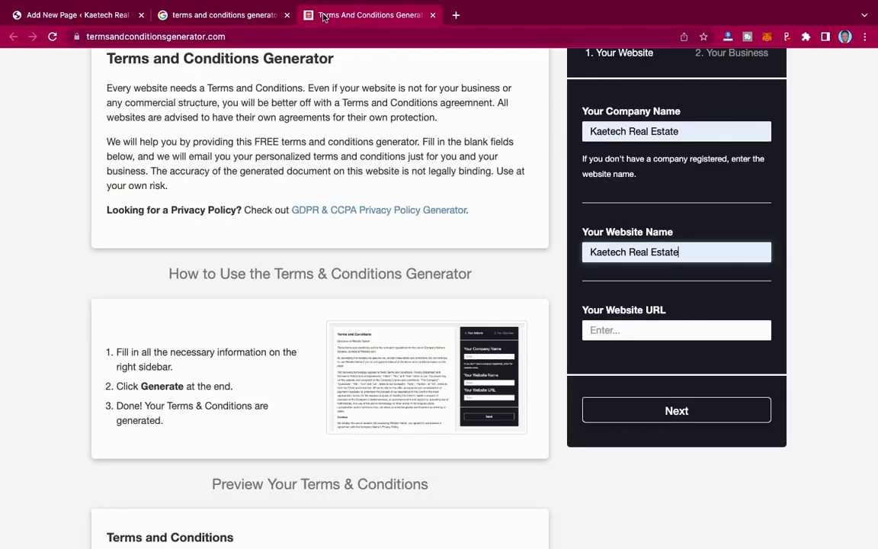
click(628, 329)
key(super+v)
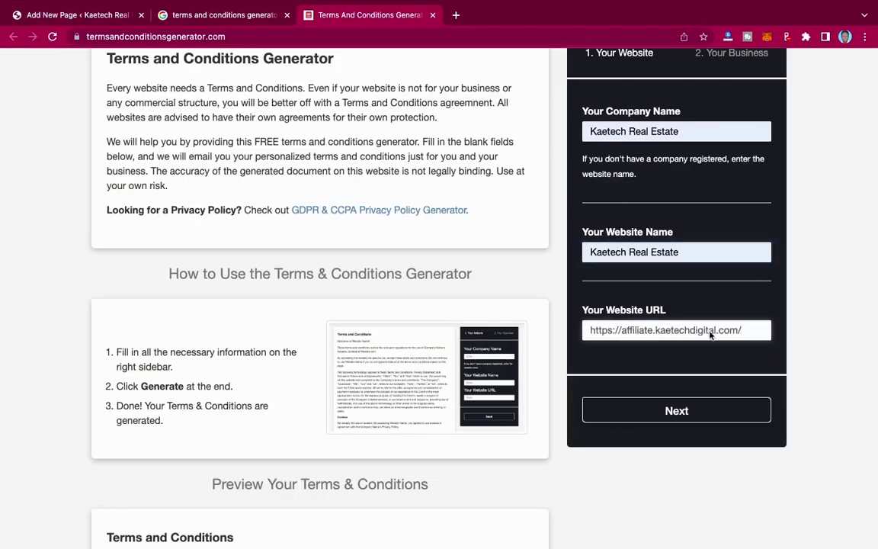
click(674, 410)
Set the business country to Ghana, fill in the contact e-mail address and generate the terms and conditions
scroll(664, 413, up, 2)
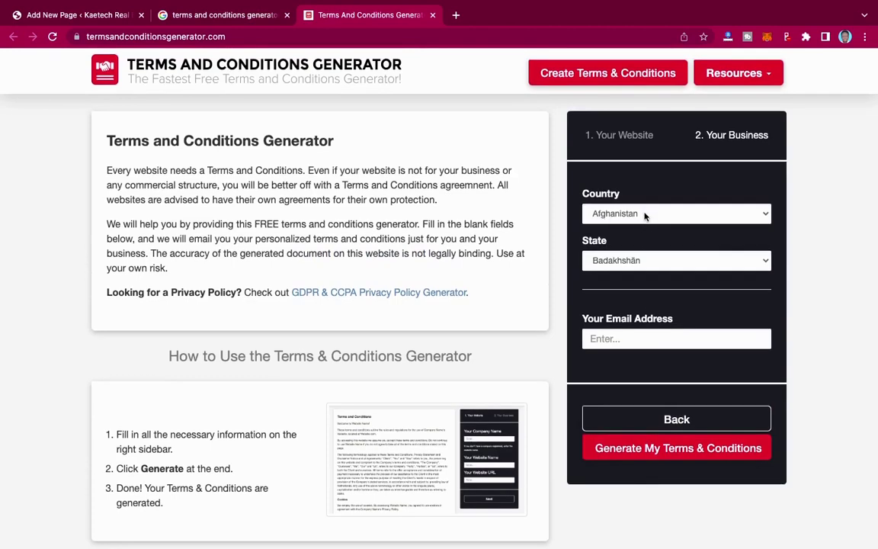
click(645, 215)
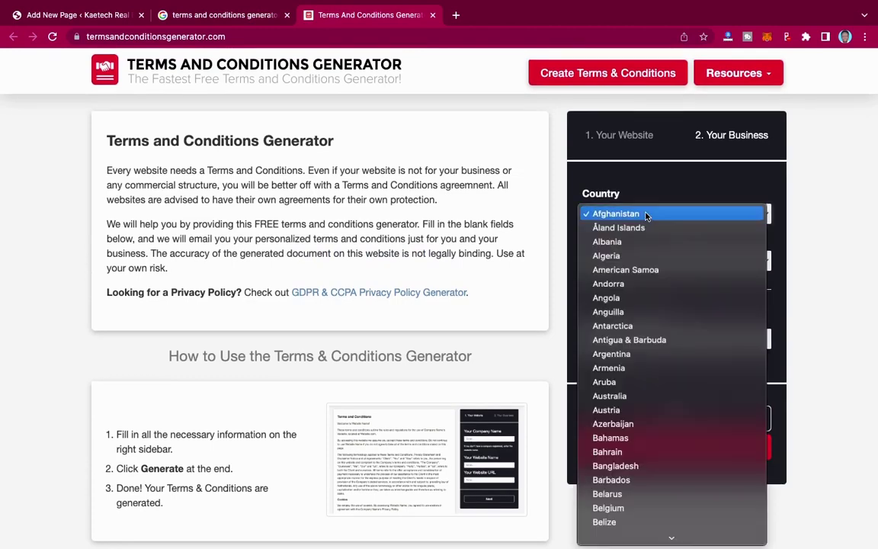
scroll(655, 381, down, 10)
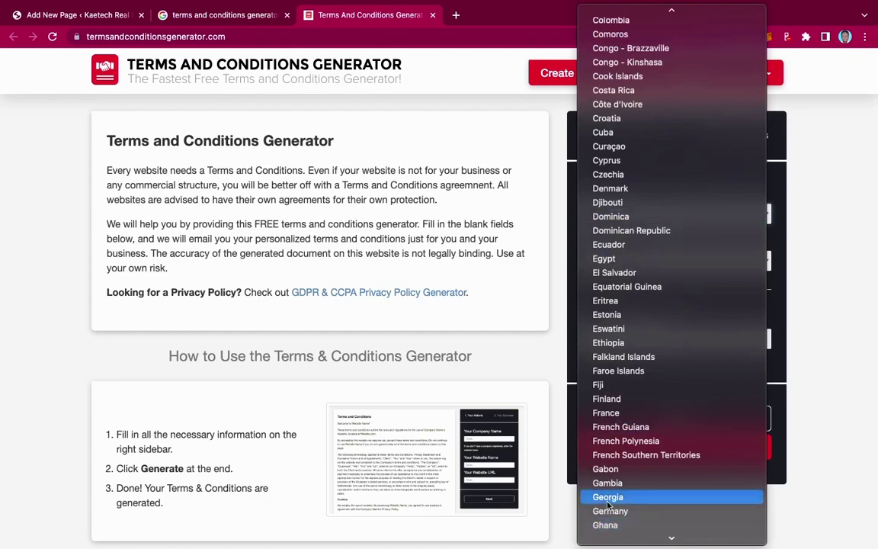
click(606, 524)
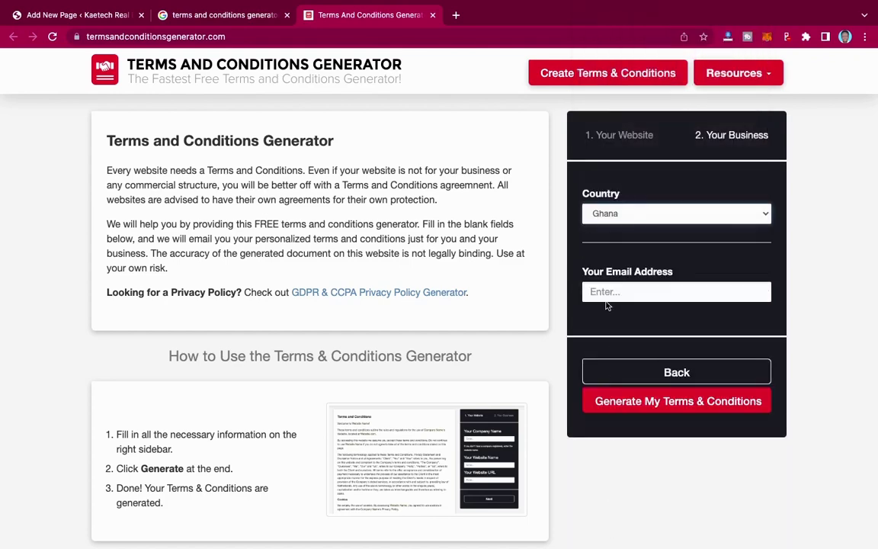
click(606, 296)
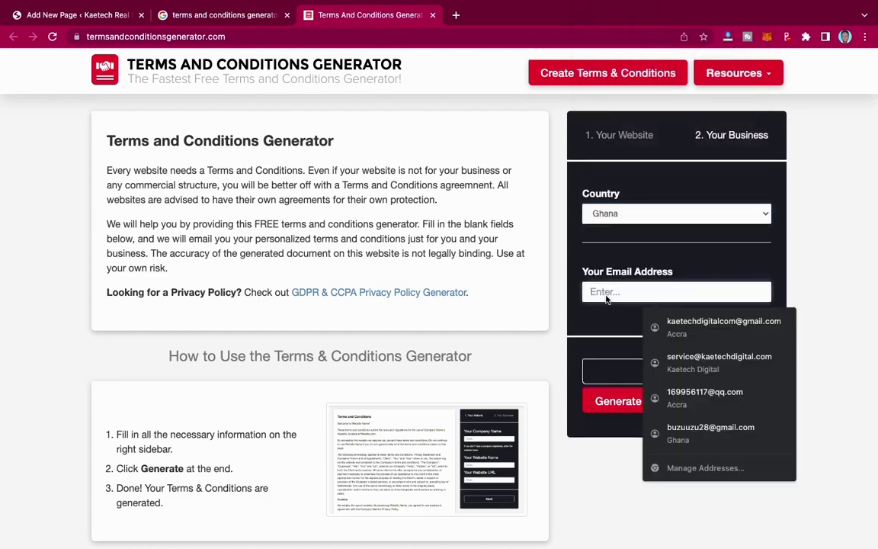
key(Down)
key(Return)
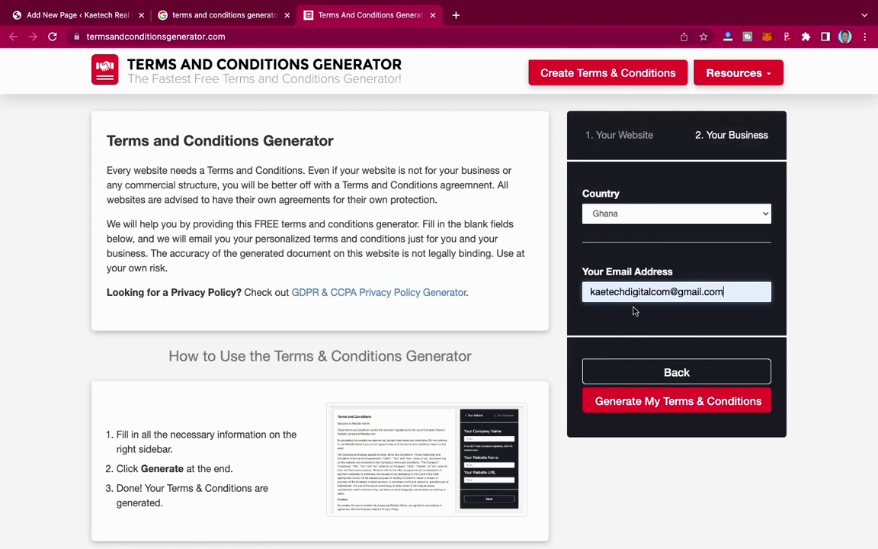
click(681, 406)
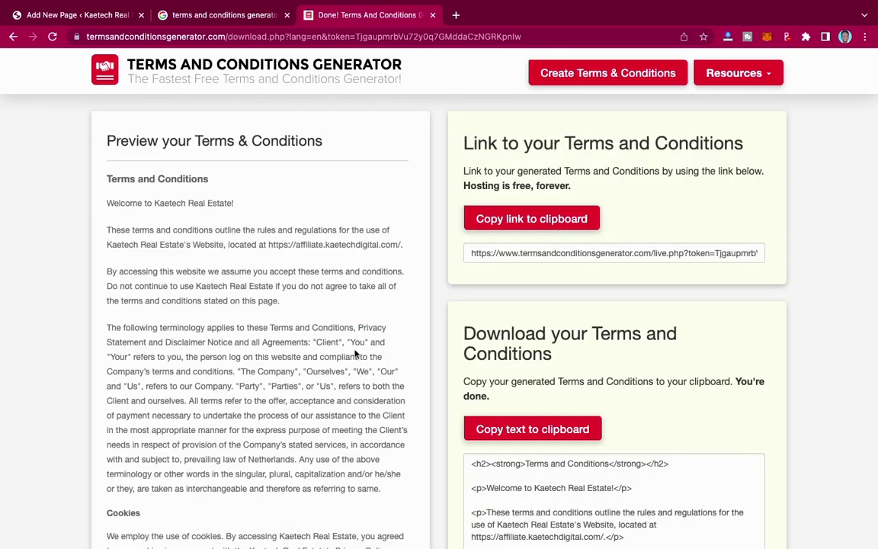
Review the generated Terms and Conditions preview and the options for linking to or copying the text
scroll(354, 353, down, 2)
scroll(412, 350, up, 2)
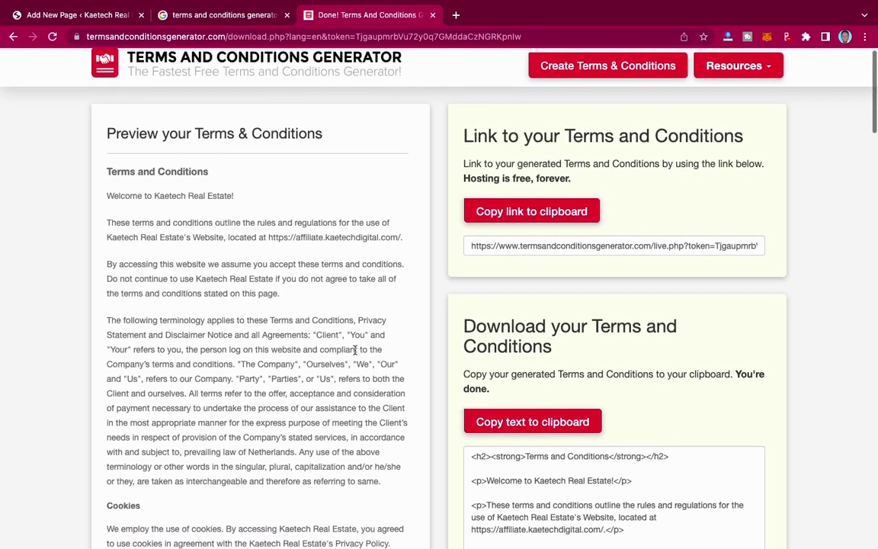
scroll(354, 347, down, 1)
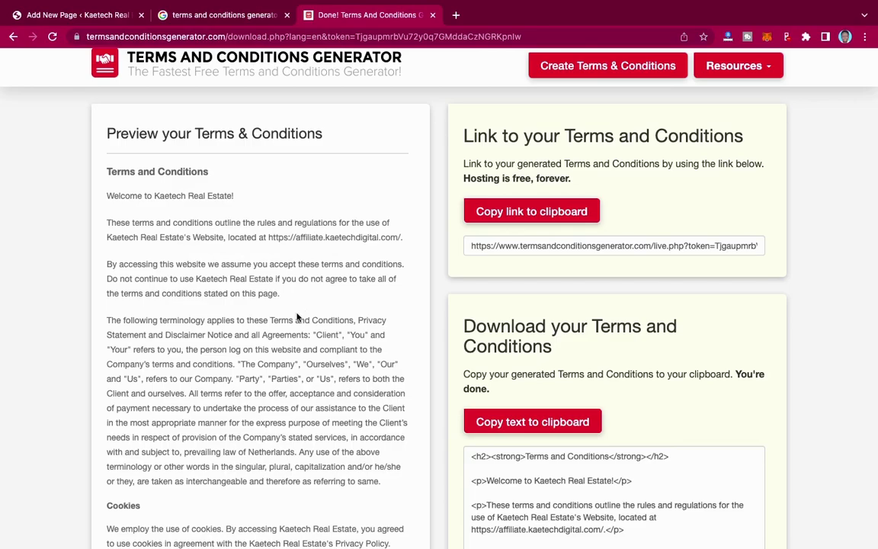
scroll(298, 317, down, 15)
scroll(298, 317, up, 20)
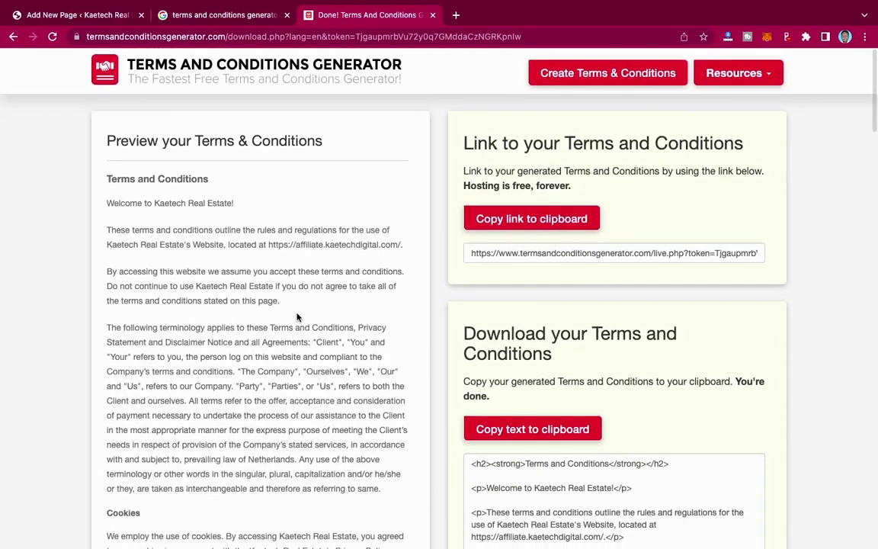
scroll(297, 317, down, 5)
scroll(297, 317, up, 5)
scroll(297, 317, down, 6)
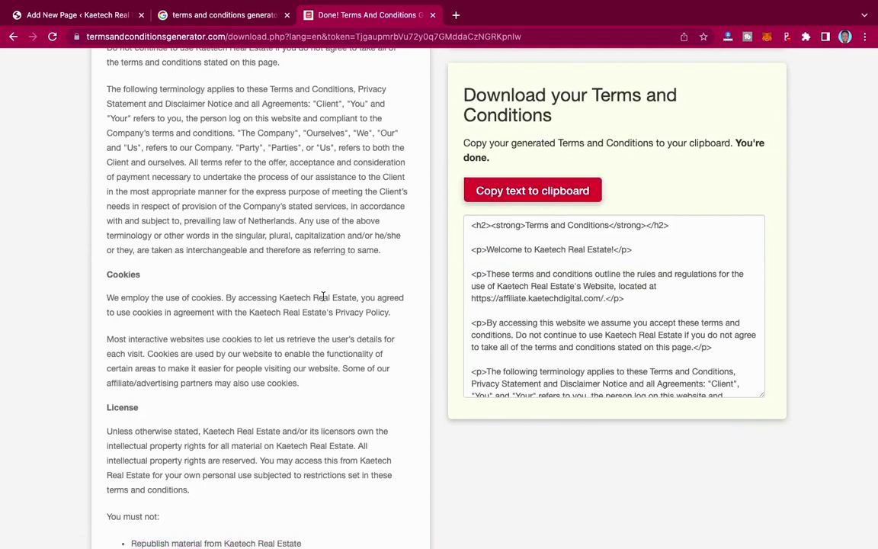
scroll(319, 295, up, 1)
scroll(323, 298, up, 3)
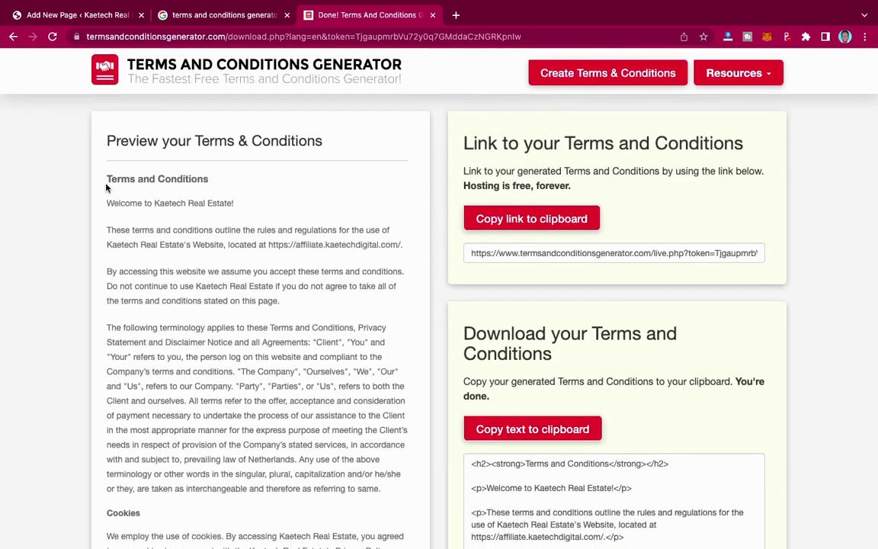
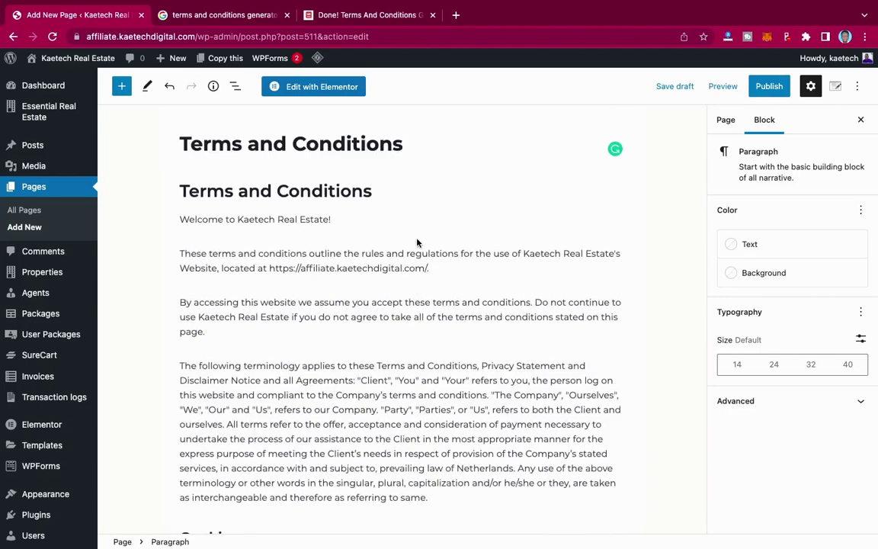
Delete the sentence crediting the Free Terms and Conditions Generator after "This Agreement shall begin on the date hereof." on the WordPress page
scroll(417, 243, down, 9)
scroll(417, 239, down, 6)
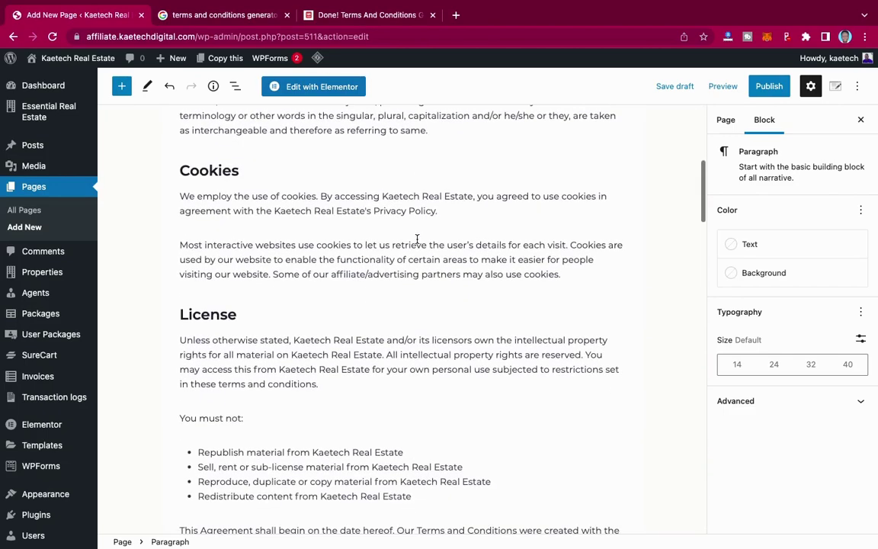
scroll(417, 238, down, 2)
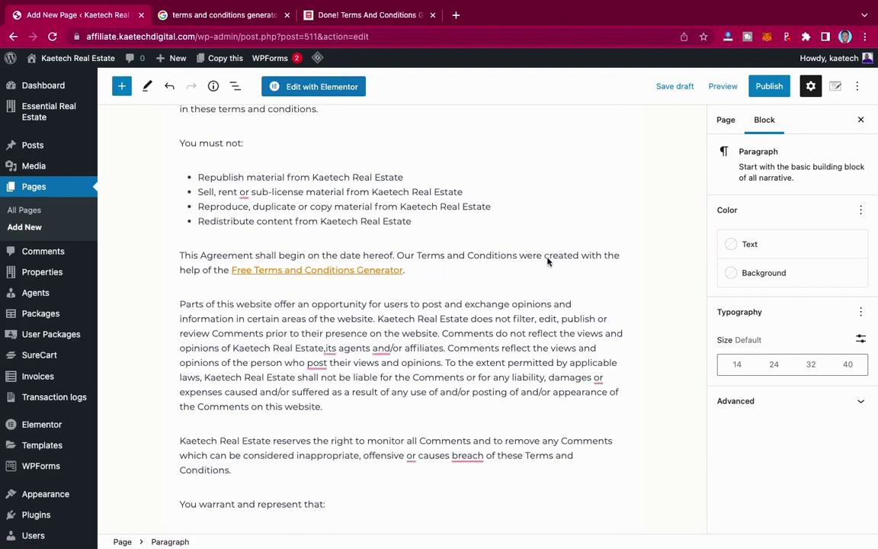
mouse_move(203, 293)
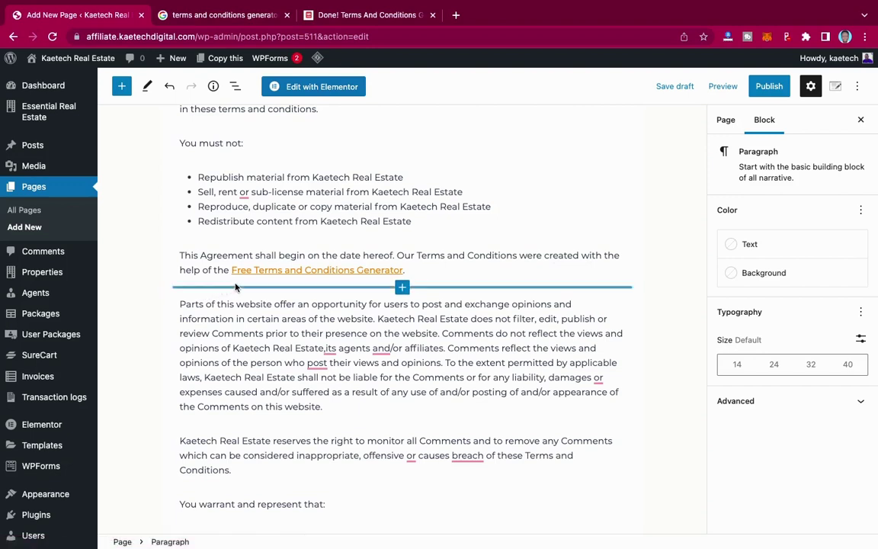
click(397, 254)
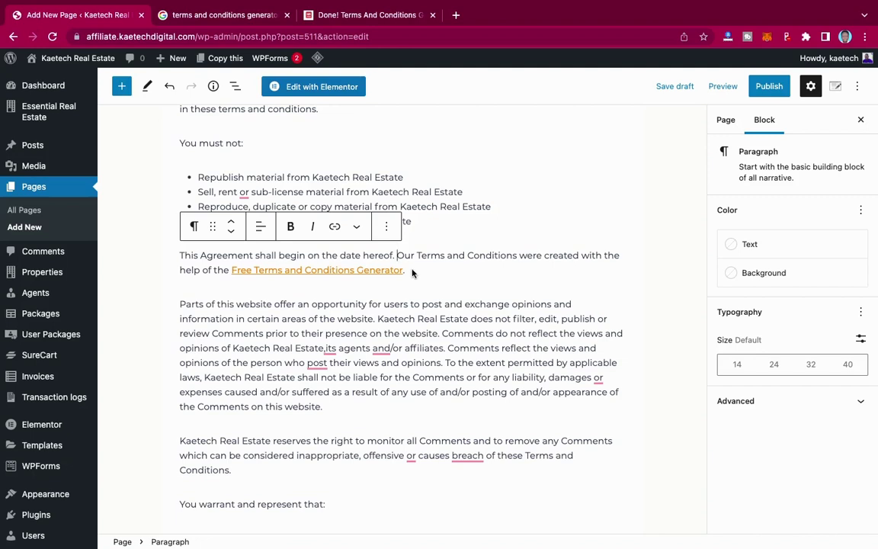
shift+click(412, 273)
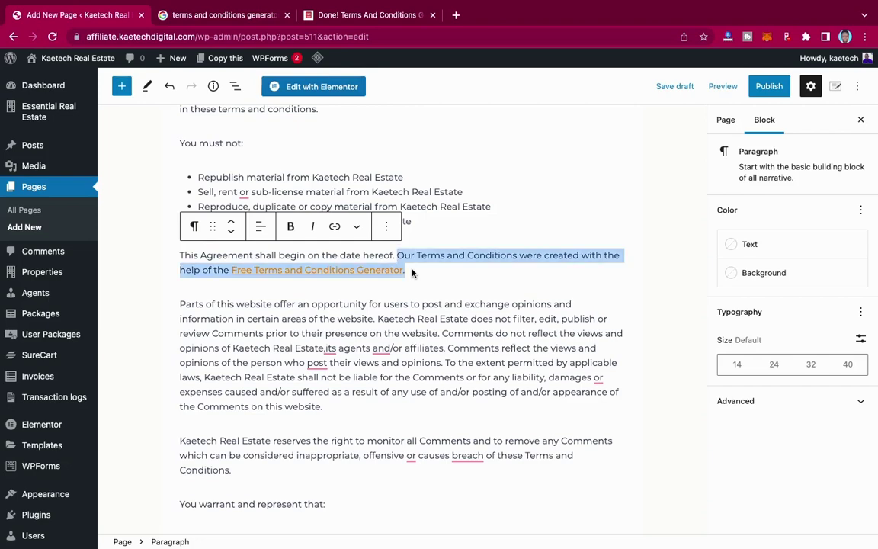
key(BackSpace)
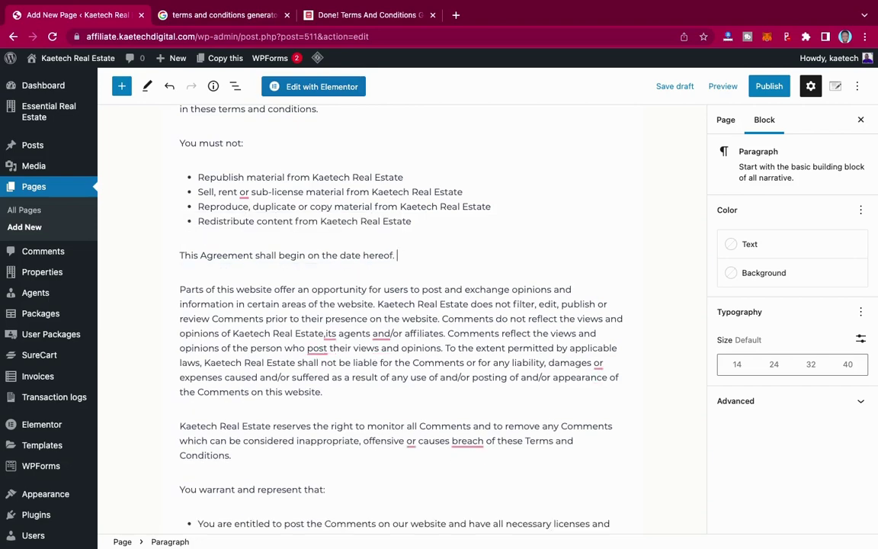
Check the remaining page content and publish the Terms and Conditions page
scroll(495, 349, down, 6)
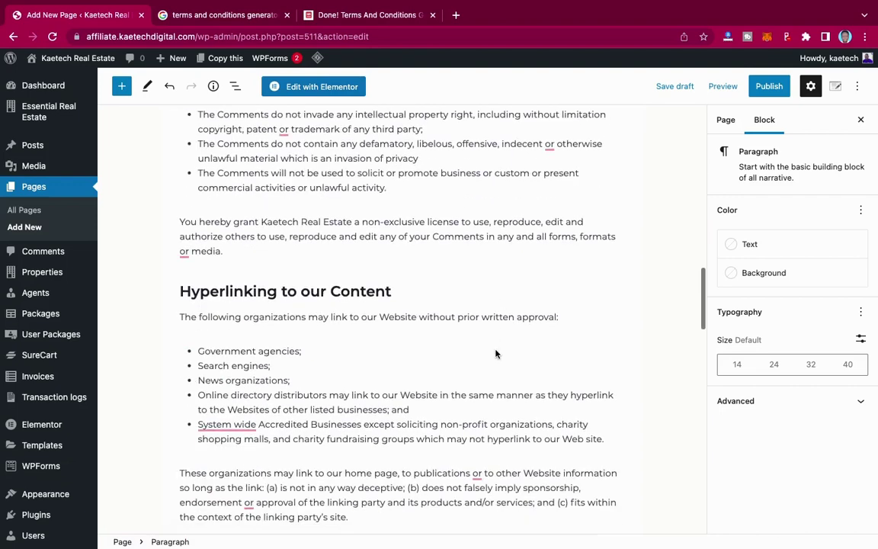
scroll(496, 353, down, 1)
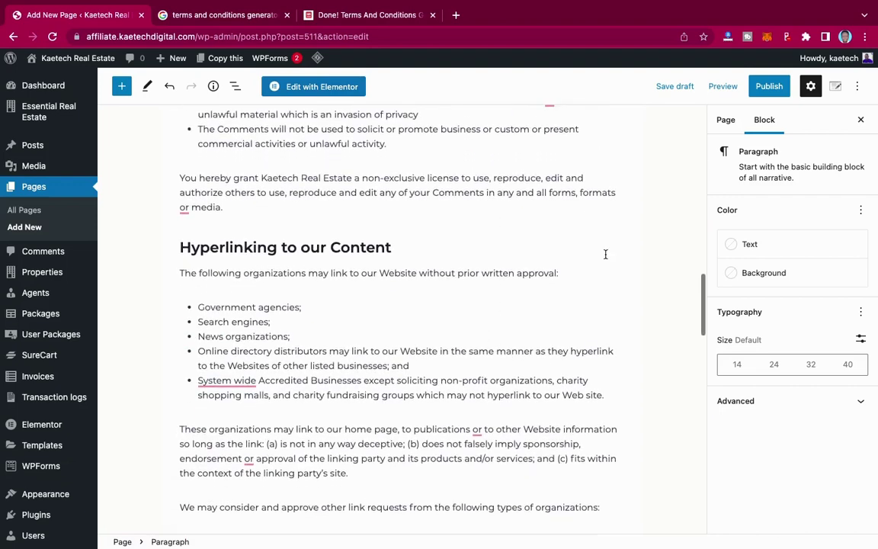
click(770, 86)
click(730, 86)
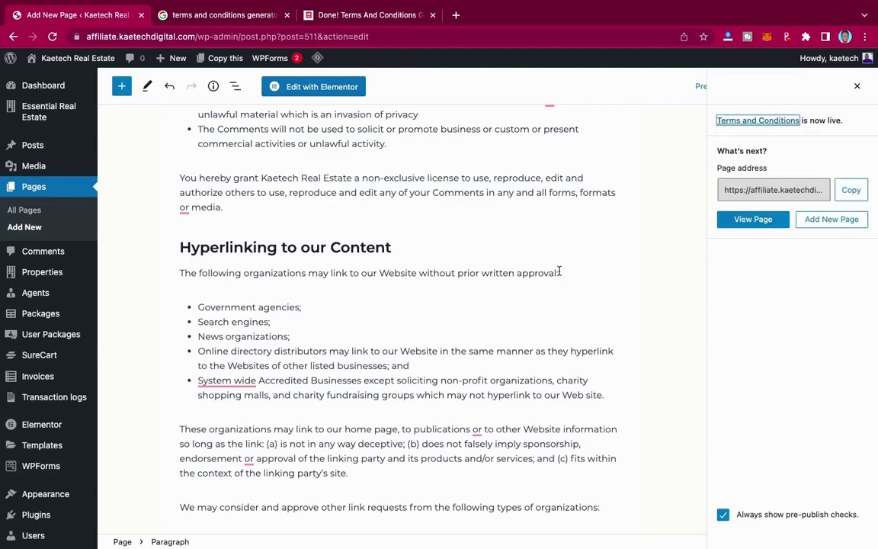
Open the published Terms and Conditions page in a new browser tab and look through its full content
click(220, 509)
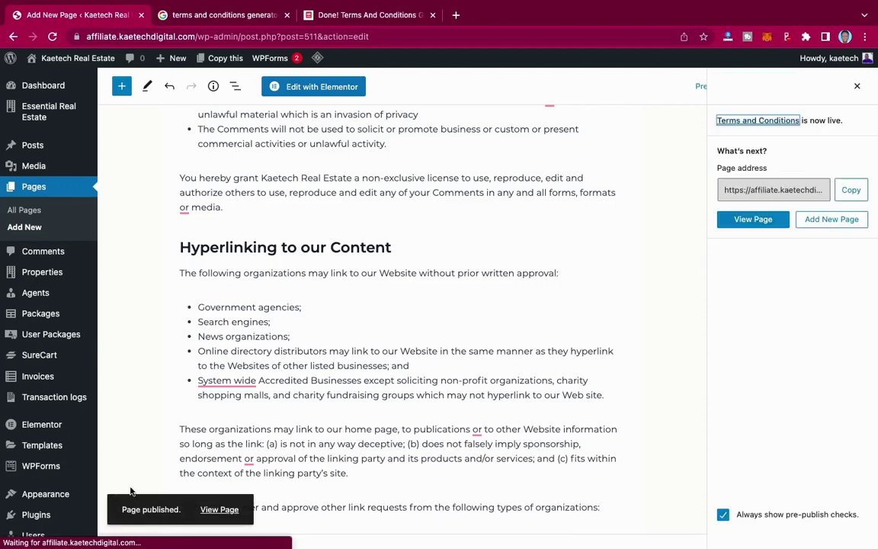
right_click(206, 514)
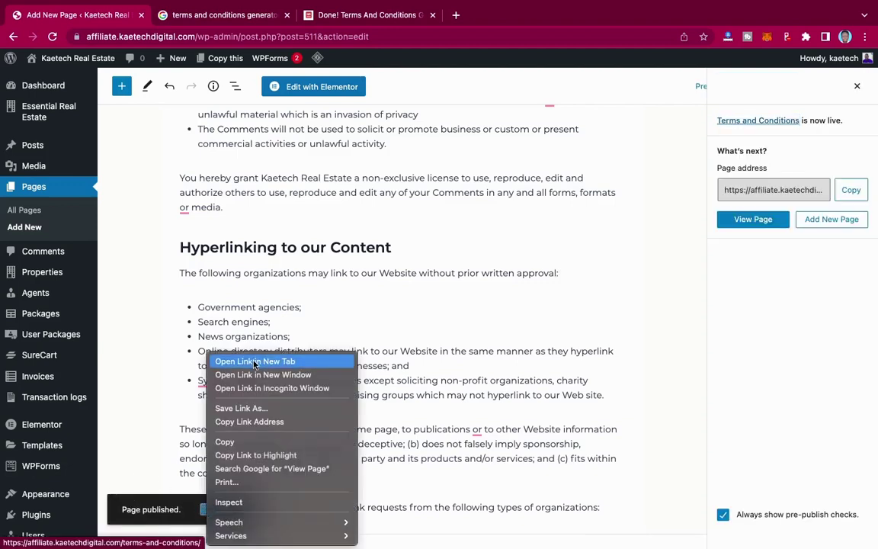
click(255, 361)
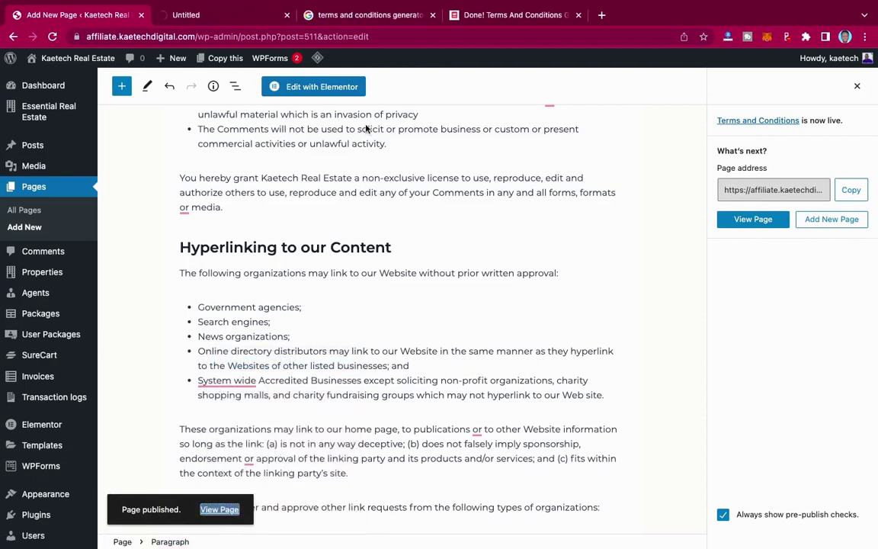
click(220, 15)
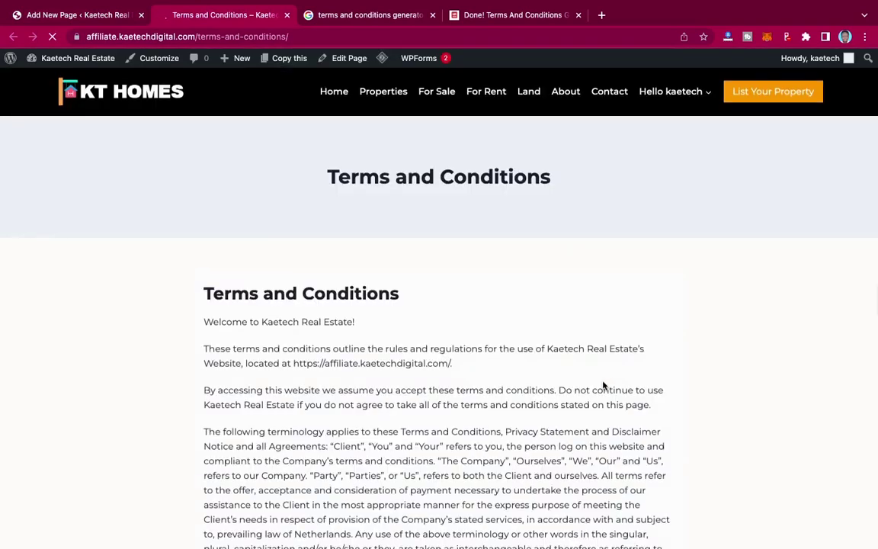
scroll(604, 385, down, 15)
scroll(603, 381, down, 15)
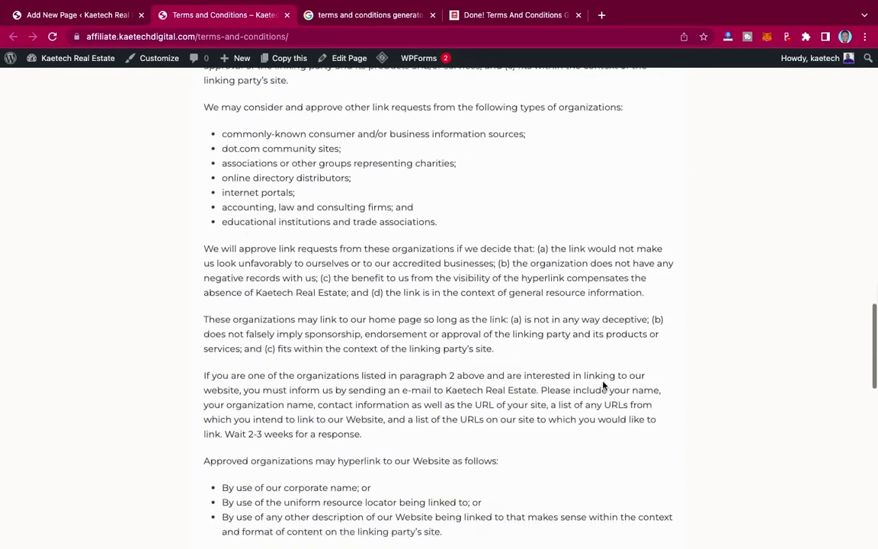
scroll(603, 385, up, 20)
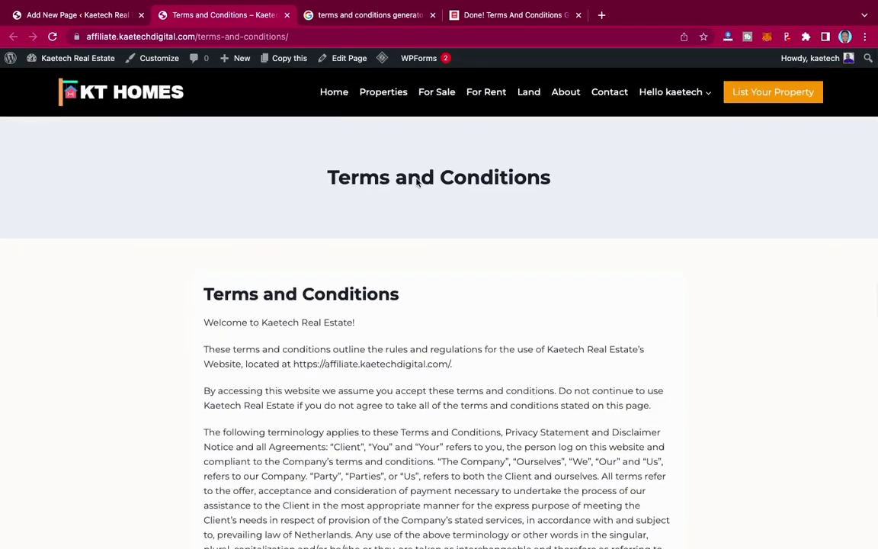
Return to the WordPress editor tab and open the draft Privacy Policy page for editing from the list of all pages
click(91, 15)
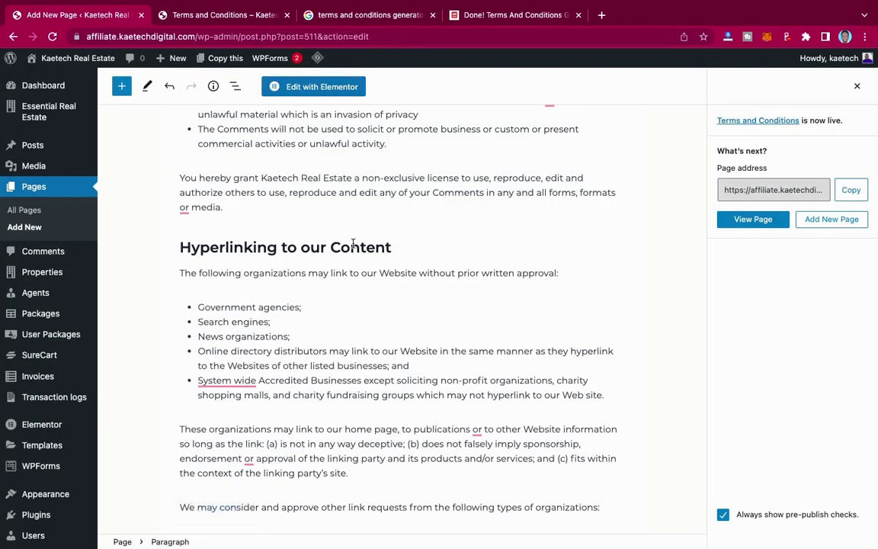
click(31, 211)
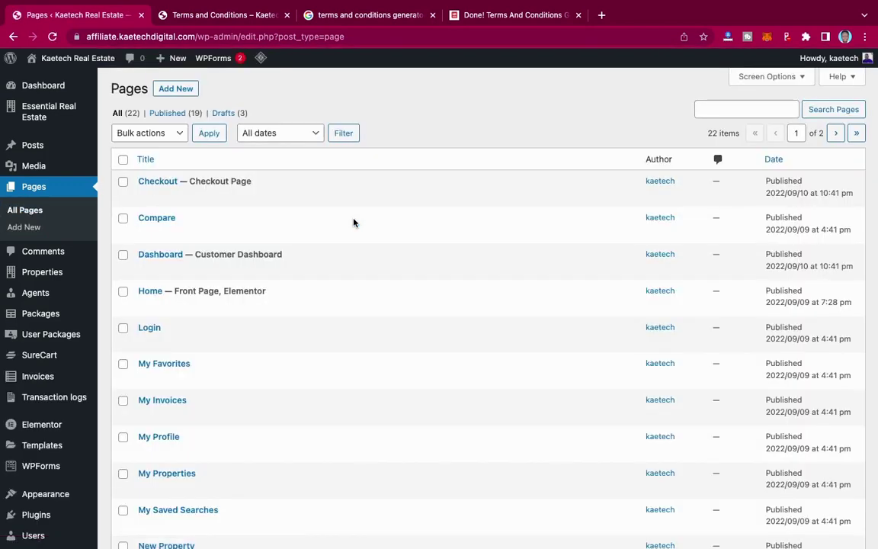
scroll(278, 364, down, 3)
scroll(278, 364, down, 6)
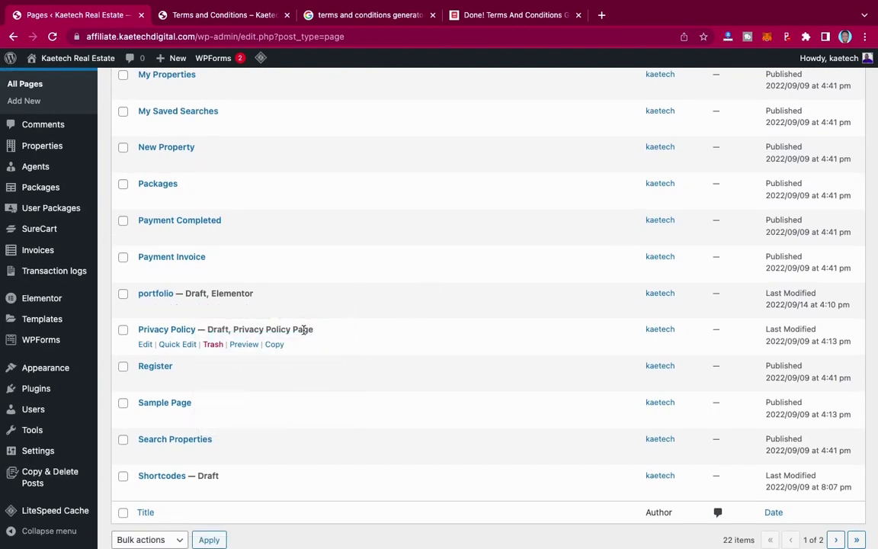
click(145, 343)
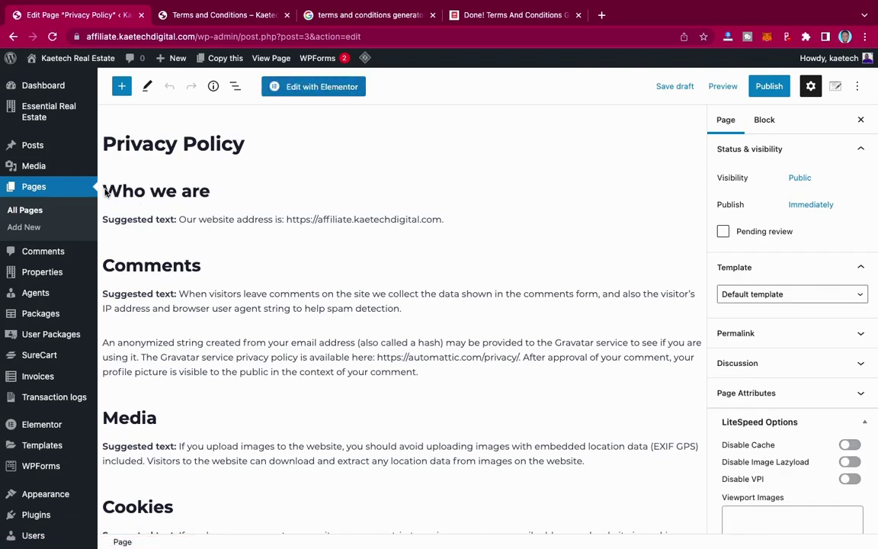
Delete all the suggested text below the Privacy Policy title, from "Who we are" through the "Where your data is sent" section
click(106, 193)
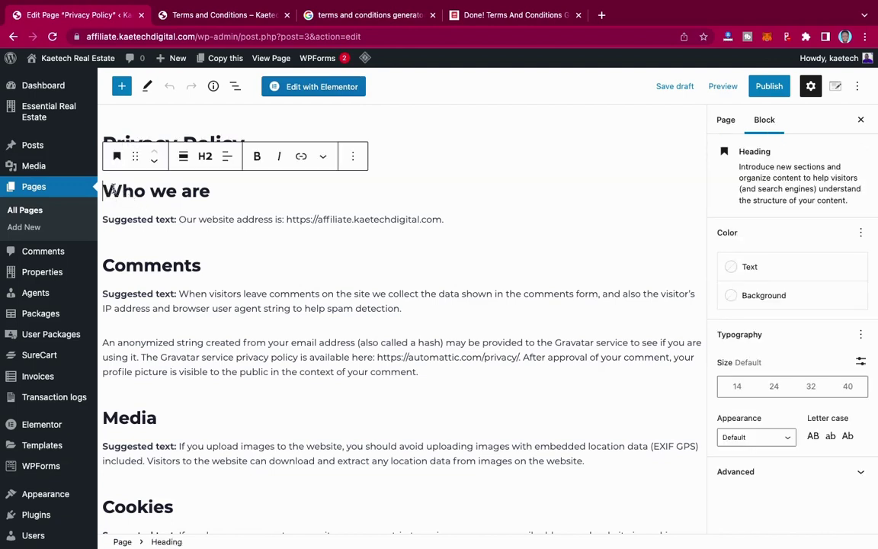
drag(106, 191, 565, 468)
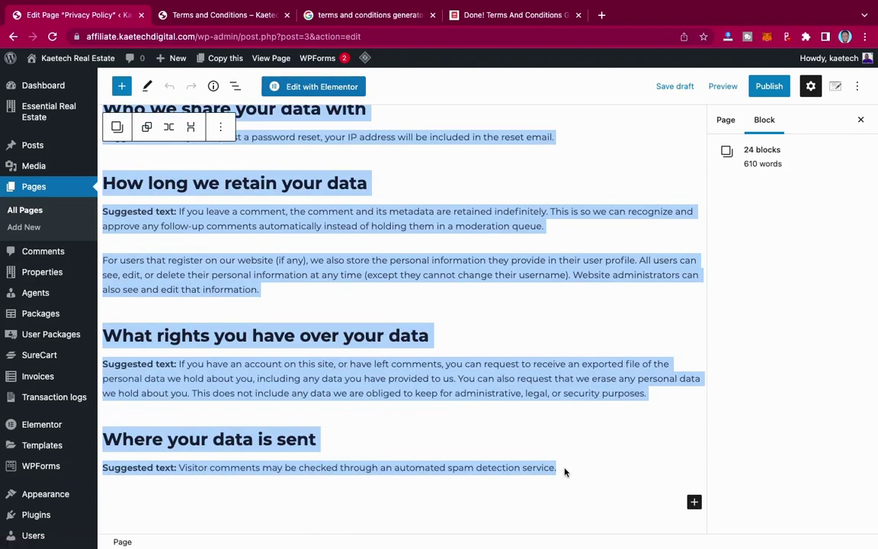
key(BackSpace)
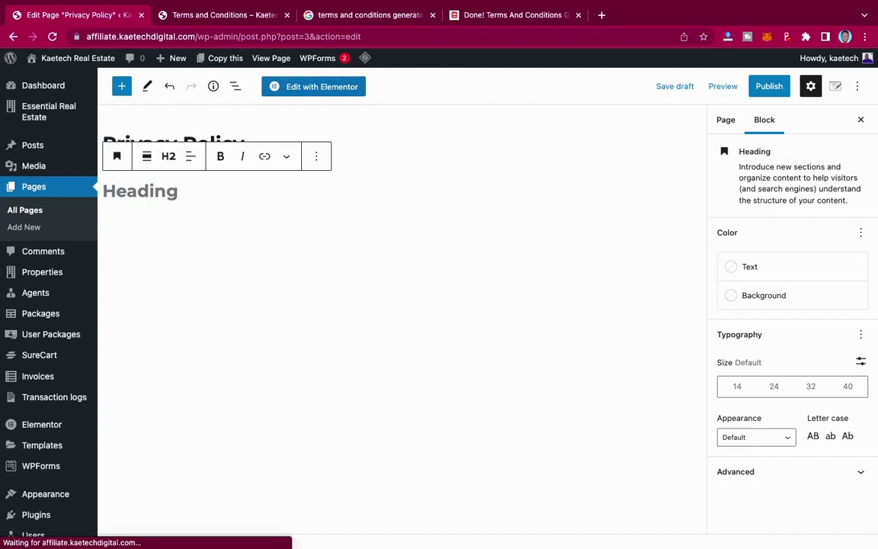
Remove the leftover empty heading block from the Privacy Policy page and close the finished terms and conditions generator tab
key(BackSpace)
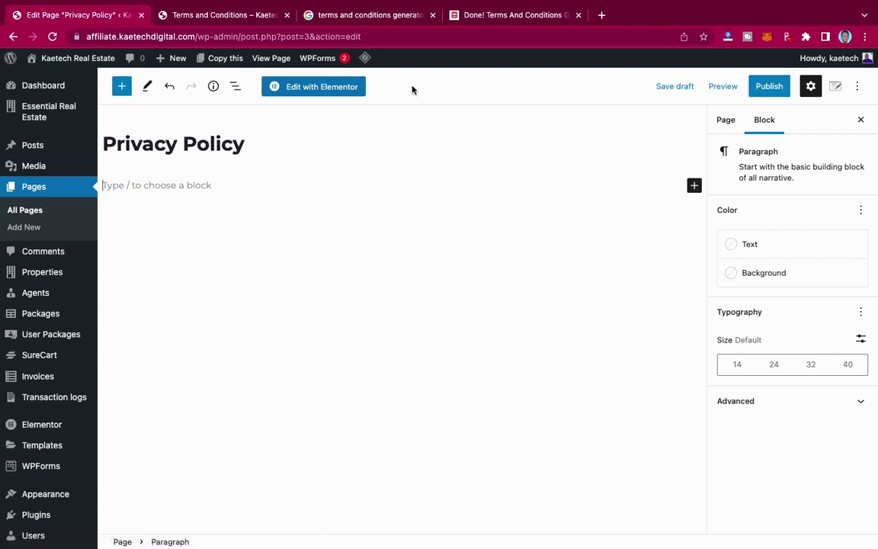
click(579, 15)
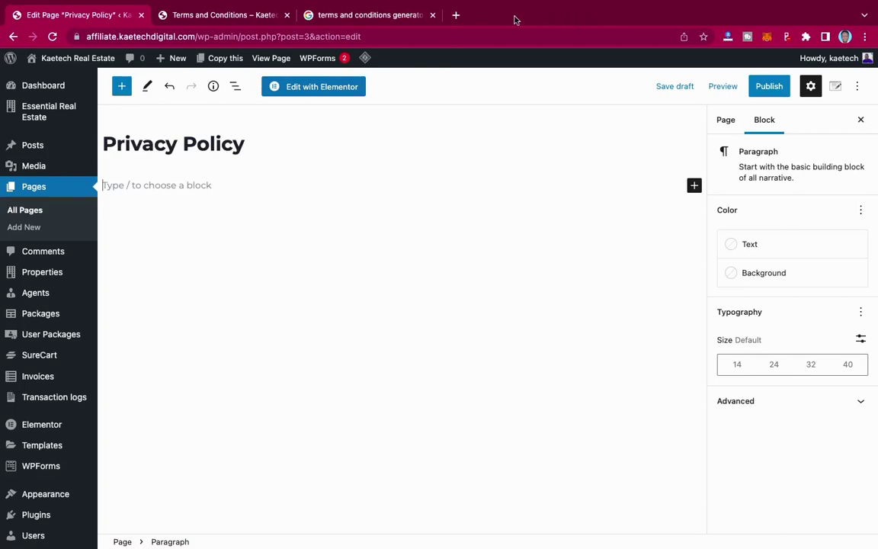
In the Google results tab, replace "terms and conditions" in the query and search for "privacy policy generator"
click(389, 15)
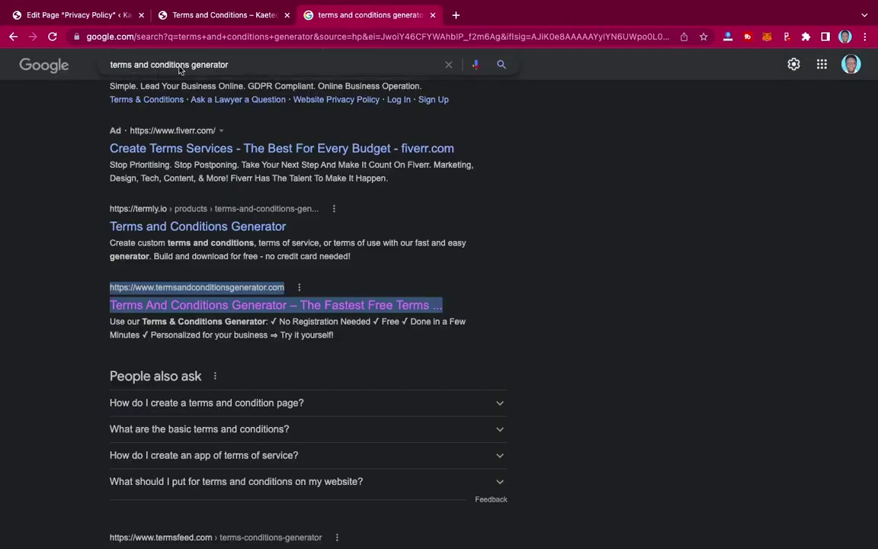
drag(187, 65, 88, 74)
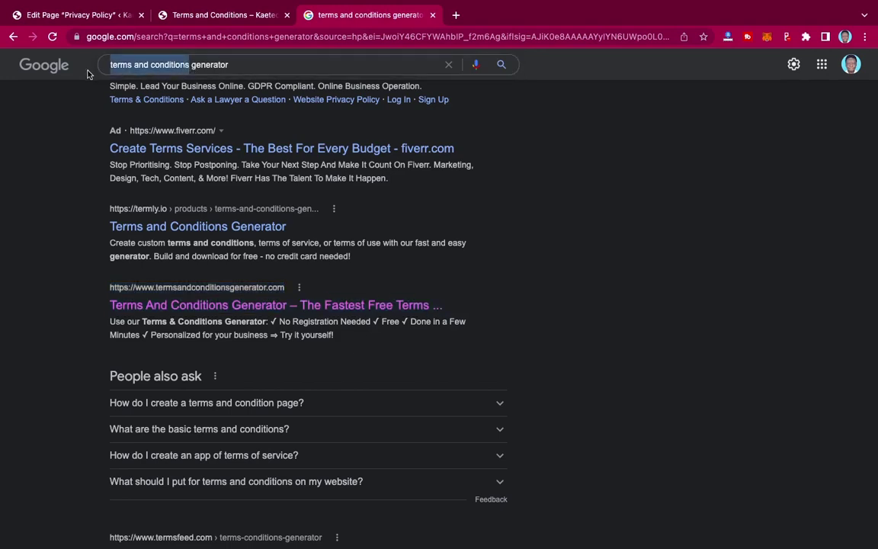
text(privacy)
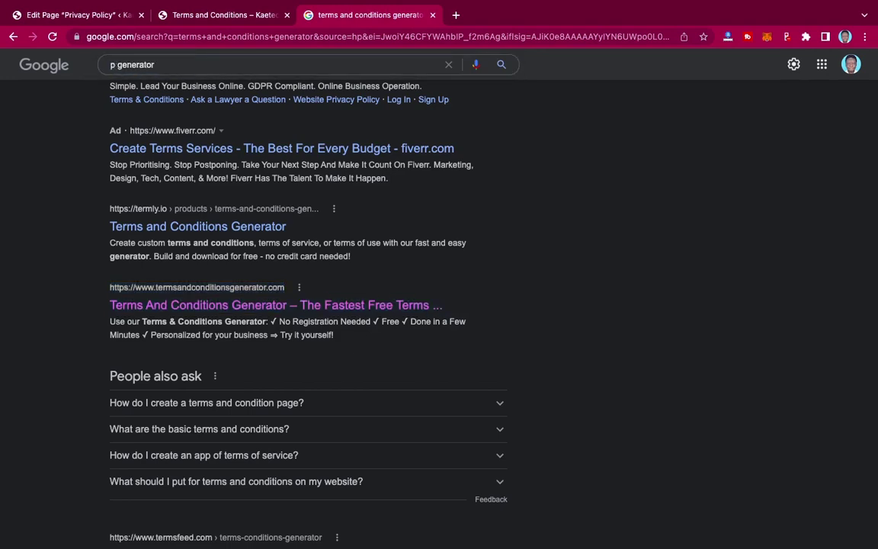
text( policy)
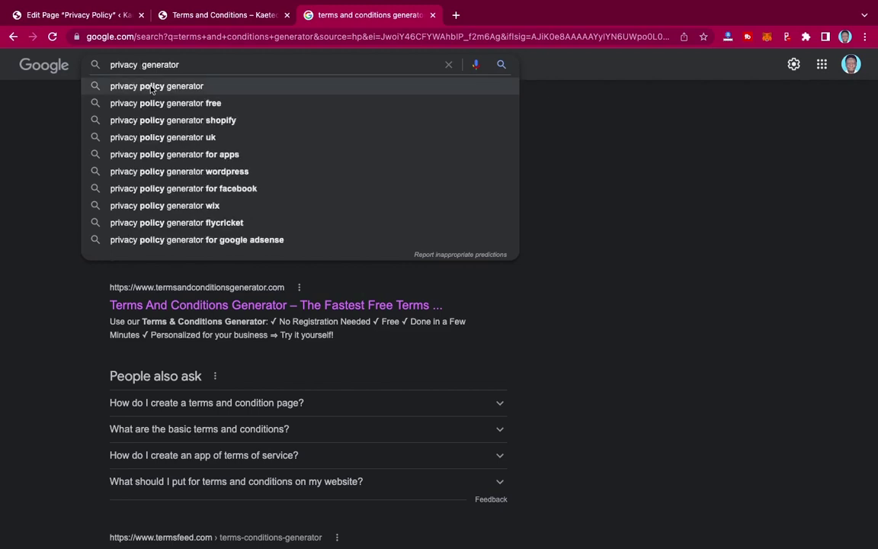
click(142, 86)
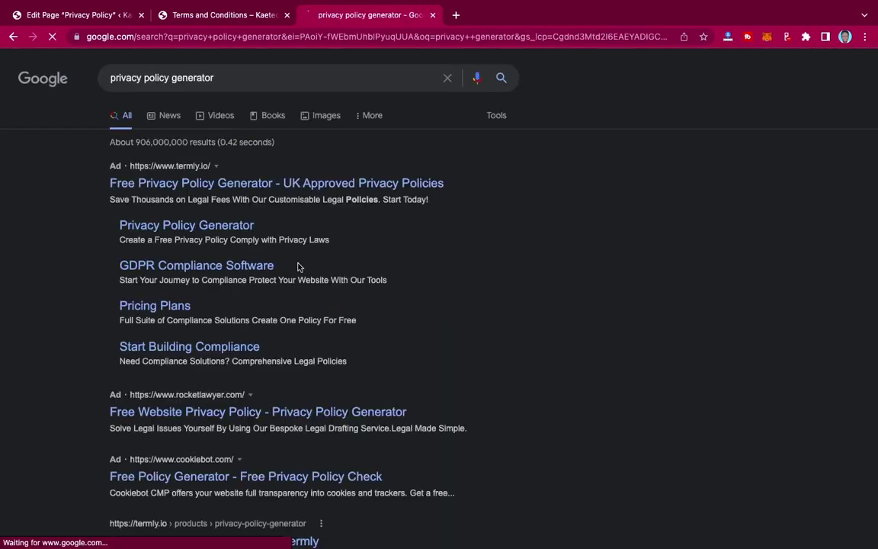
Open the privacypolicygenerator.info result in a new browser tab and close the Google results tab
scroll(299, 267, down, 5)
scroll(298, 267, down, 3)
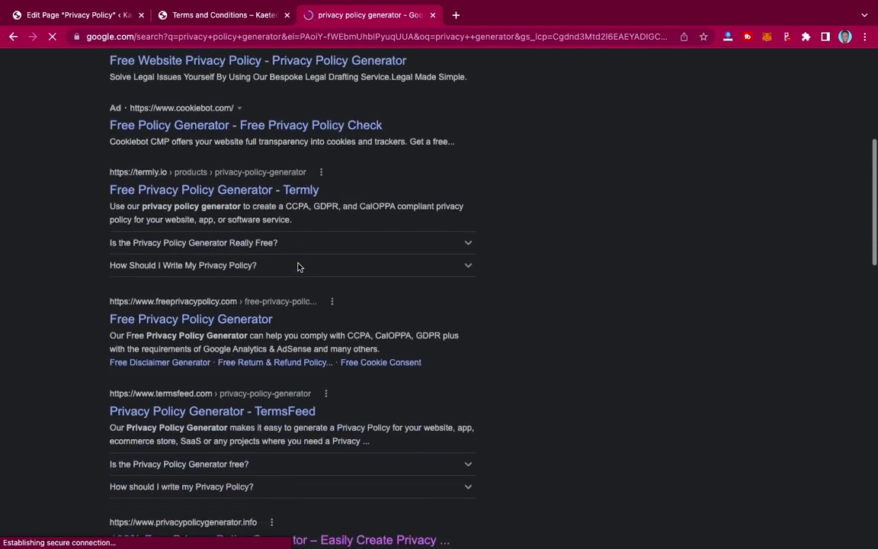
scroll(298, 267, down, 5)
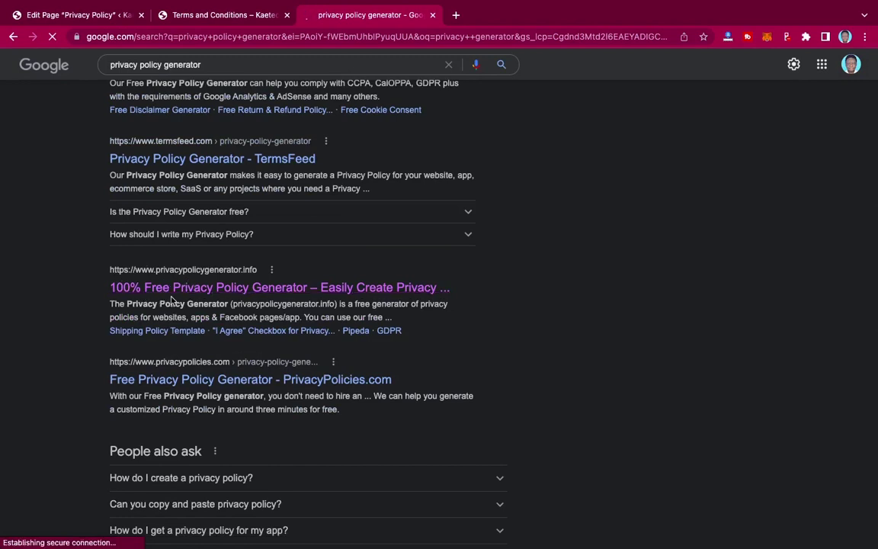
right_click(263, 289)
click(308, 295)
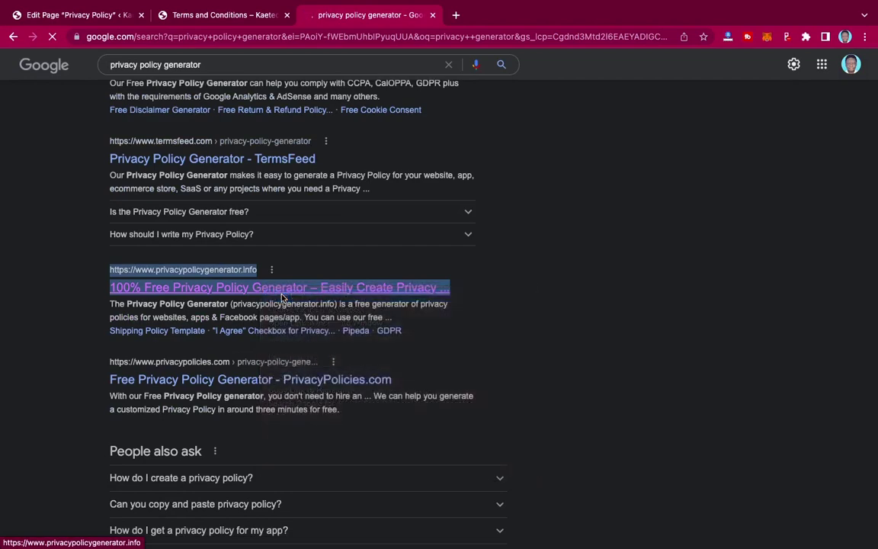
click(432, 15)
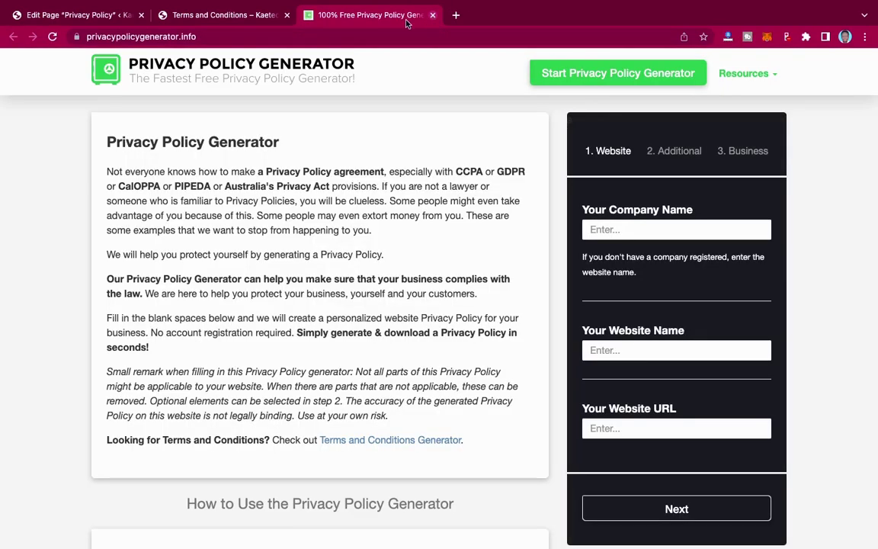
Look over the generator page, then enter "Kaetech Real Estate" as both the company name and the website name
scroll(575, 348, down, 5)
scroll(576, 348, up, 5)
scroll(575, 348, down, 1)
click(646, 230)
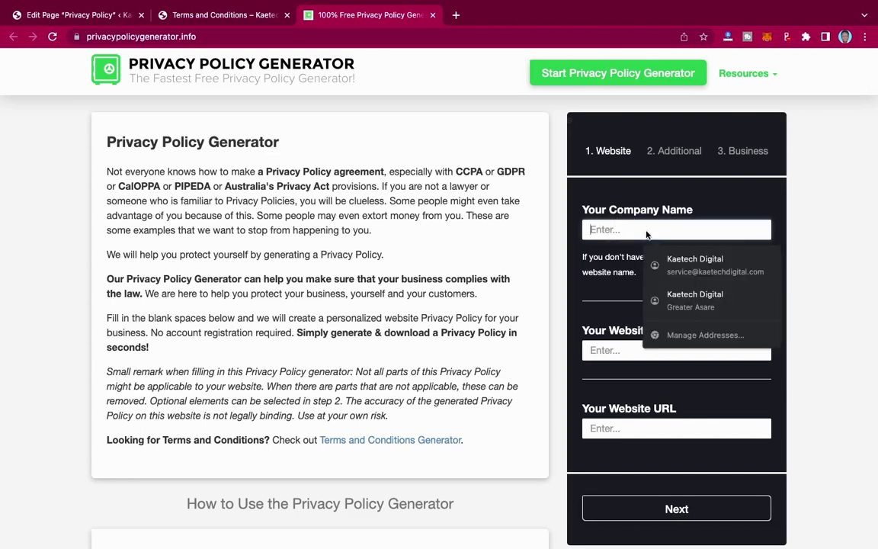
text(Kaetech Re)
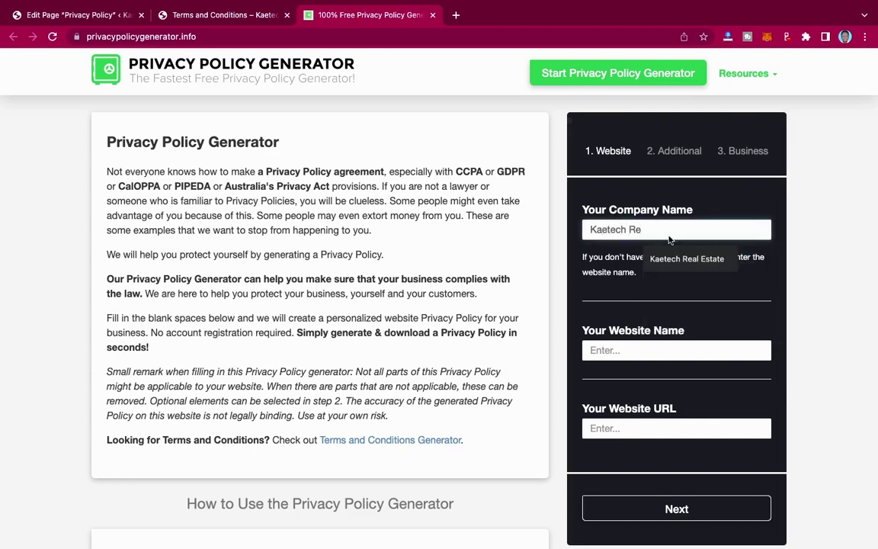
click(689, 259)
click(652, 352)
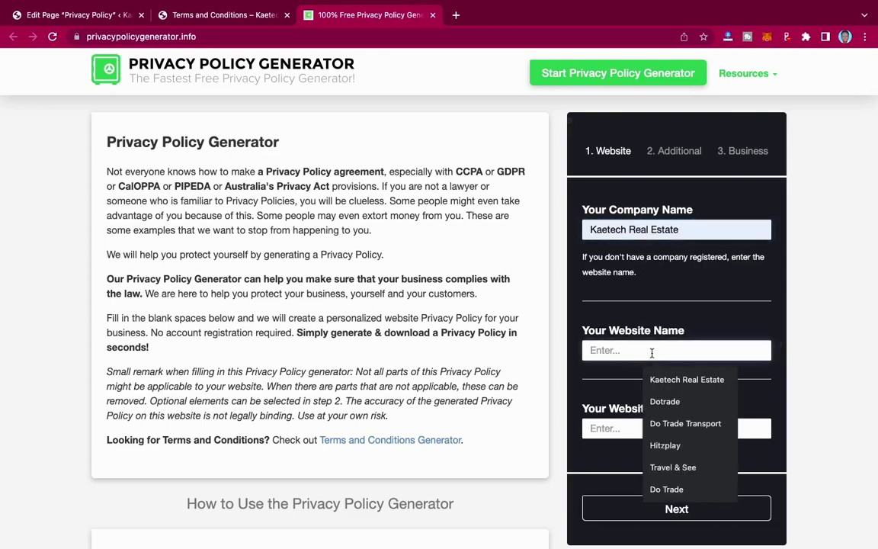
click(686, 379)
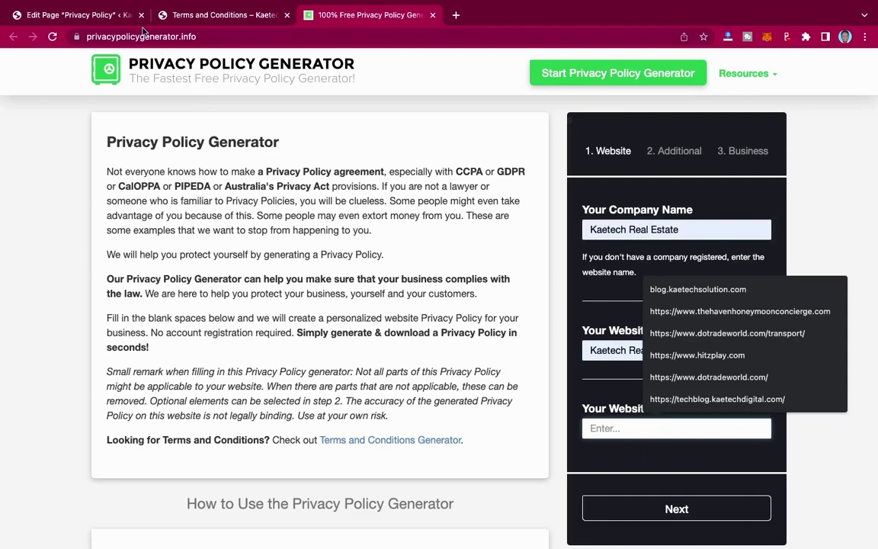
click(175, 16)
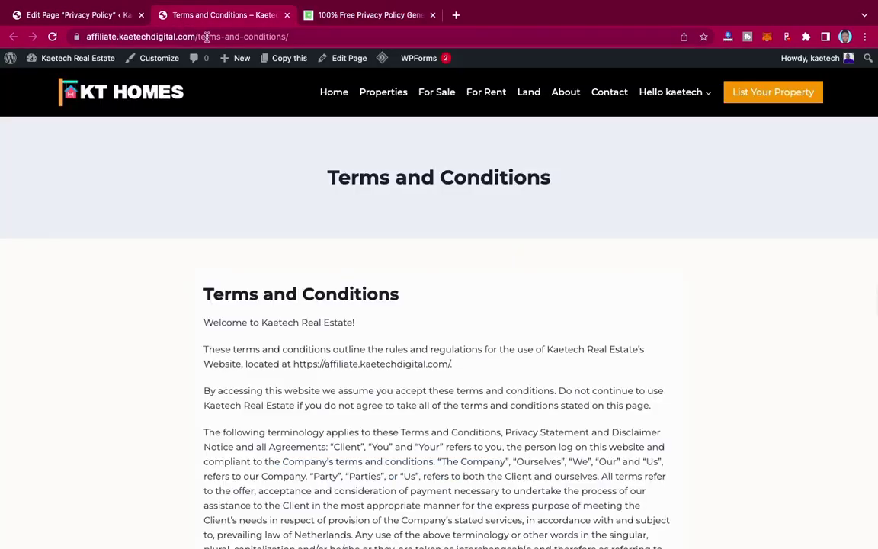
click(197, 36)
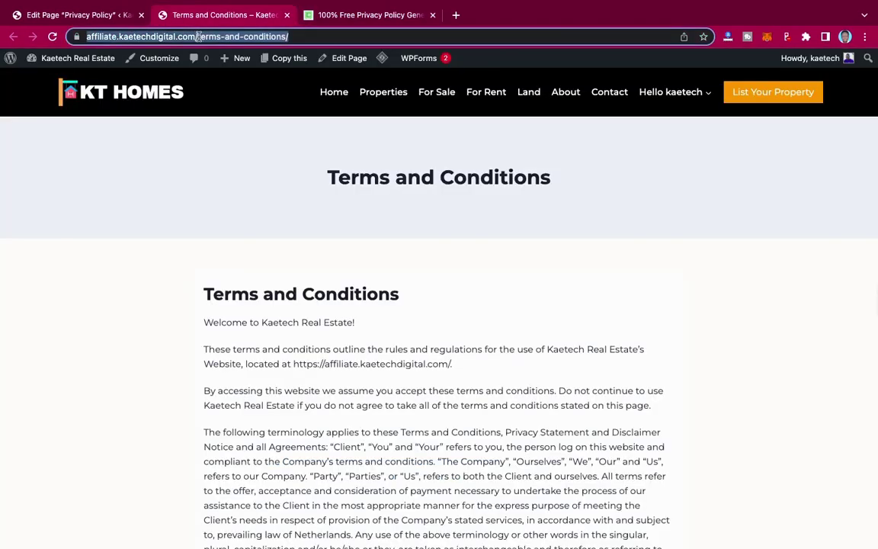
click(197, 35)
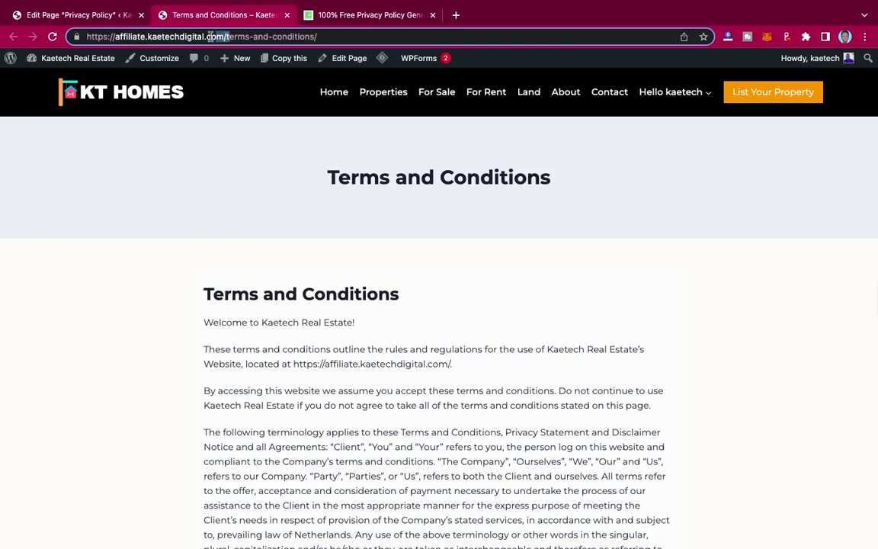
drag(226, 37, 39, 25)
key(super+c)
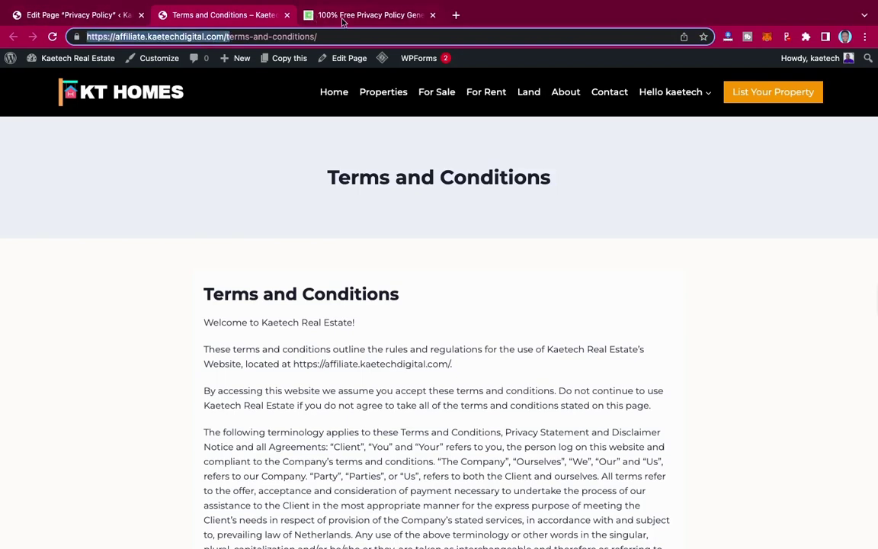
click(309, 19)
click(633, 434)
key(super+v)
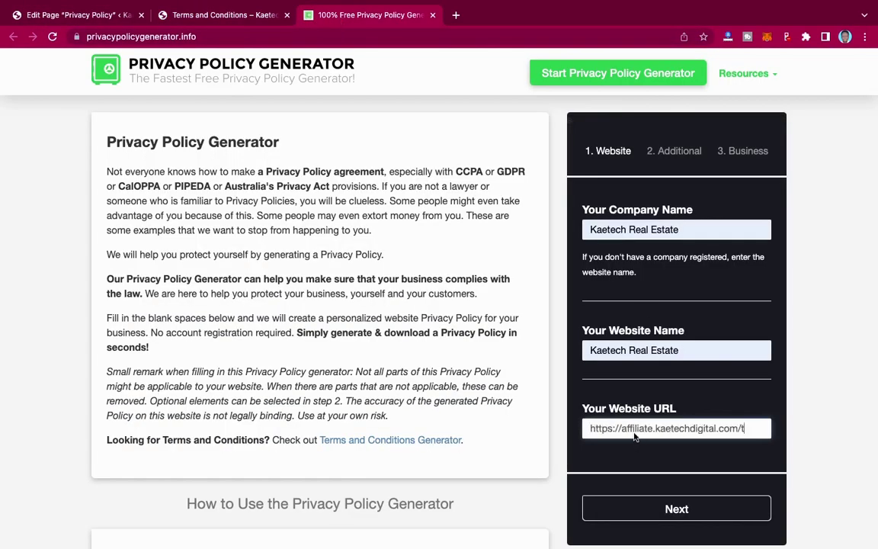
key(BackSpace)
click(696, 508)
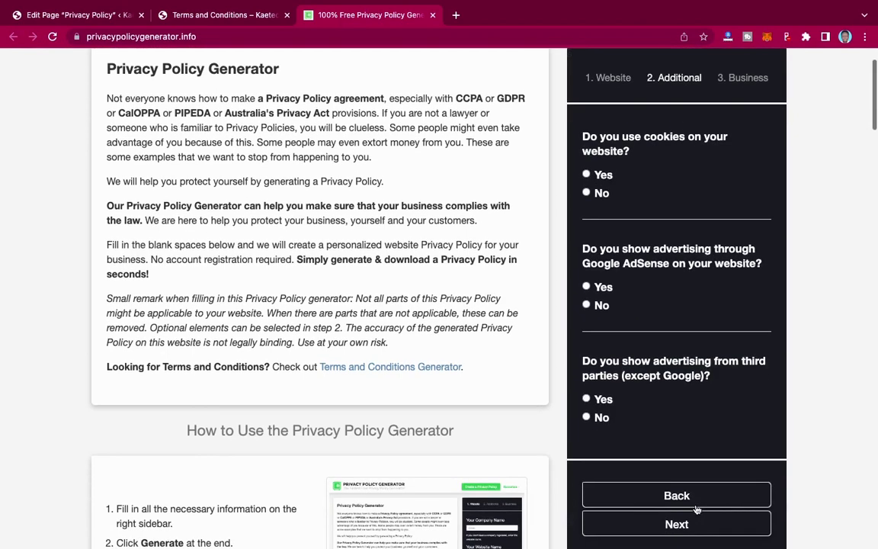
Answer Yes for cookies, No for Google AdSense advertising and Yes for third-party advertising, and continue to the business details
scroll(651, 255, up, 3)
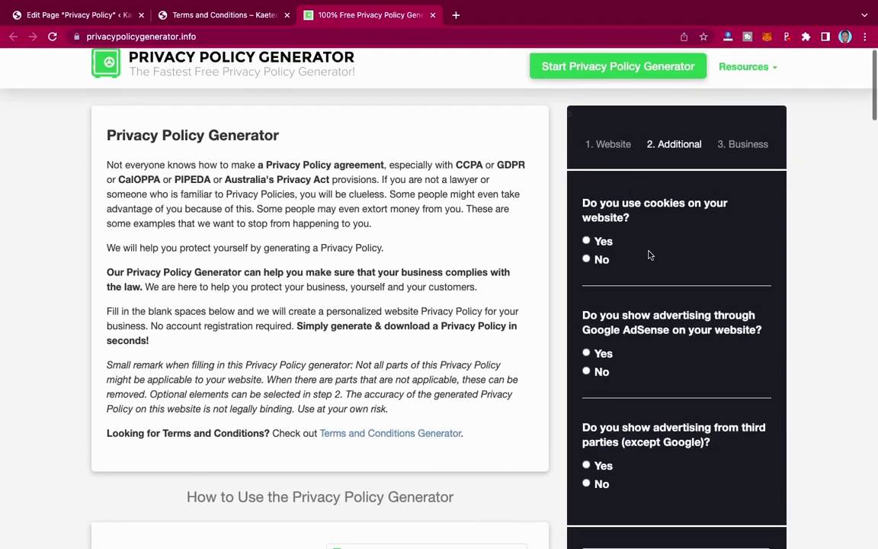
scroll(649, 255, down, 2)
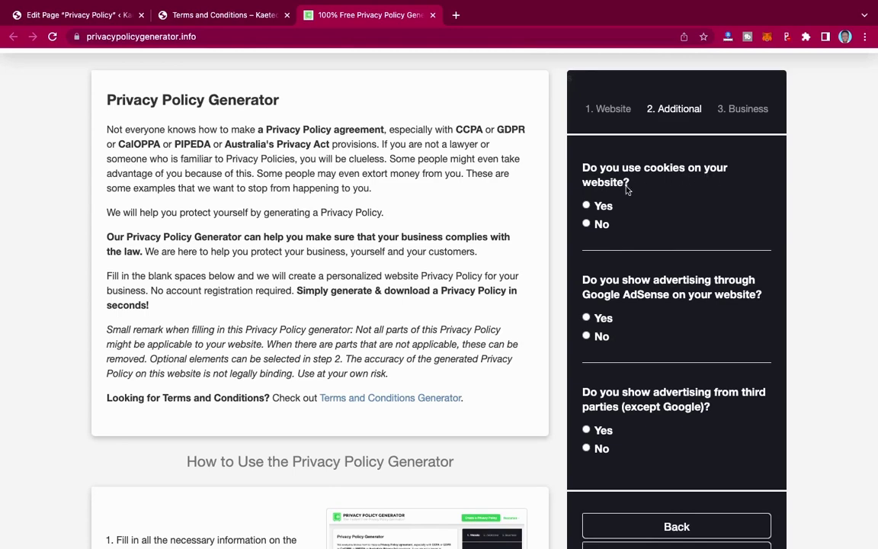
click(587, 207)
scroll(635, 253, down, 1)
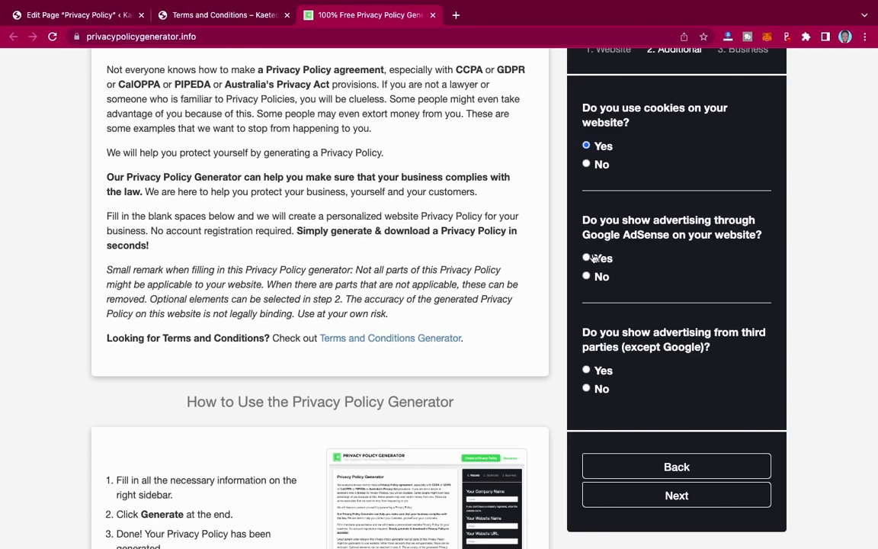
click(586, 276)
scroll(632, 313, down, 1)
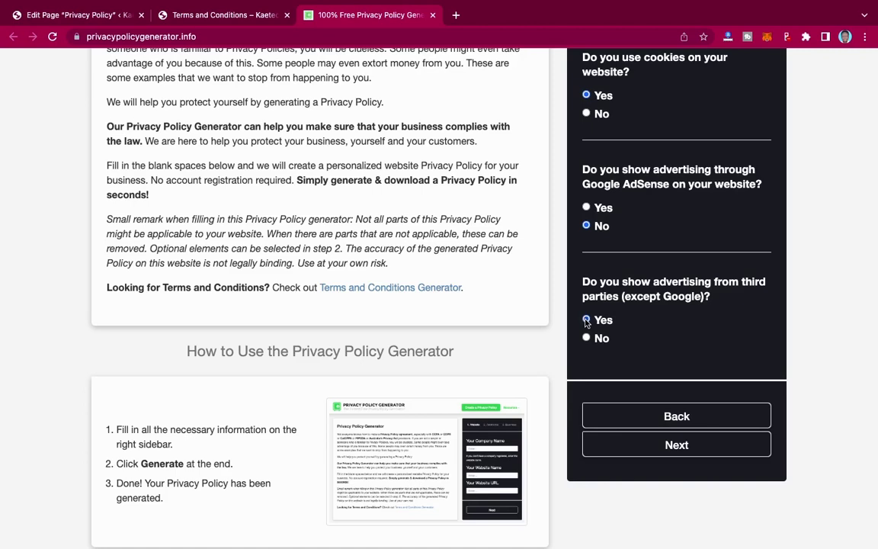
click(681, 447)
Set the country to Ghana, fill in the business email address and generate the privacy policy
scroll(669, 286, up, 2)
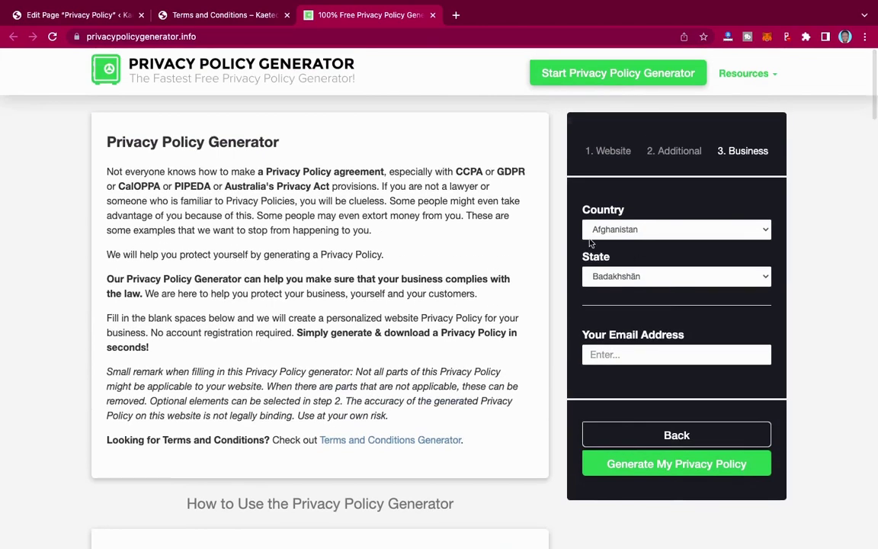
click(667, 228)
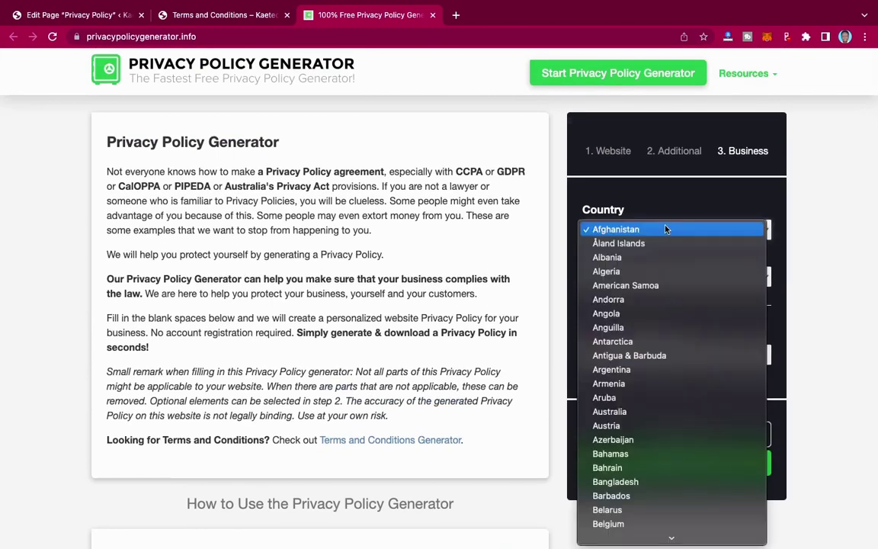
scroll(619, 525, down, 10)
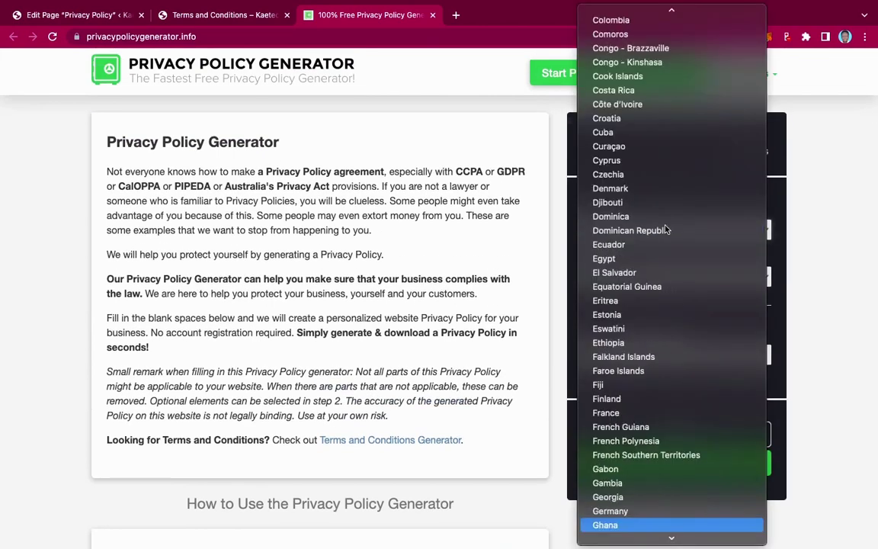
click(619, 526)
click(638, 307)
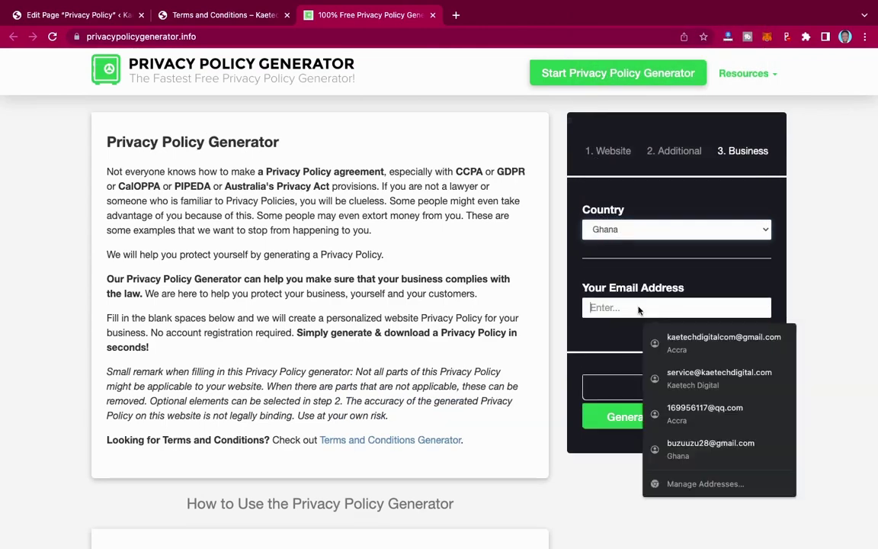
click(675, 337)
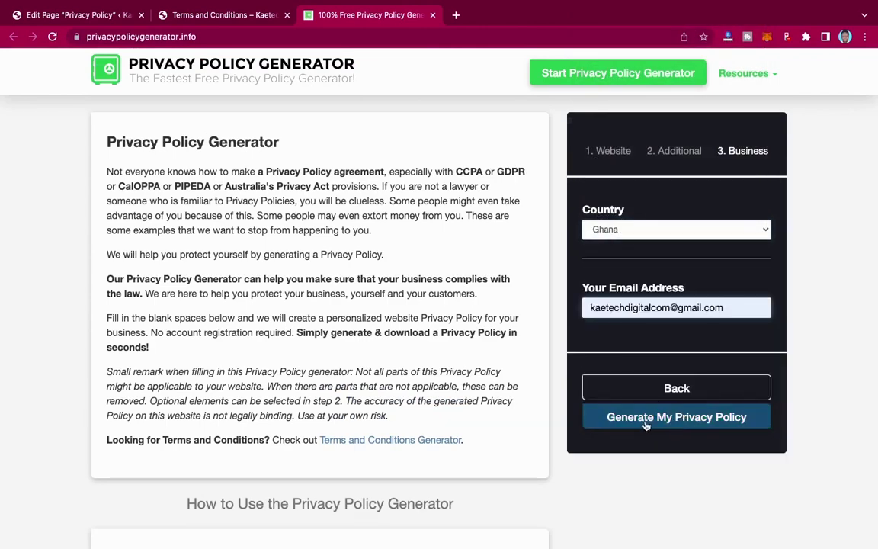
click(682, 424)
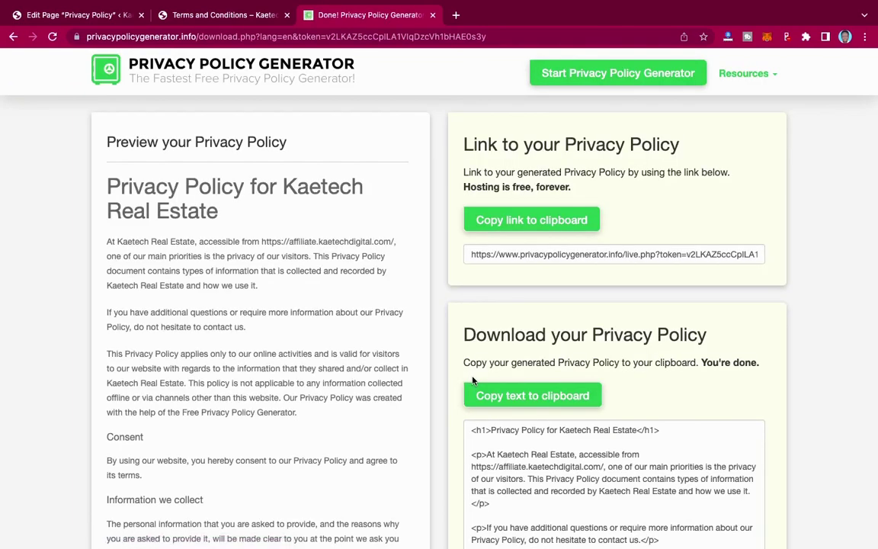
Copy the full generated privacy policy text from the preview and paste it into the body of the Privacy Policy page in WordPress
scroll(255, 364, down, 20)
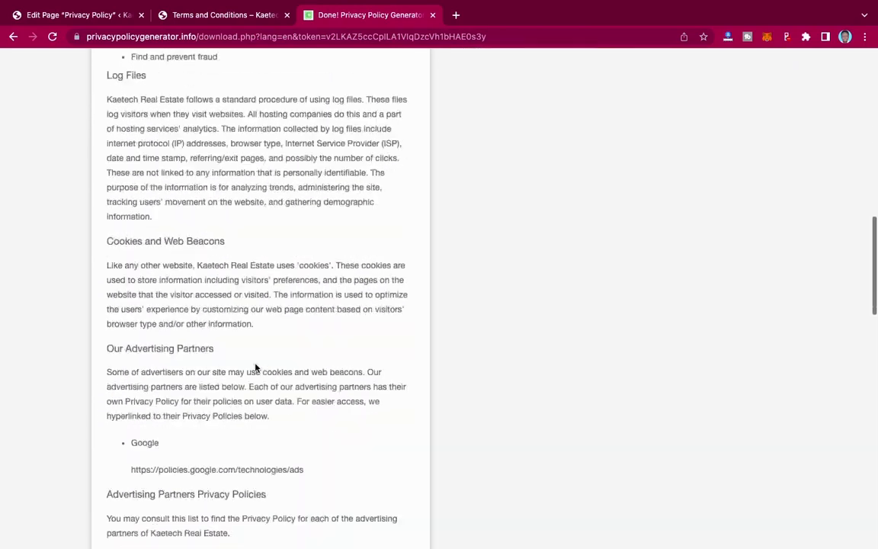
scroll(256, 363, down, 8)
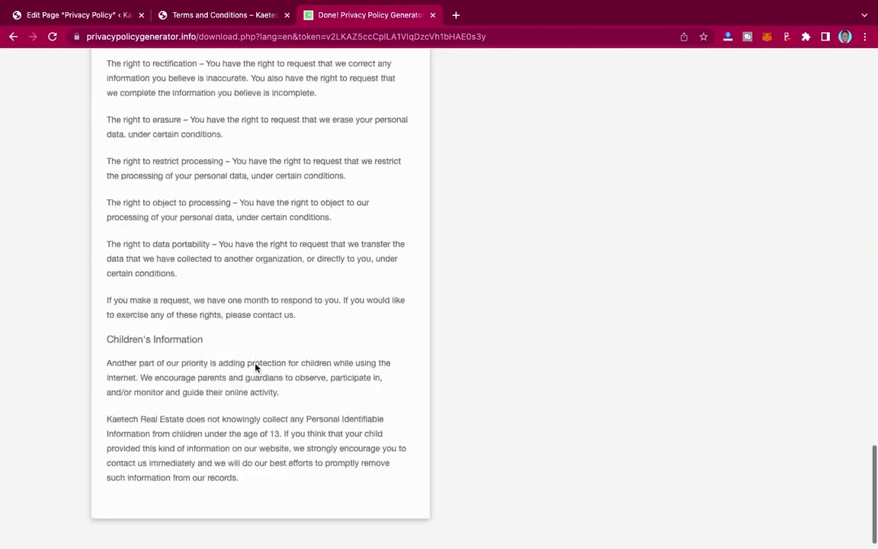
scroll(255, 366, up, 10)
scroll(256, 366, up, 15)
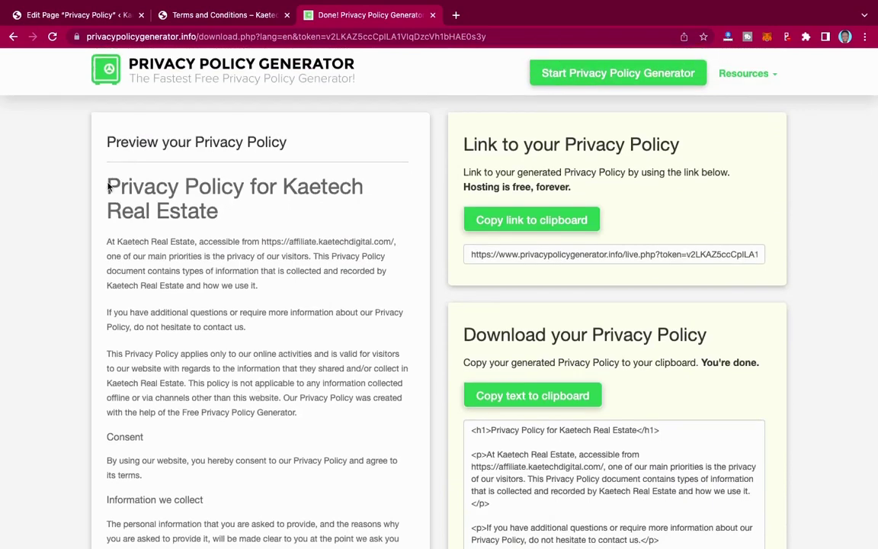
drag(111, 189, 288, 546)
drag(287, 493, 245, 459)
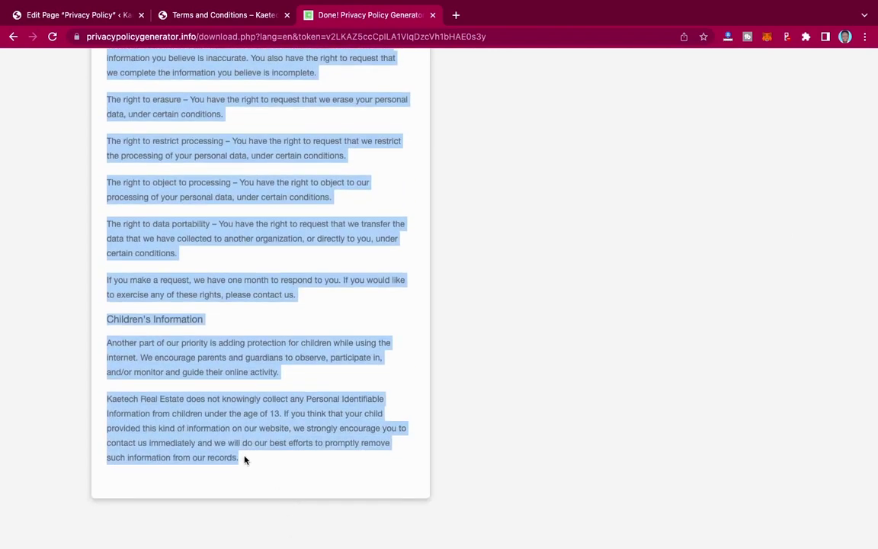
click(88, 16)
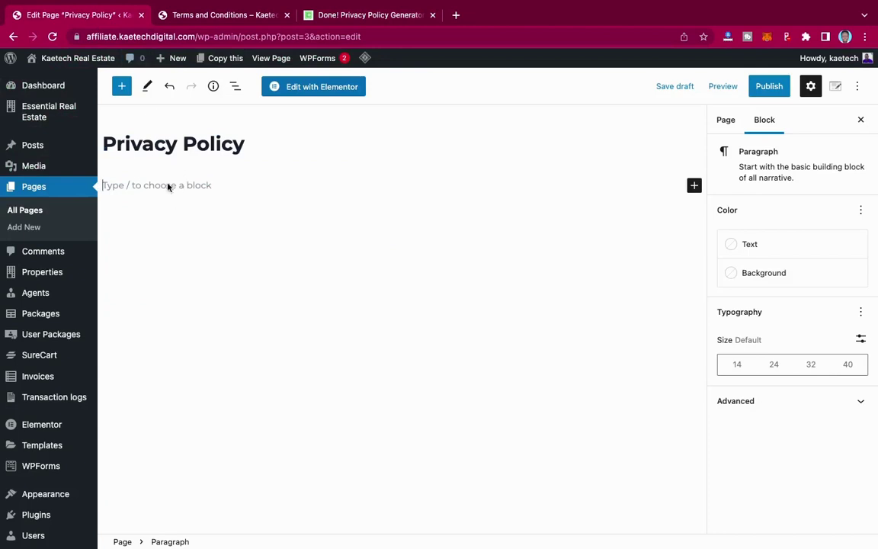
key(super+v)
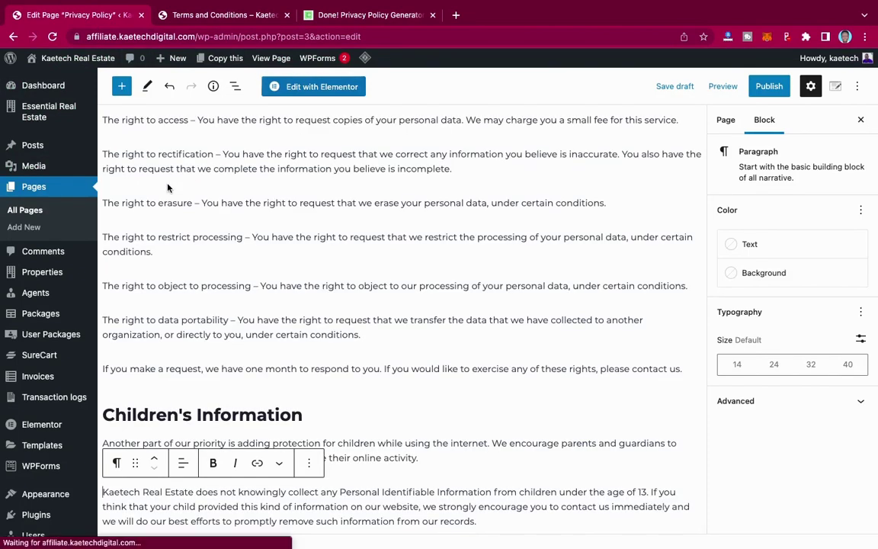
Delete the sentence crediting the Free Privacy Policy Generator from the policy's third introductory paragraph
scroll(297, 297, up, 20)
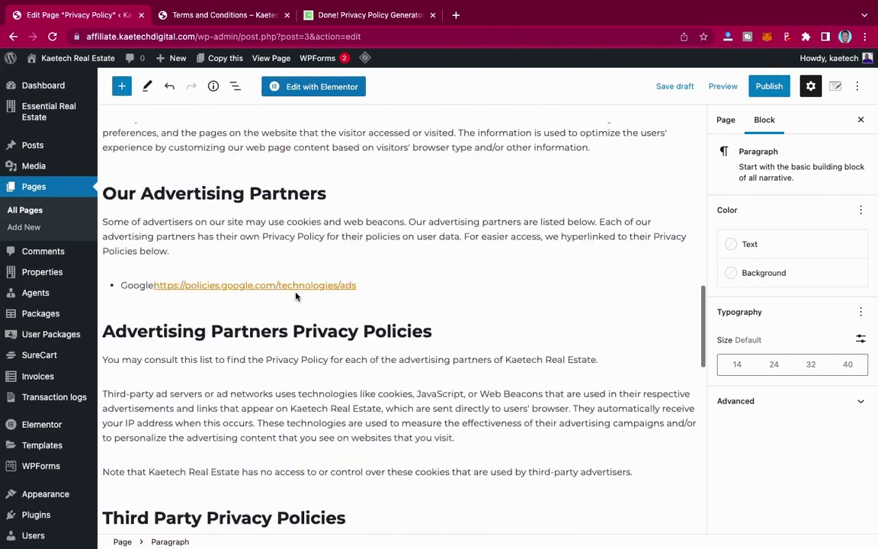
scroll(296, 296, up, 5)
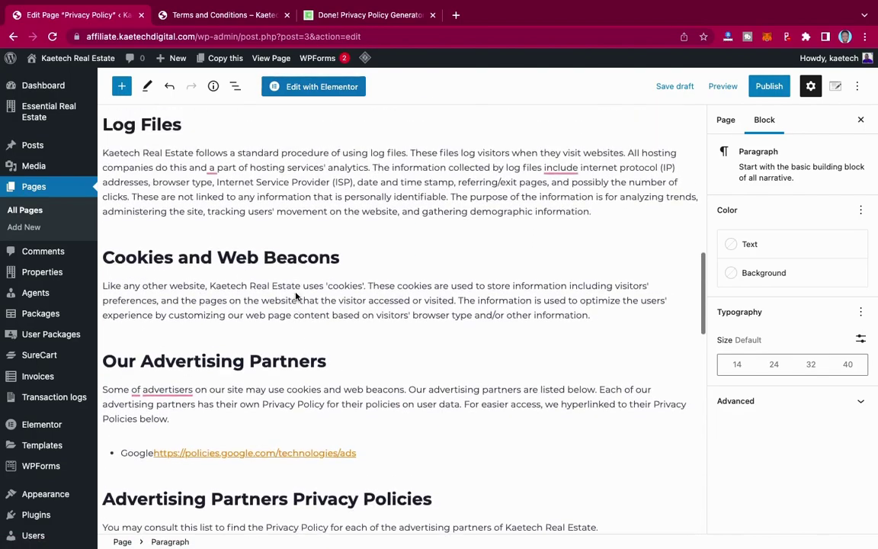
scroll(297, 296, up, 15)
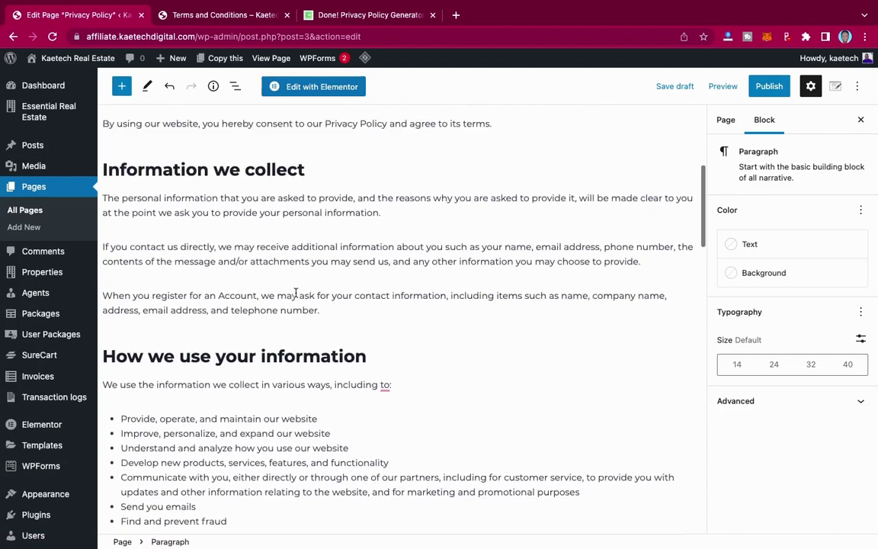
scroll(297, 293, up, 8)
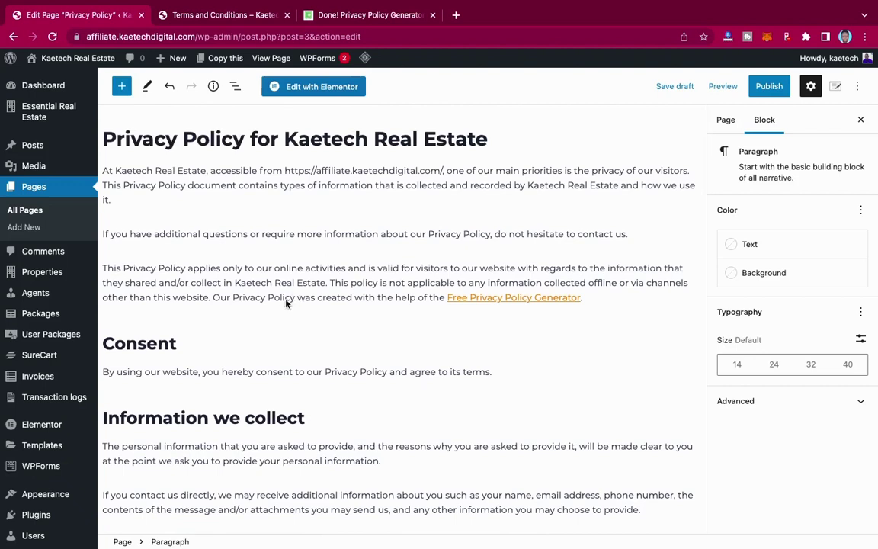
click(218, 299)
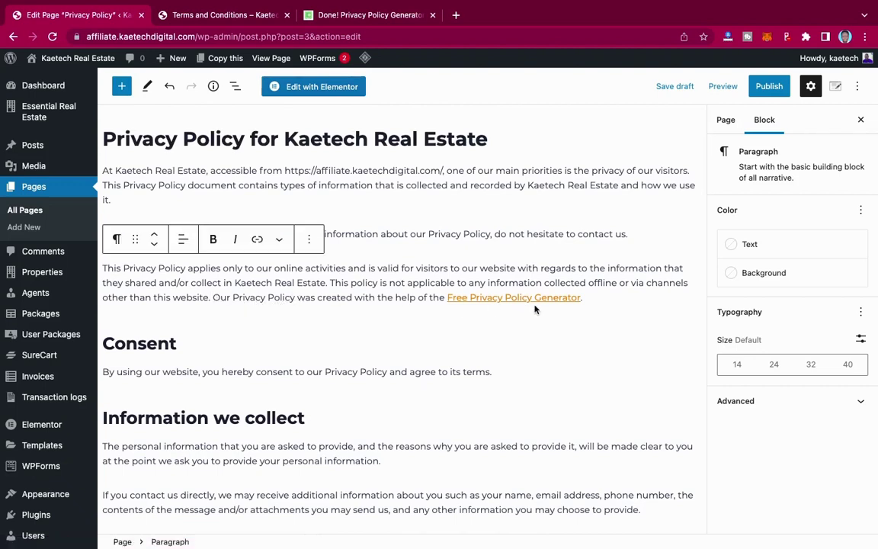
shift+click(586, 299)
key(BackSpace)
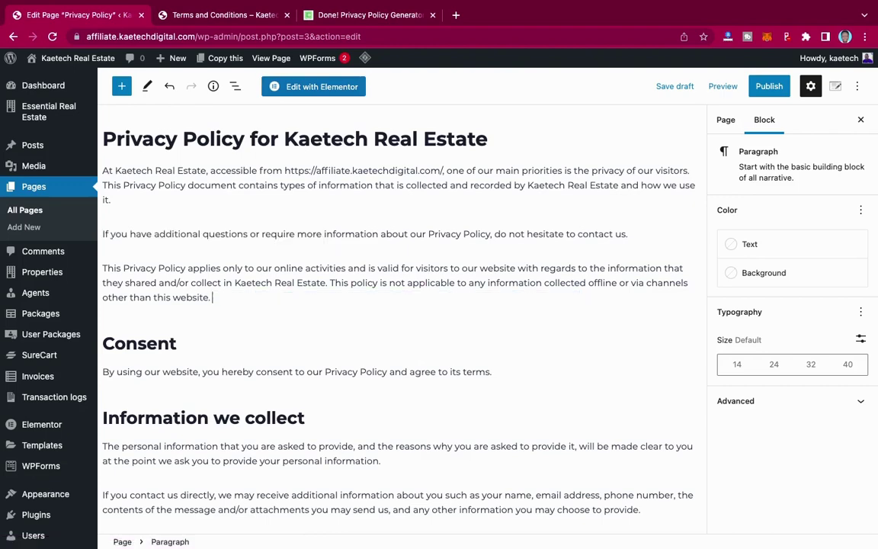
Review the pasted policy's remaining sections, from the information collected and advertising partners through to the children's information
scroll(488, 283, up, 1)
scroll(488, 284, down, 5)
scroll(488, 284, down, 12)
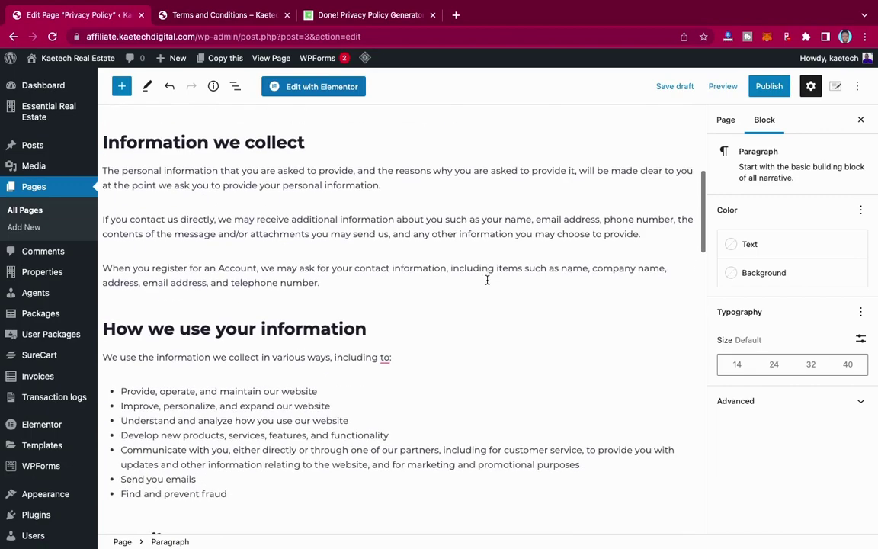
scroll(487, 280, down, 4)
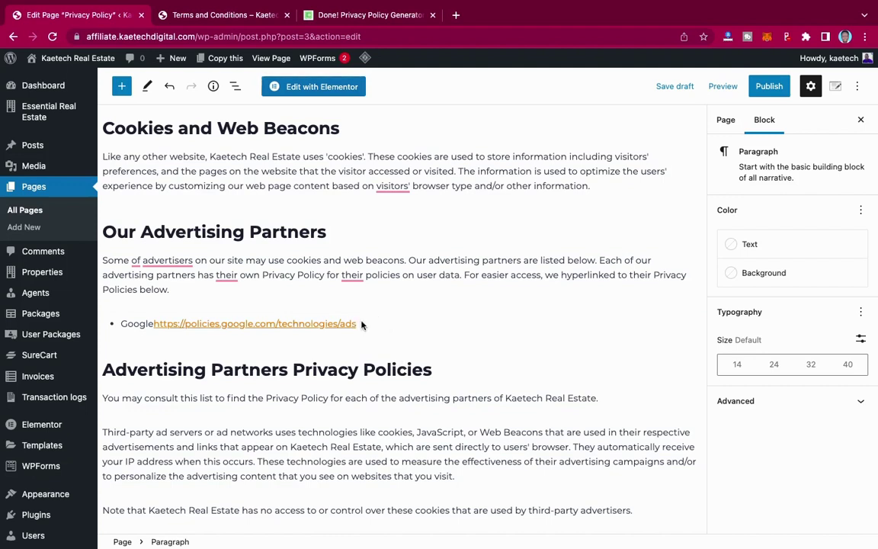
scroll(483, 396, down, 10)
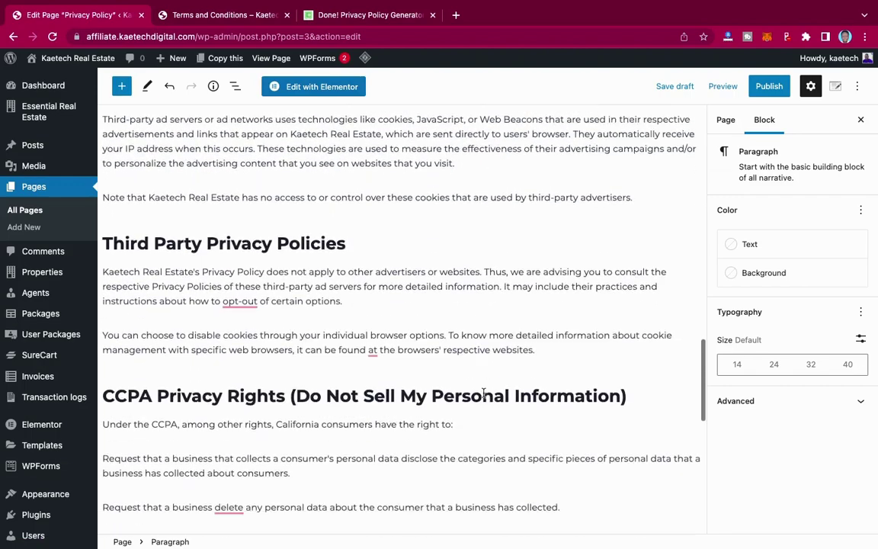
scroll(484, 394, down, 10)
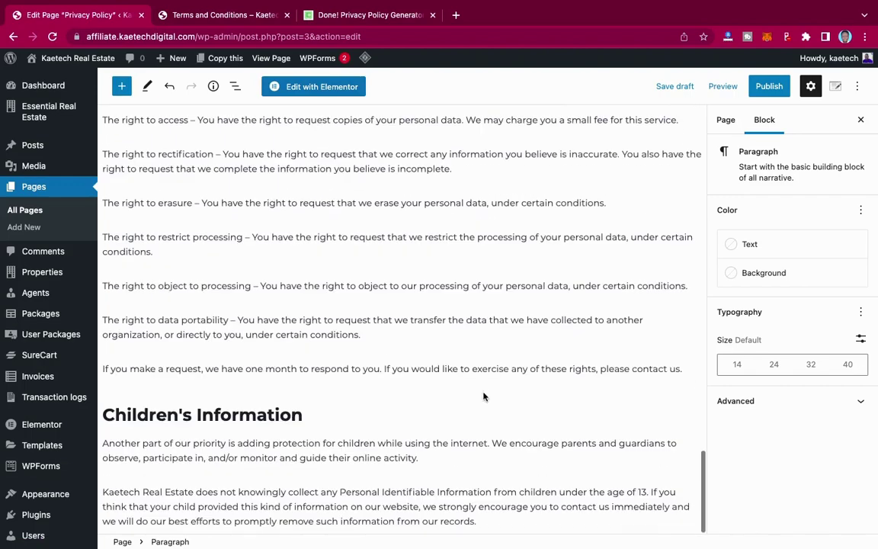
scroll(491, 350, up, 20)
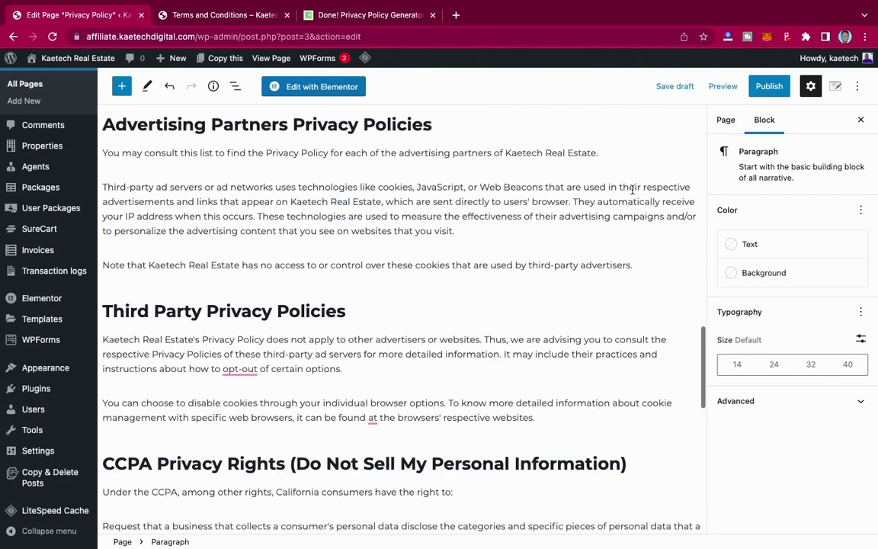
scroll(632, 190, up, 10)
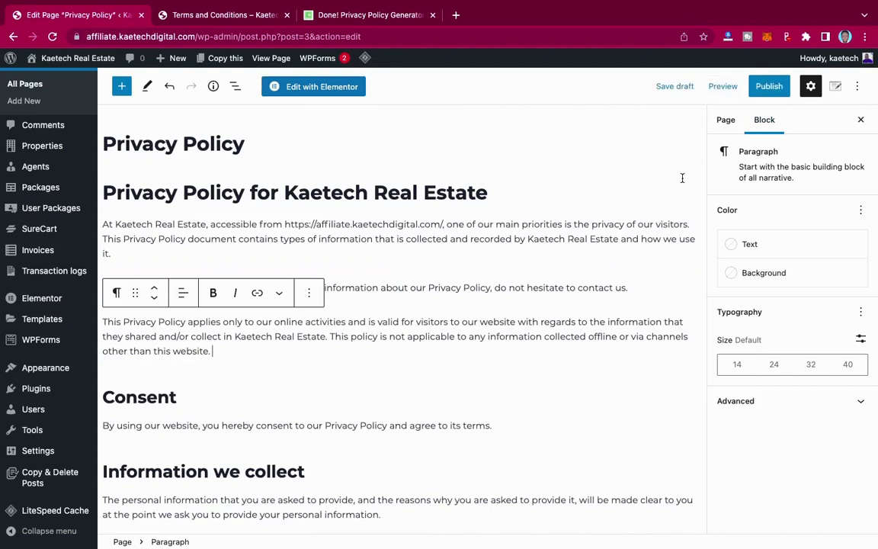
Set the Privacy Policy page's layout to Narrow and its content style to Boxed, and publish the page
click(836, 88)
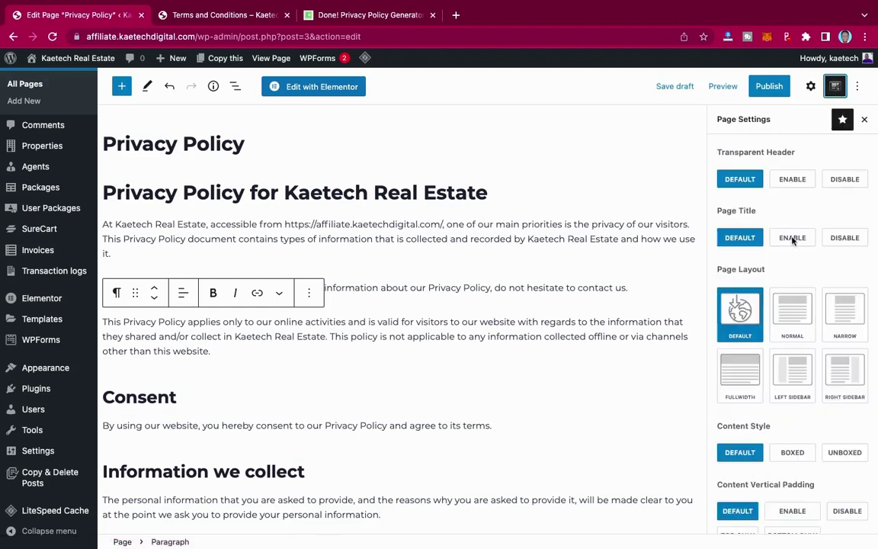
click(853, 313)
scroll(852, 313, down, 1)
scroll(851, 314, down, 3)
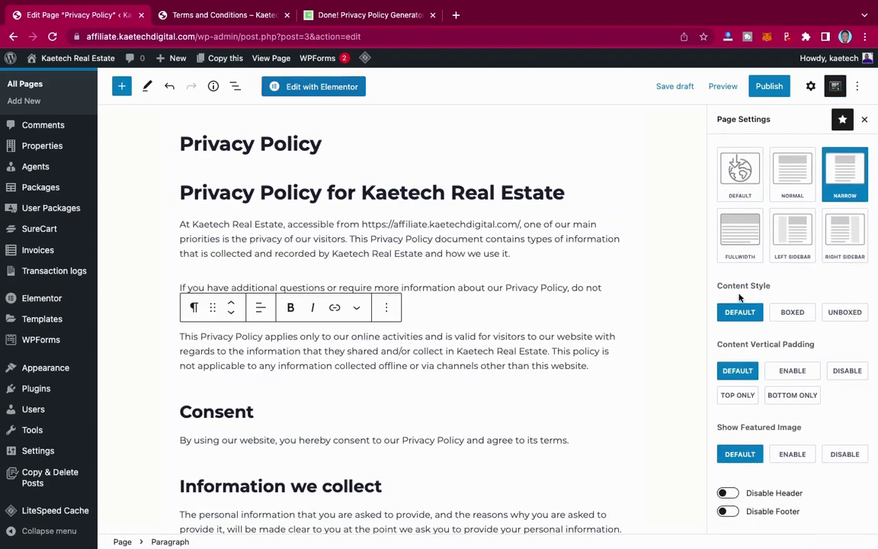
click(798, 315)
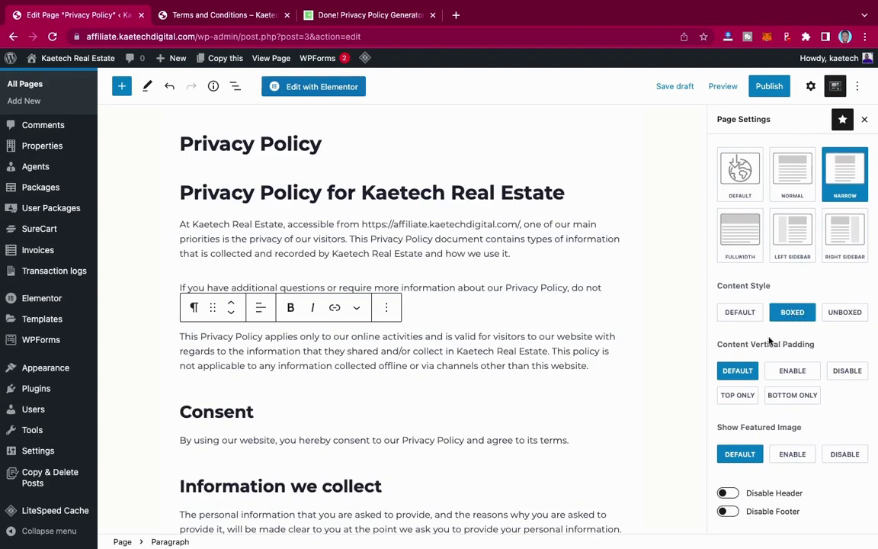
scroll(770, 338, up, 4)
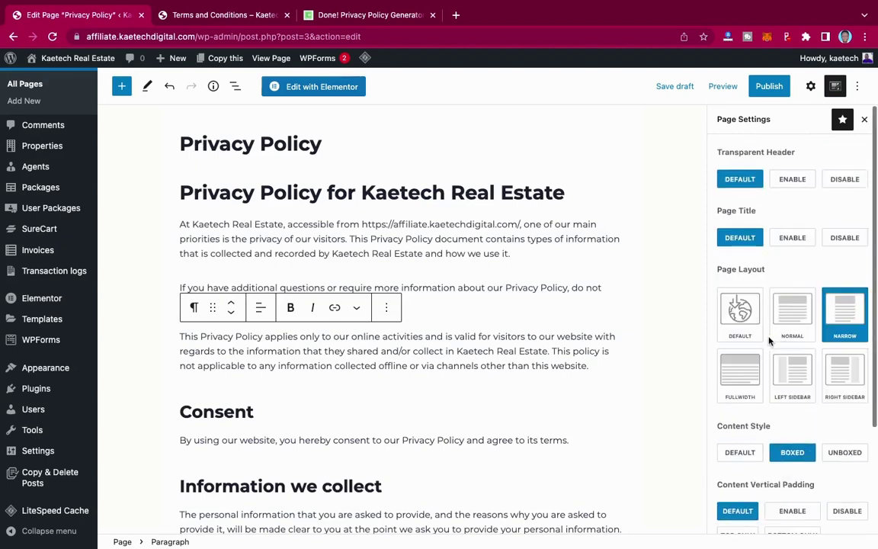
click(770, 89)
click(770, 88)
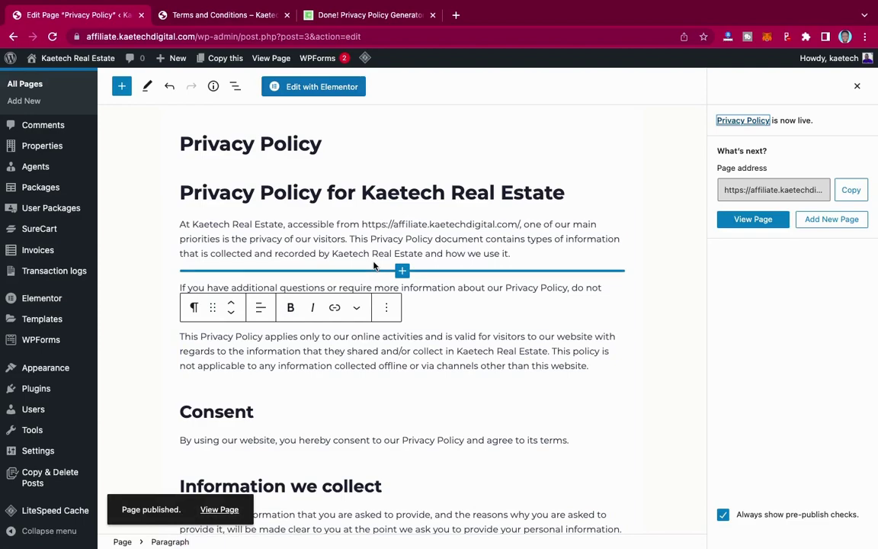
Check the footer of the live Terms and Conditions page and return to the Privacy Policy editor
click(229, 16)
scroll(559, 432, down, 20)
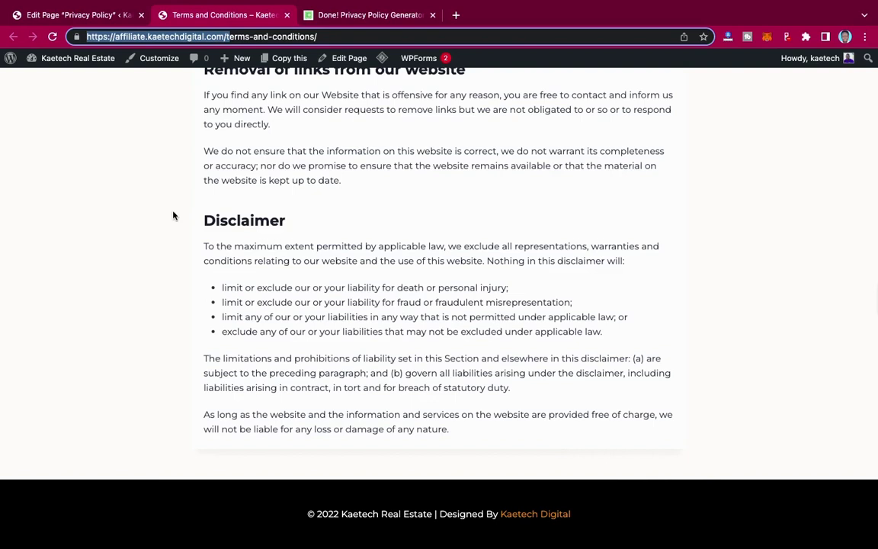
click(93, 16)
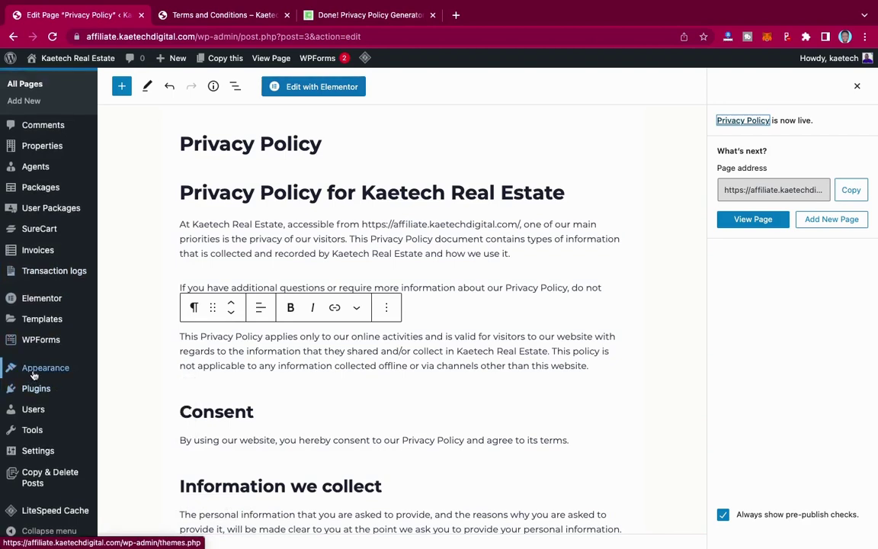
Open the site's menu management page and look over the items in the Main Menu
mouse_move(42, 372)
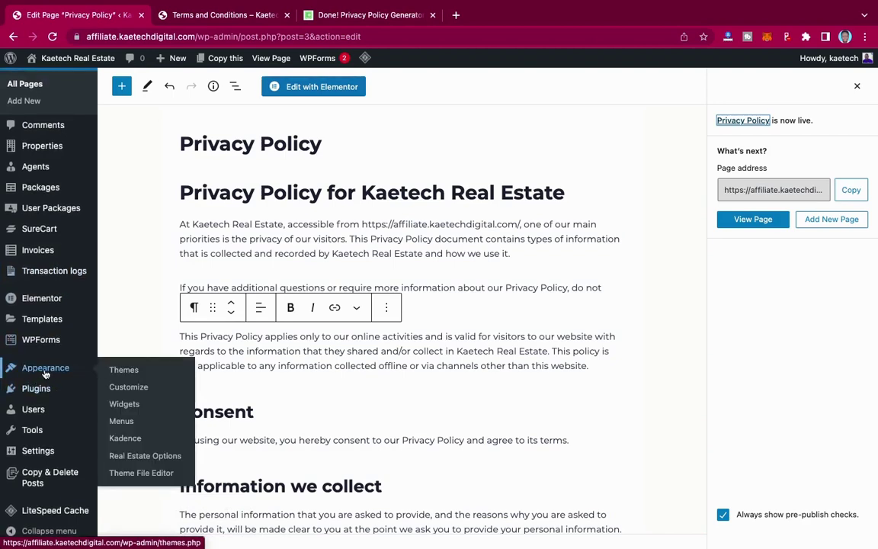
click(122, 423)
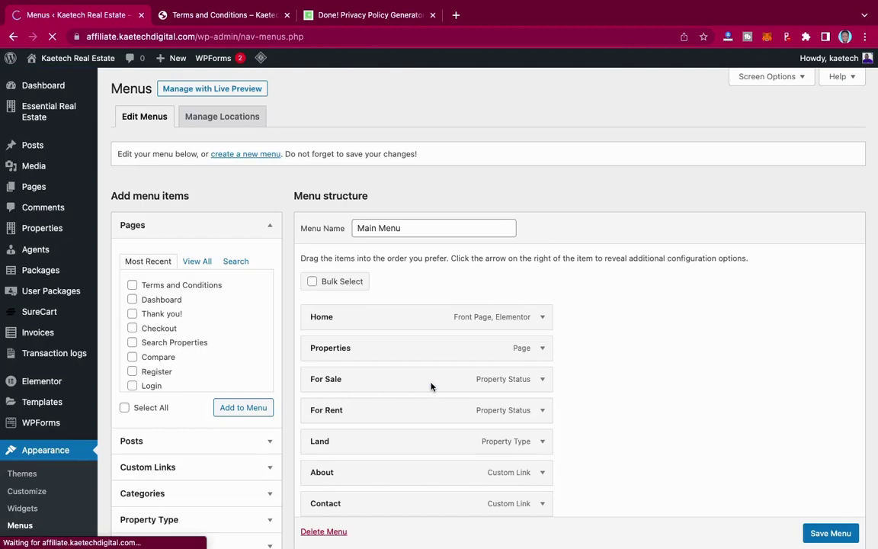
scroll(430, 386, down, 10)
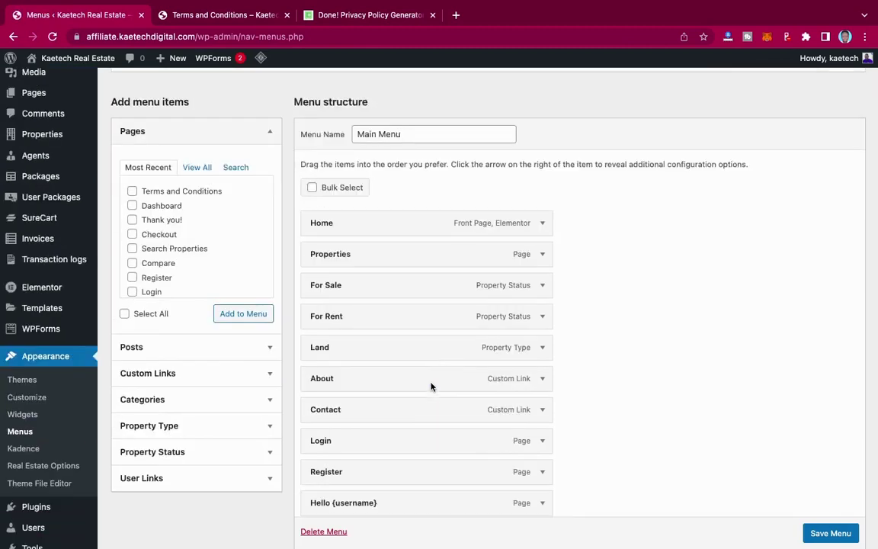
scroll(431, 387, up, 7)
scroll(431, 386, up, 3)
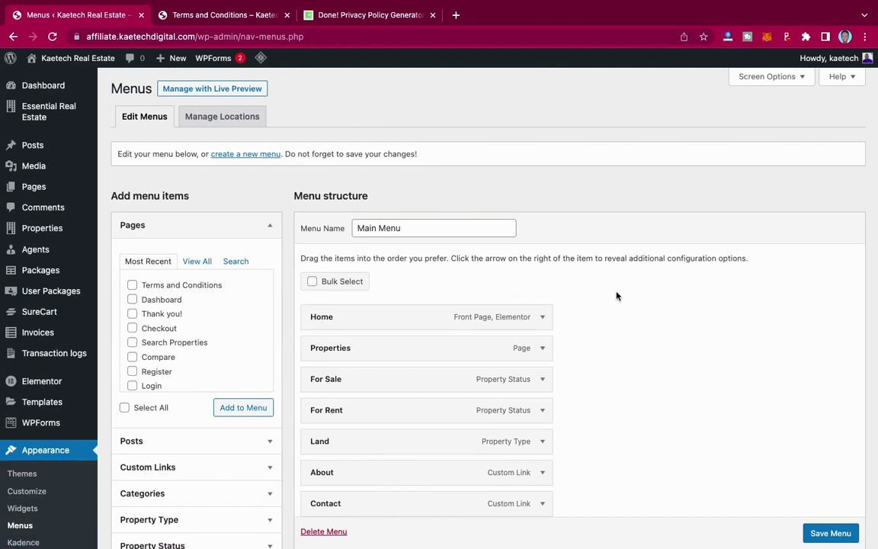
Create a new menu named "Footer Menu" and assign it to the Footer display location
click(233, 154)
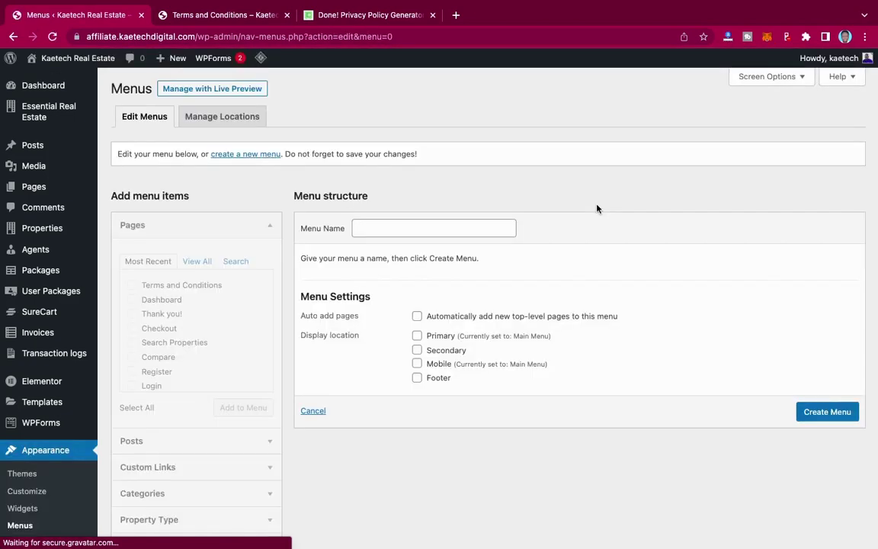
click(464, 229)
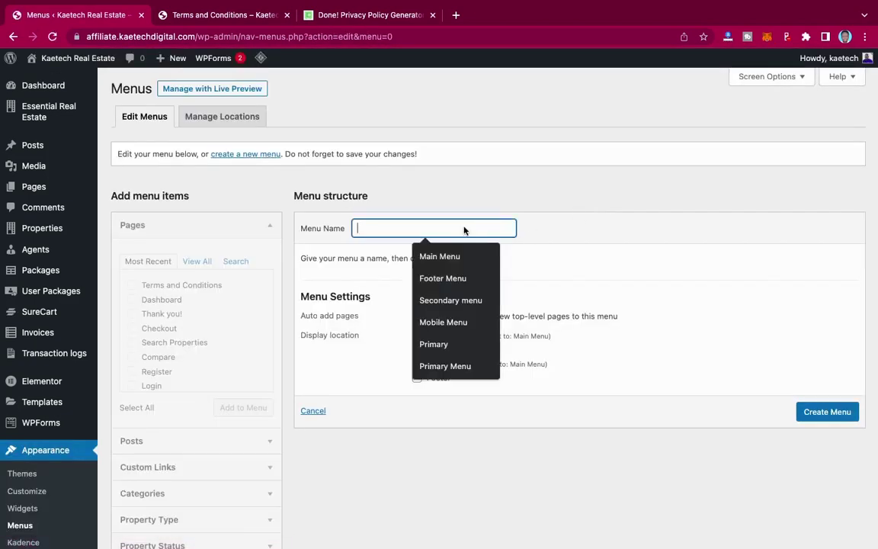
click(455, 279)
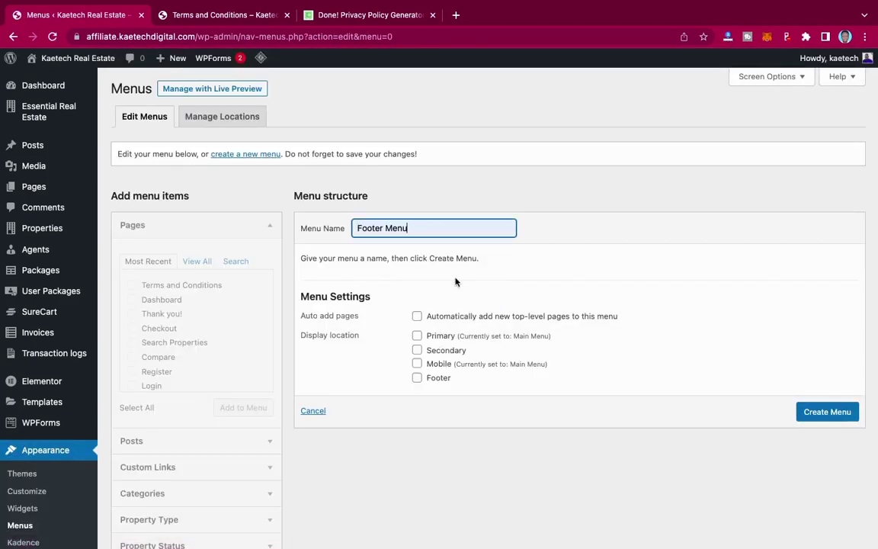
click(417, 379)
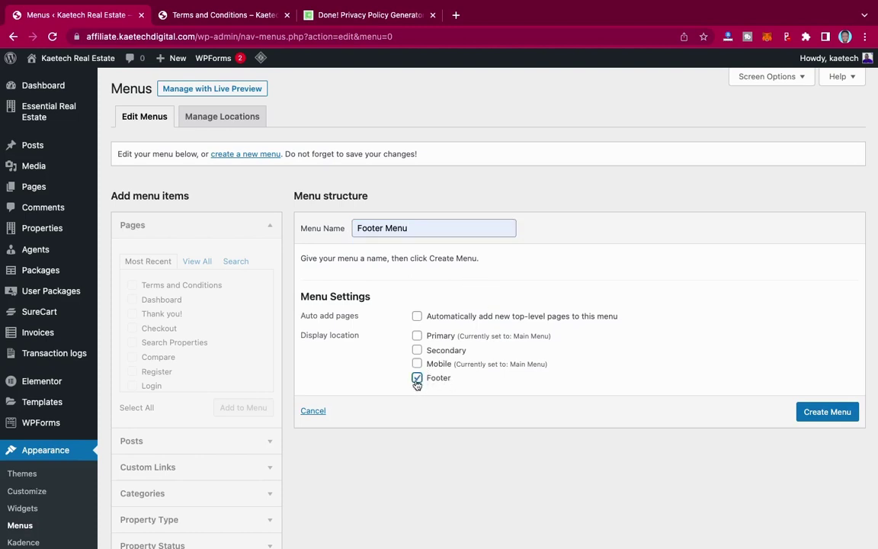
click(811, 412)
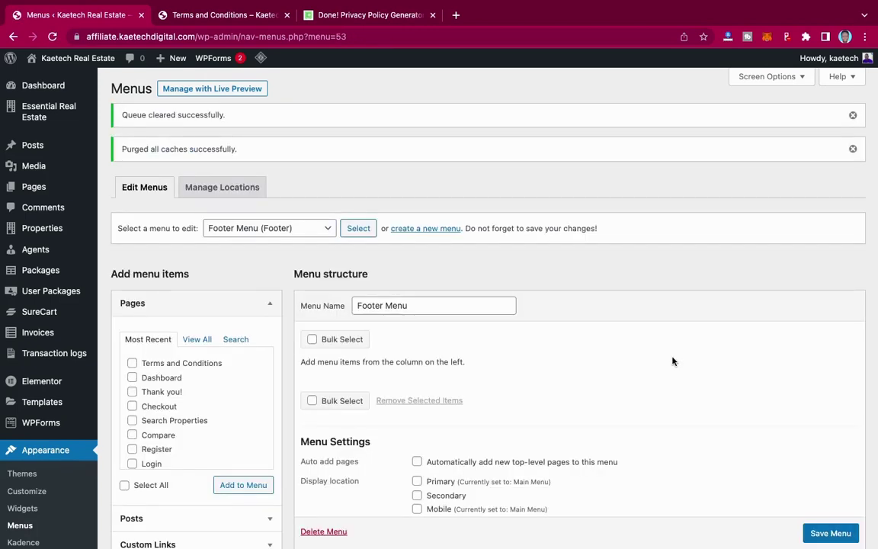
scroll(518, 400, down, 3)
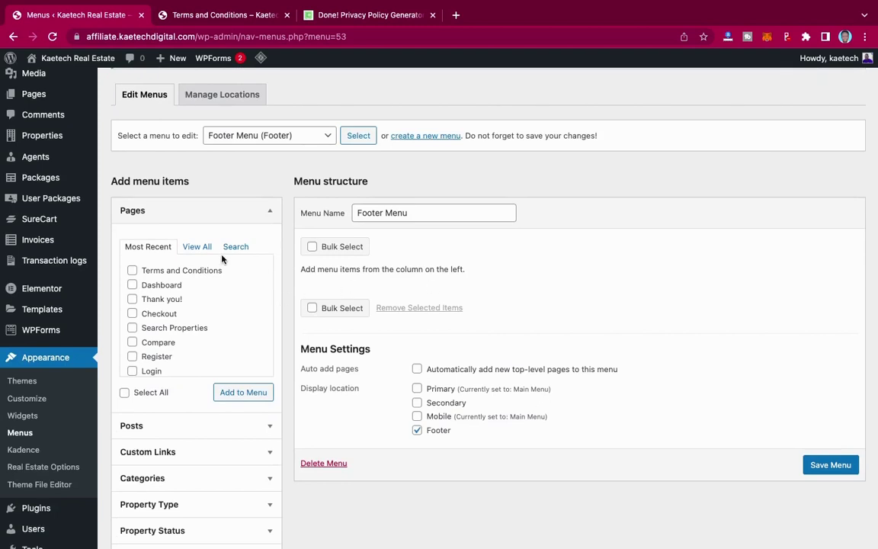
Add the Privacy Policy and Terms and Conditions pages to the Footer Menu
click(197, 247)
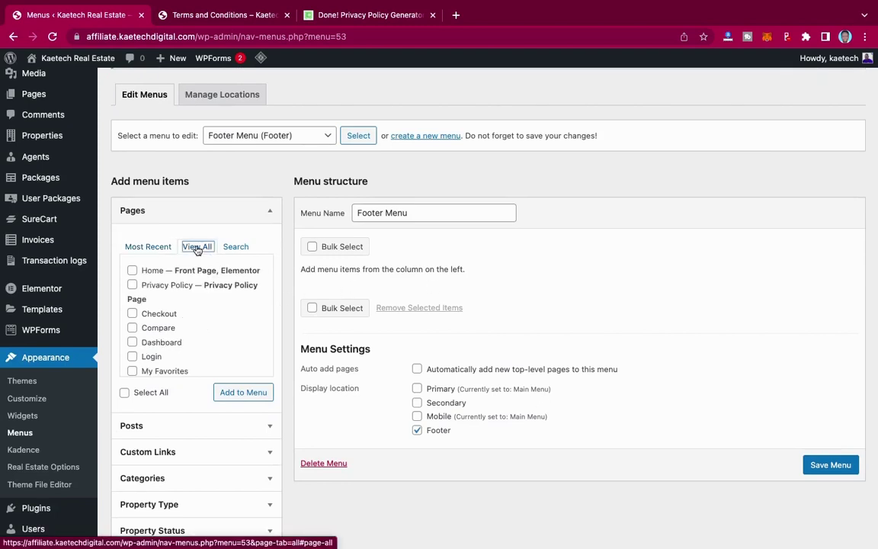
click(133, 286)
scroll(162, 332, down, 4)
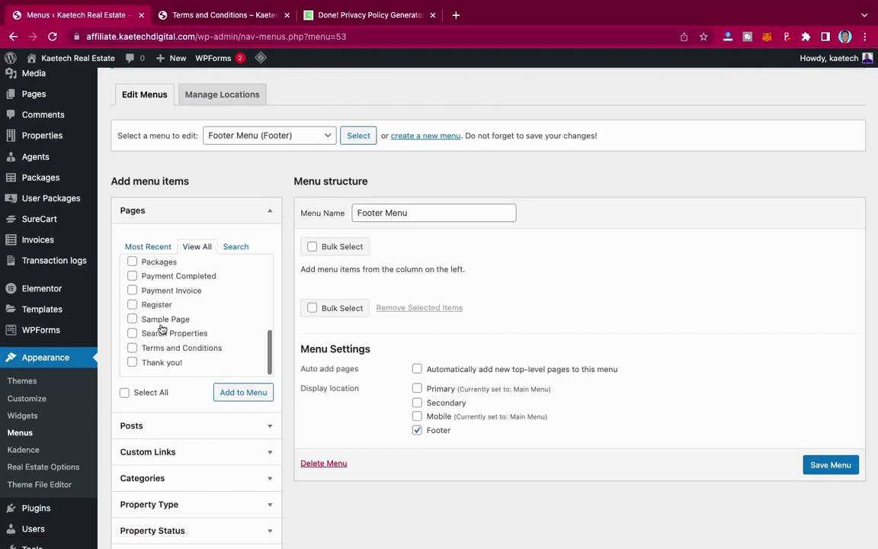
click(132, 349)
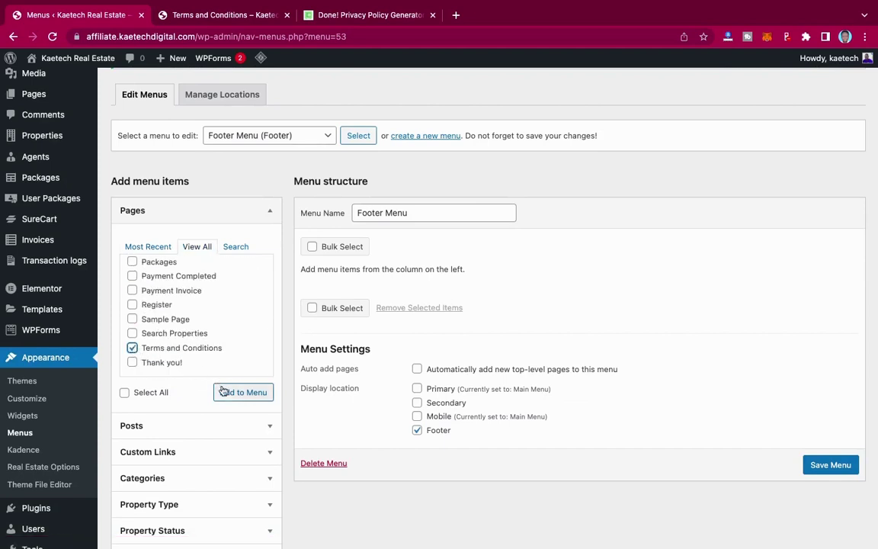
click(241, 393)
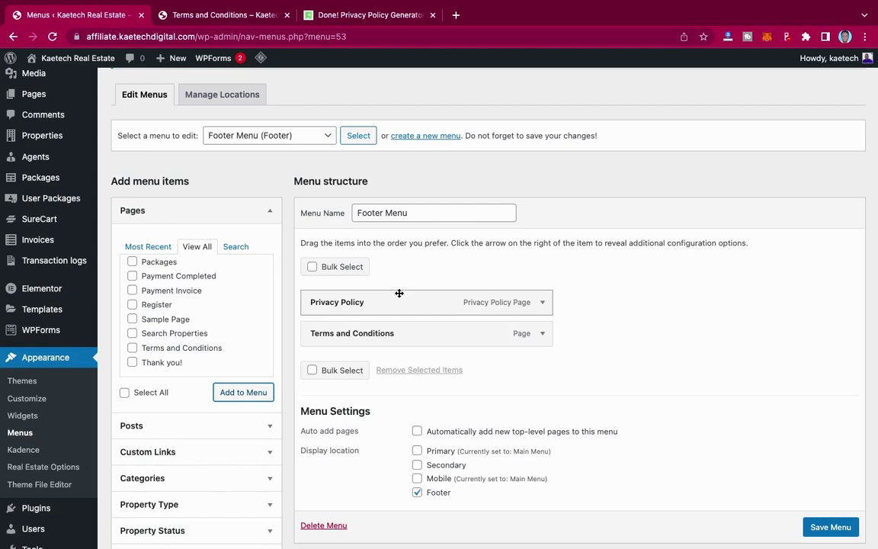
Change the Terms and Conditions item's navigation label to "Terms & Conditions" and save the Footer Menu
click(544, 336)
click(353, 375)
key(BackSpace)
key(BackSpace)
key(BackSpace)
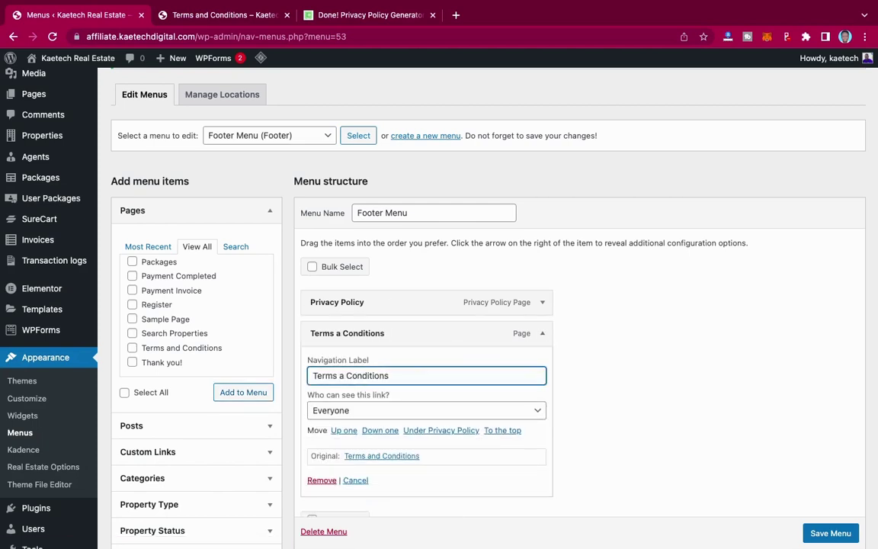
text(&)
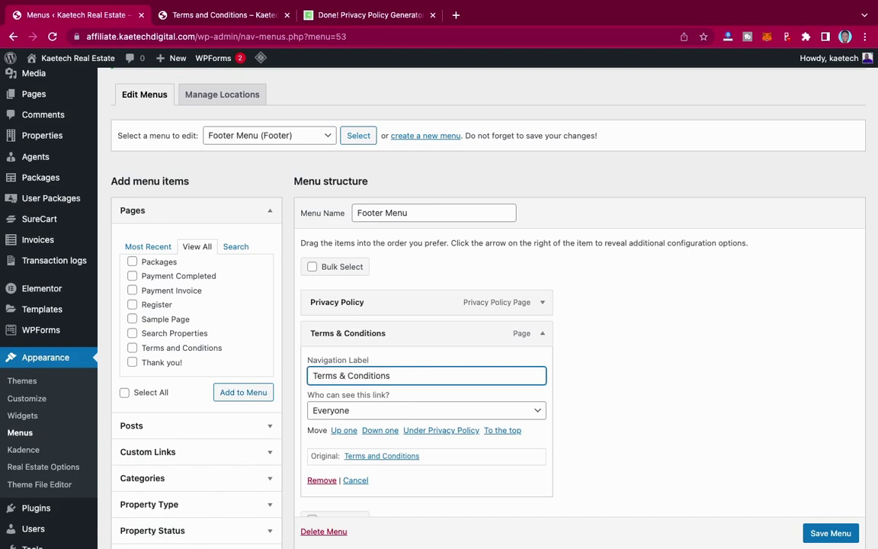
click(542, 335)
scroll(533, 397, down, 1)
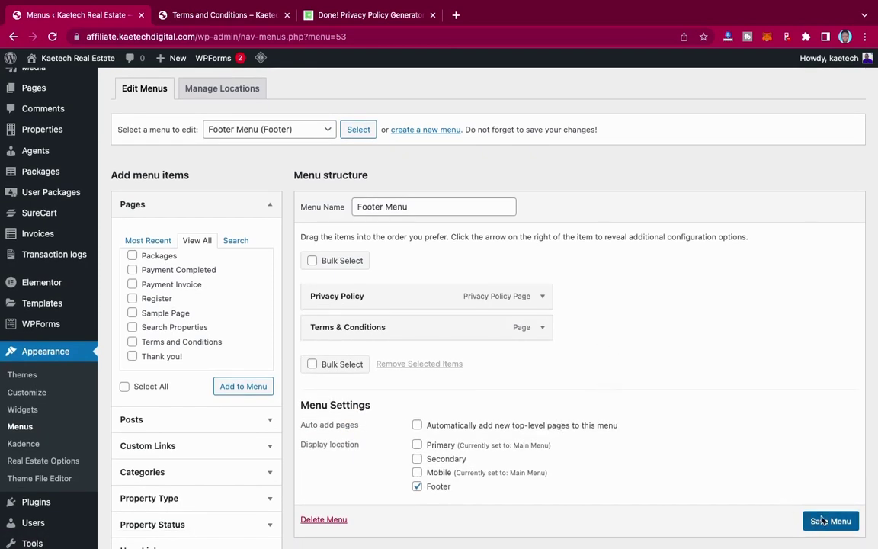
scroll(822, 521, down, 1)
click(822, 499)
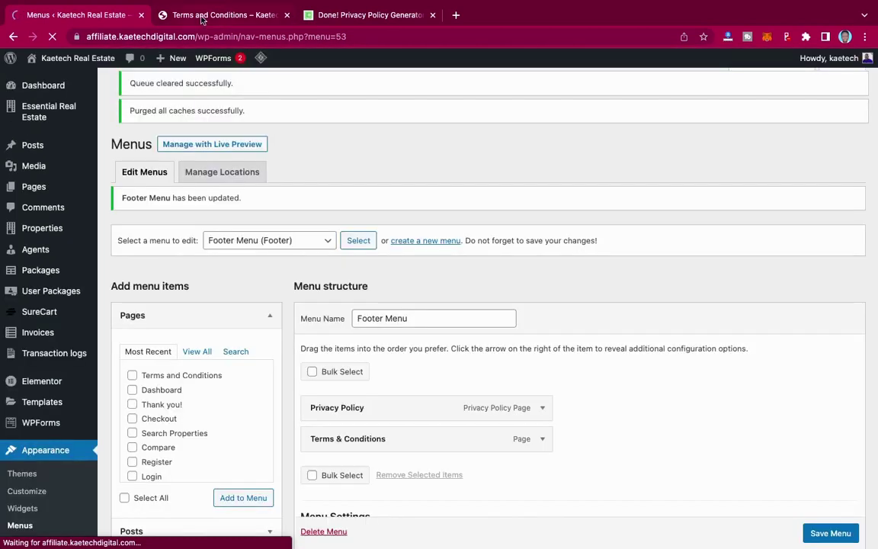
Reload the live Terms and Conditions page and check its footer for the new menu
click(202, 19)
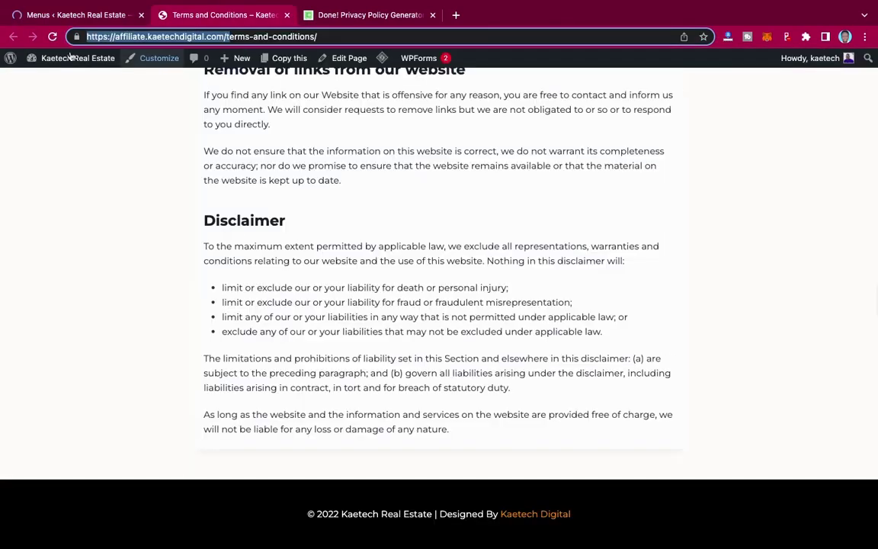
click(53, 37)
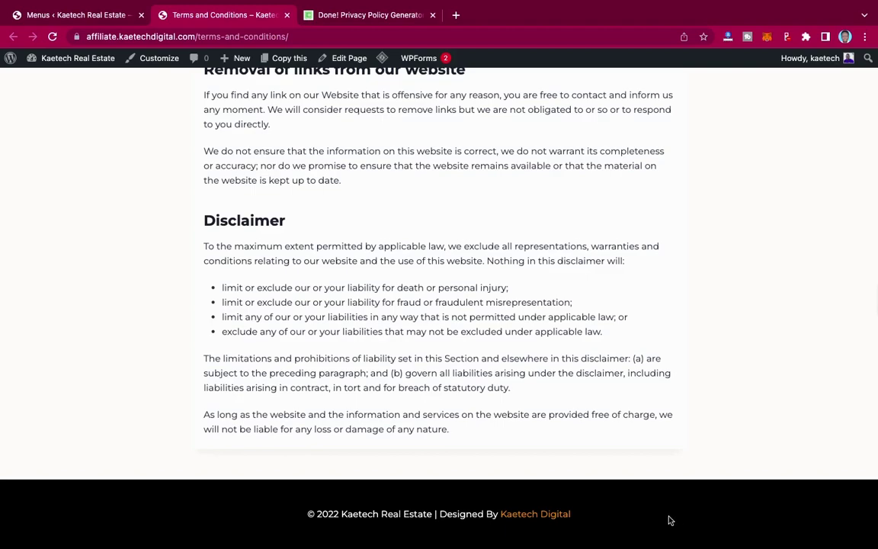
scroll(590, 393, up, 20)
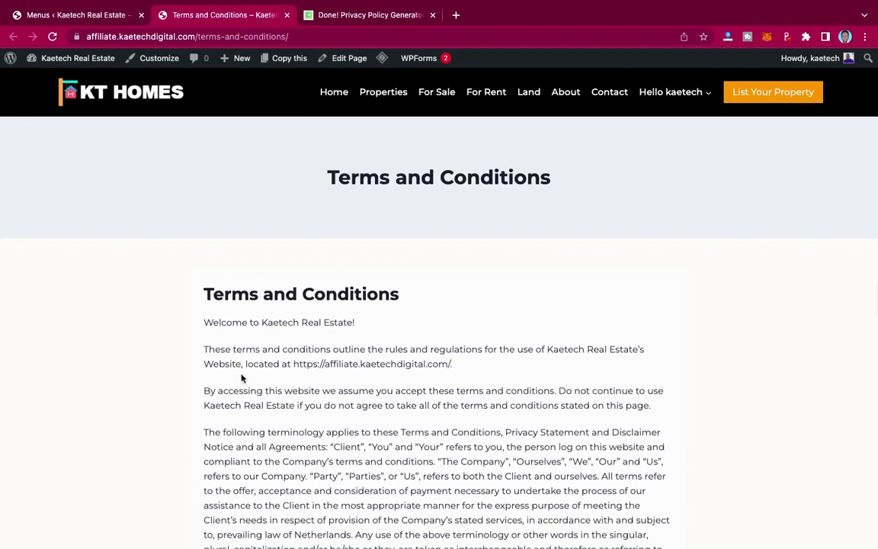
Open the footer settings in the theme customizer and set the footer's bottom row to 2 columns
click(152, 61)
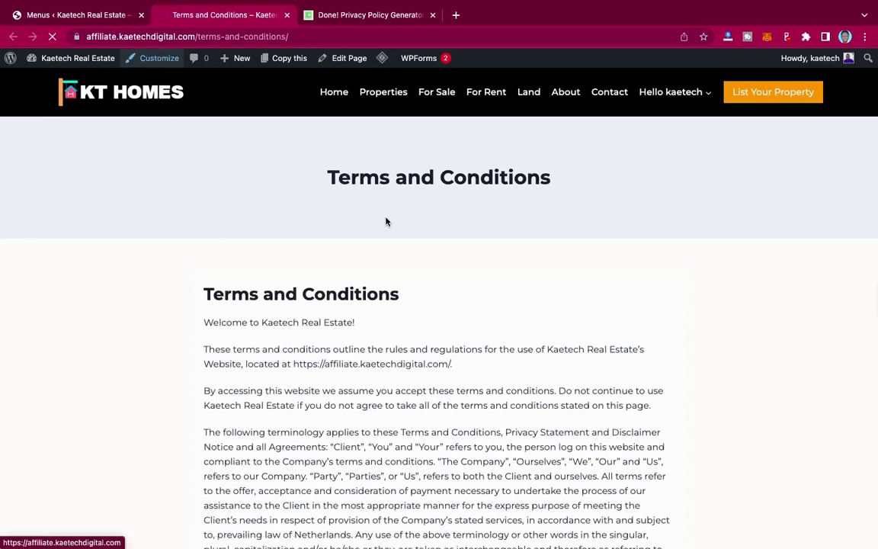
scroll(386, 221, down, 8)
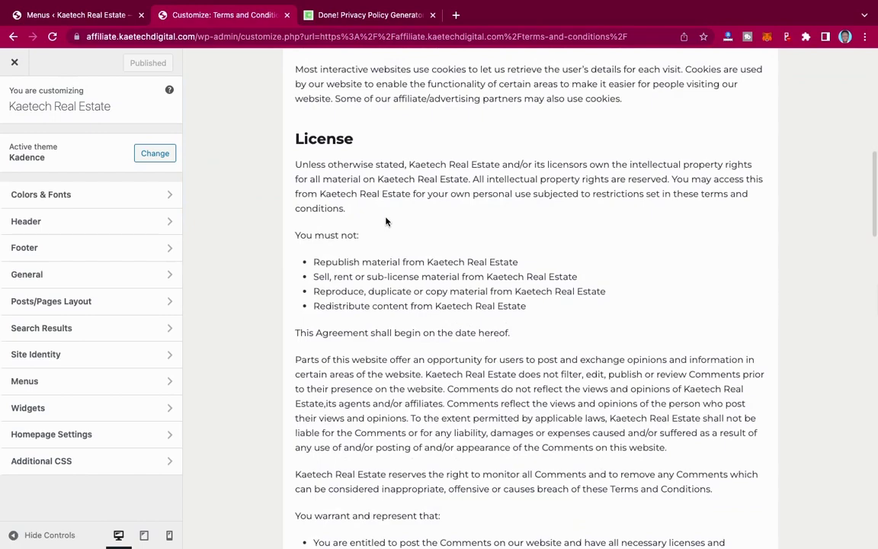
scroll(386, 221, up, 3)
scroll(386, 221, up, 5)
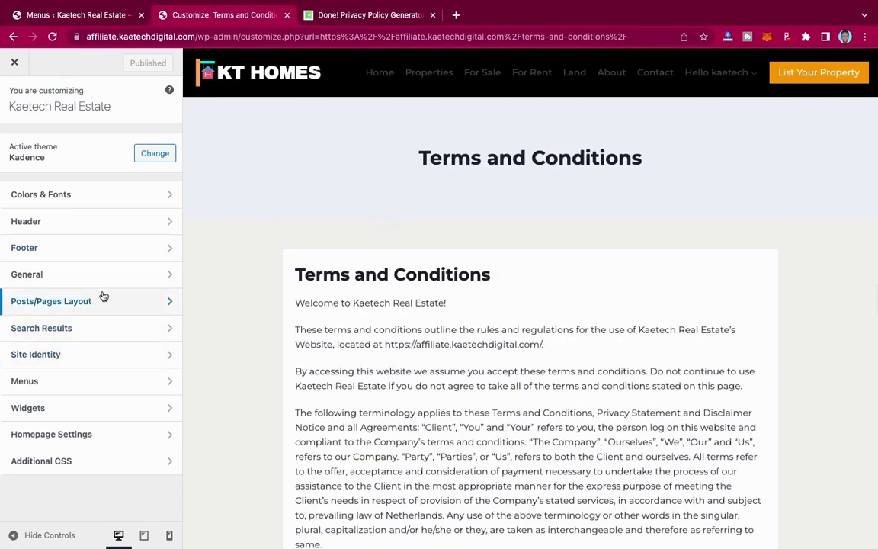
click(113, 249)
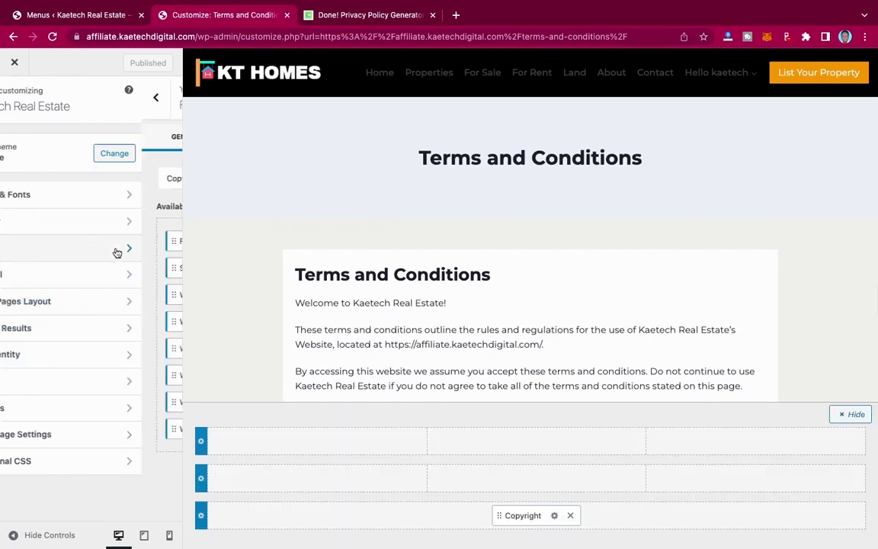
scroll(525, 358, down, 1)
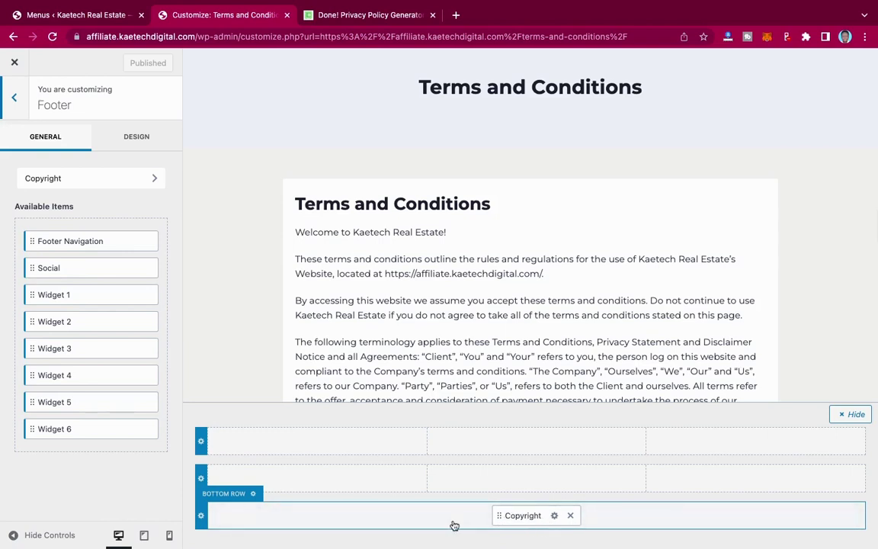
click(252, 494)
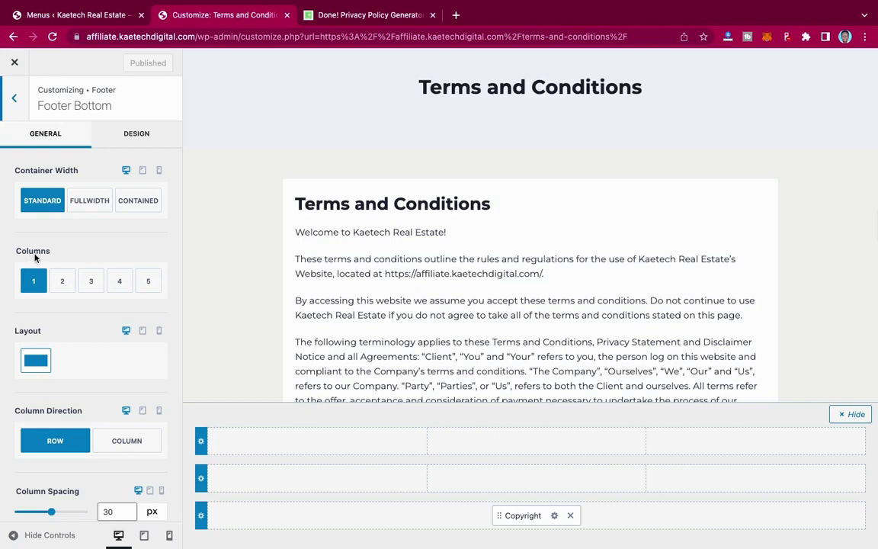
click(62, 281)
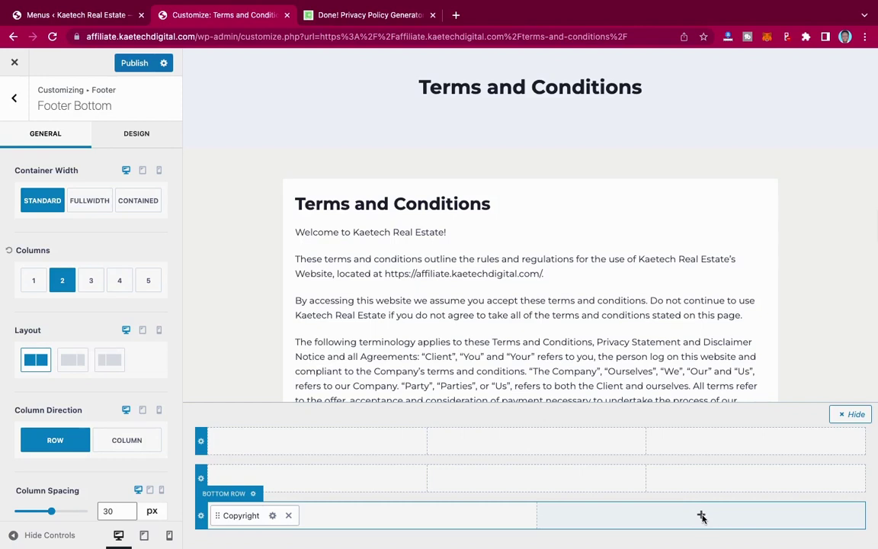
Add the Footer Navigation item to the empty second column of the footer's bottom row and check the preview
click(702, 517)
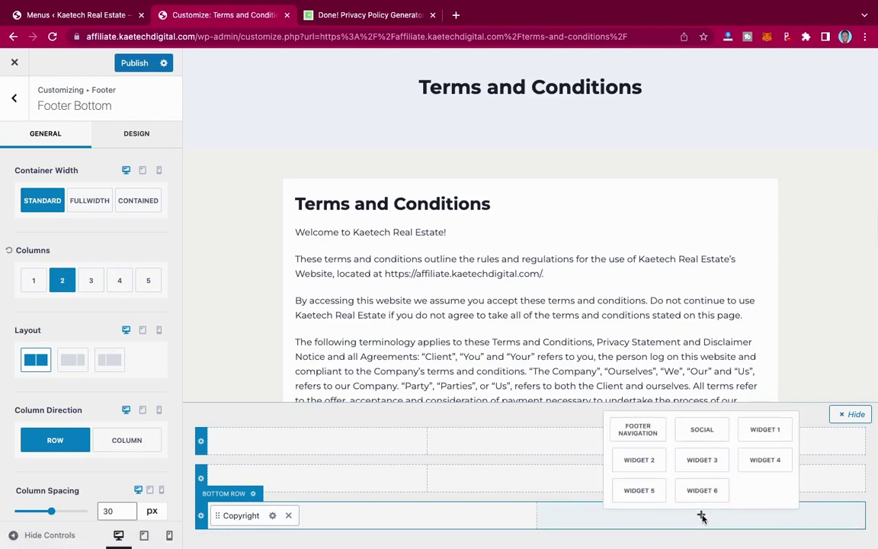
click(644, 433)
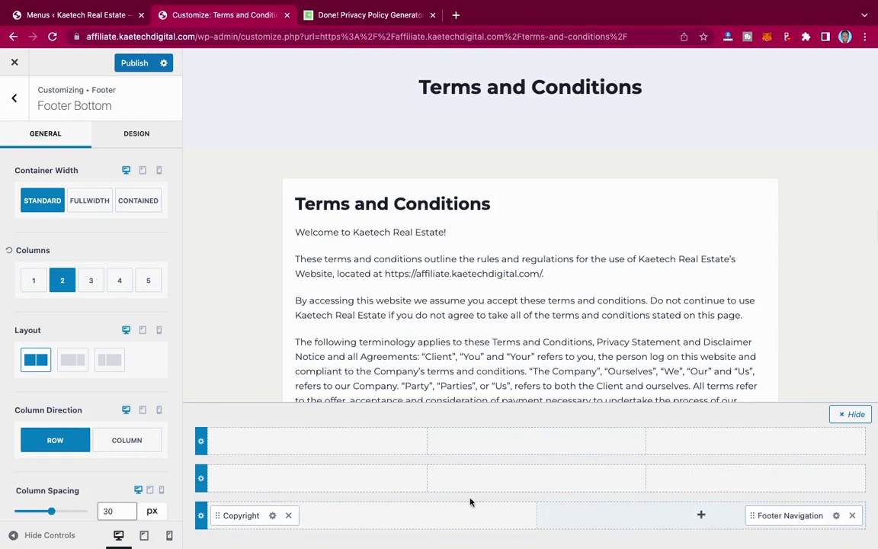
scroll(413, 272, down, 15)
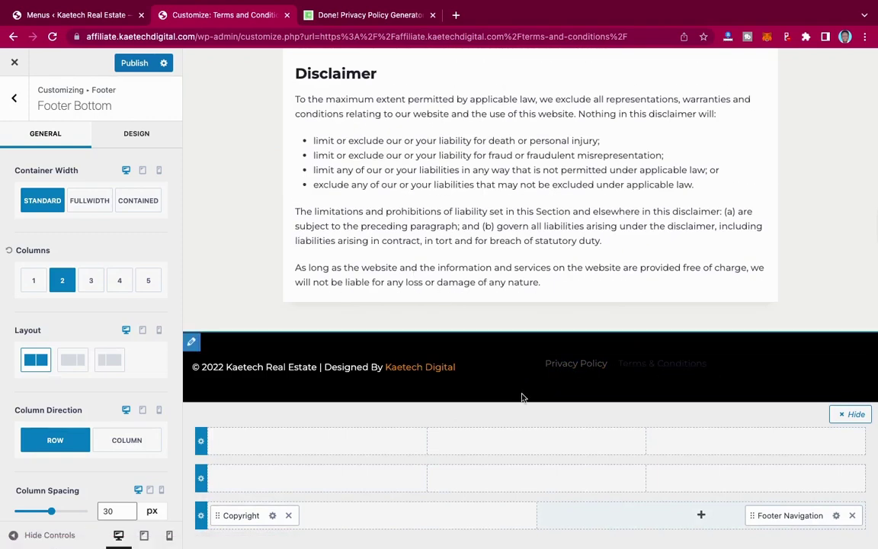
Set the Footer Navigation's initial link color to white
click(836, 516)
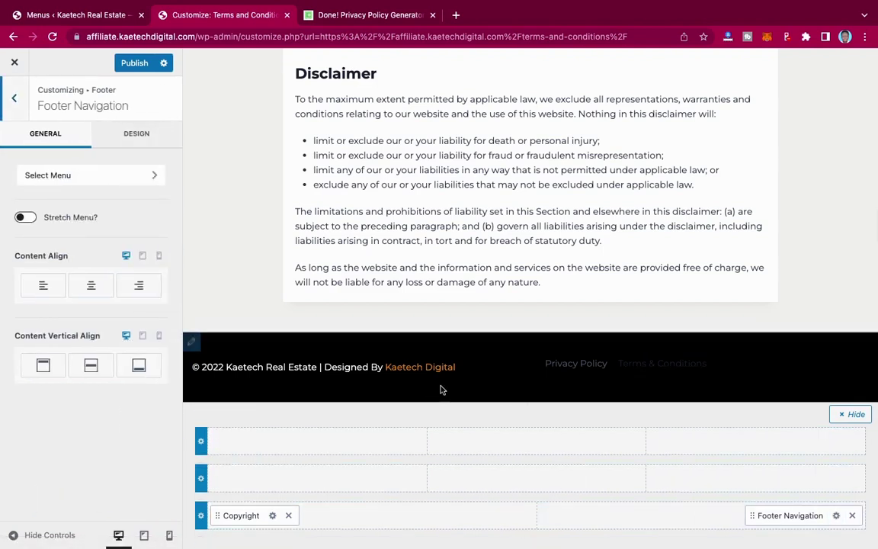
click(127, 141)
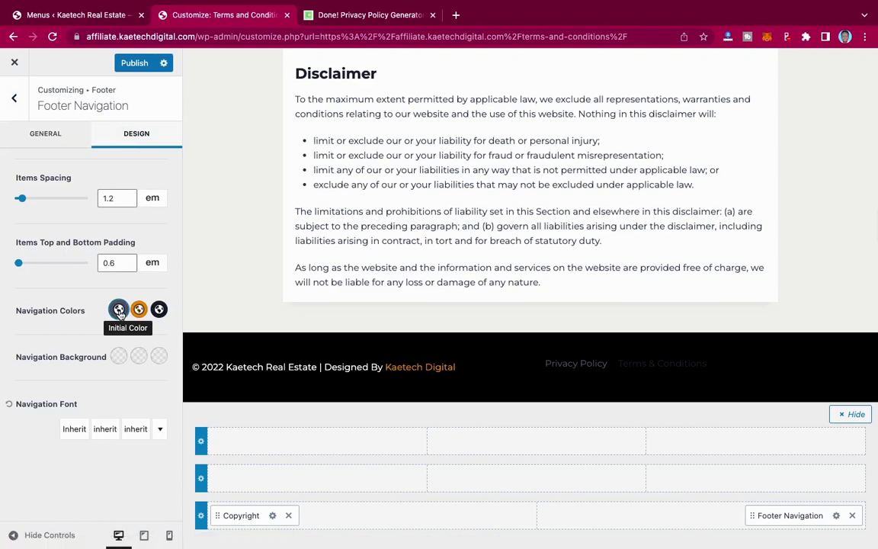
click(119, 310)
drag(29, 107, 30, 304)
click(64, 301)
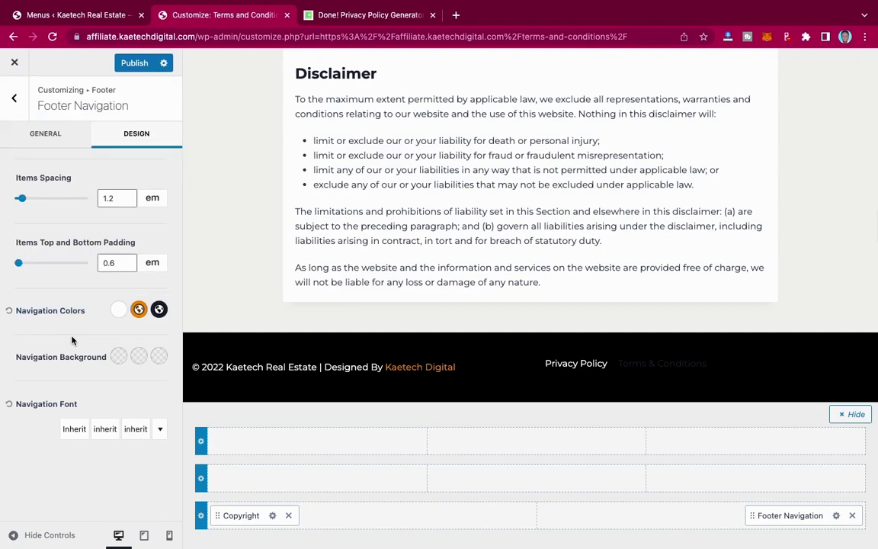
Set the Footer Navigation's active link color to the orange palette color E68B03
click(157, 310)
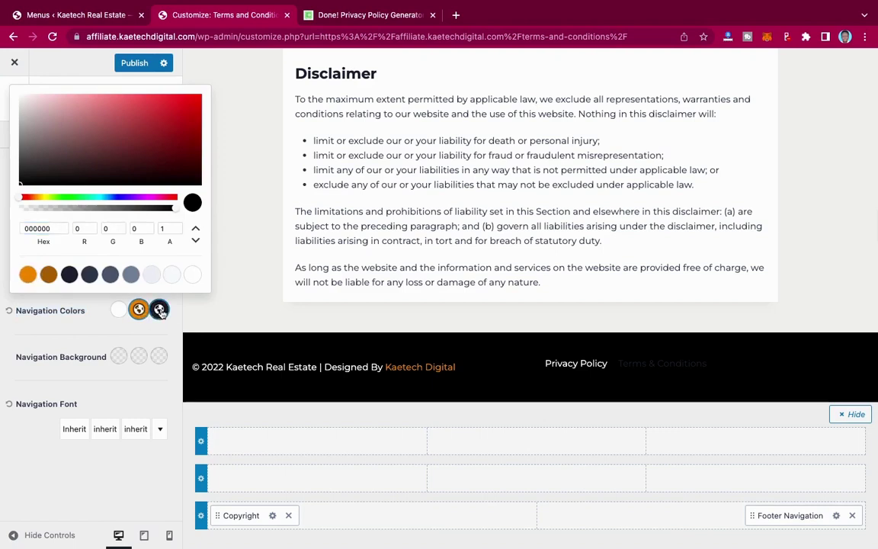
click(131, 274)
click(27, 274)
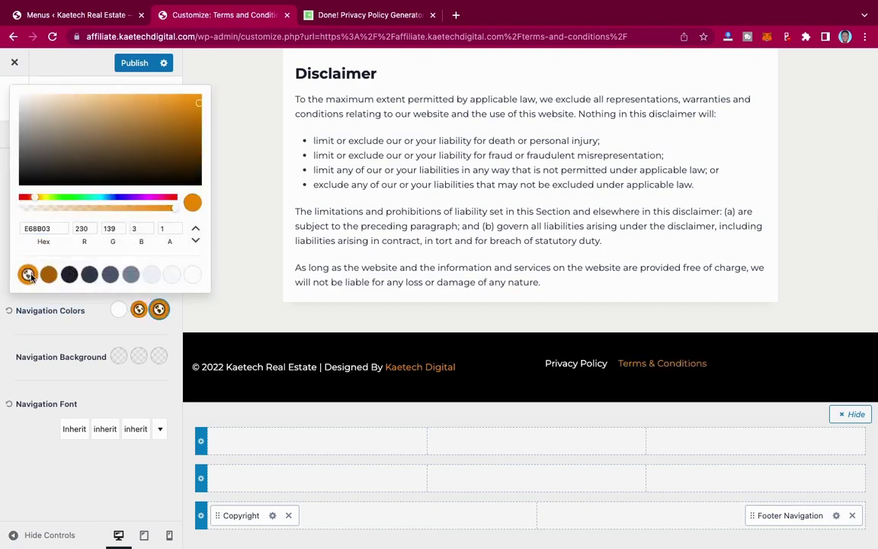
click(92, 327)
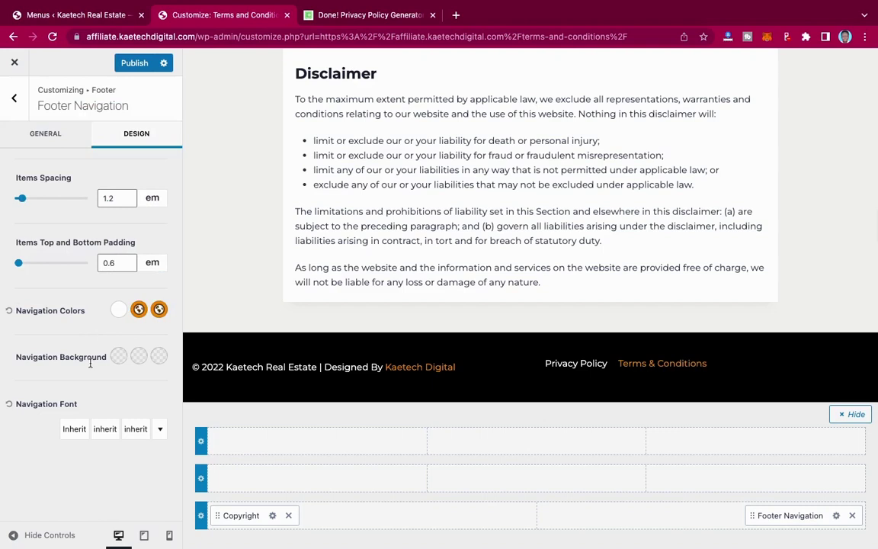
Align the Footer Navigation content right and vertically to the bottom, then publish the changes and leave the customizer
click(37, 135)
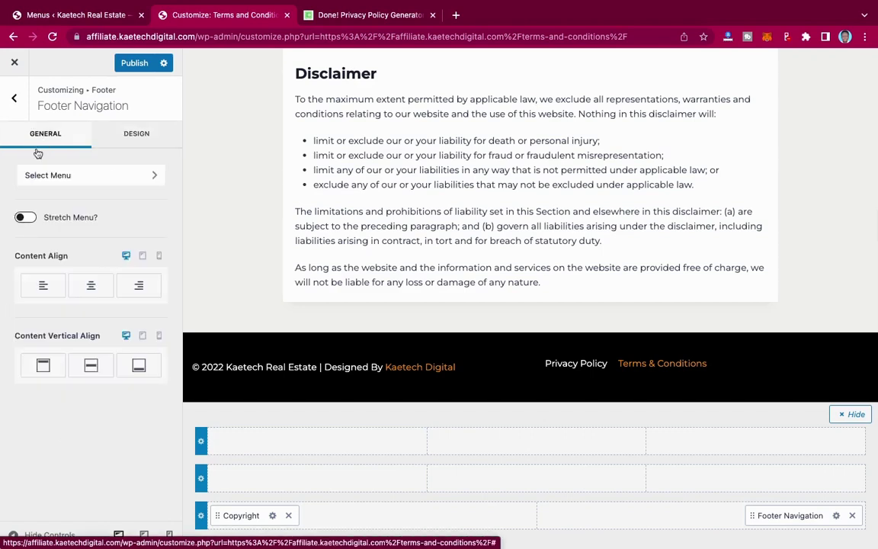
click(134, 288)
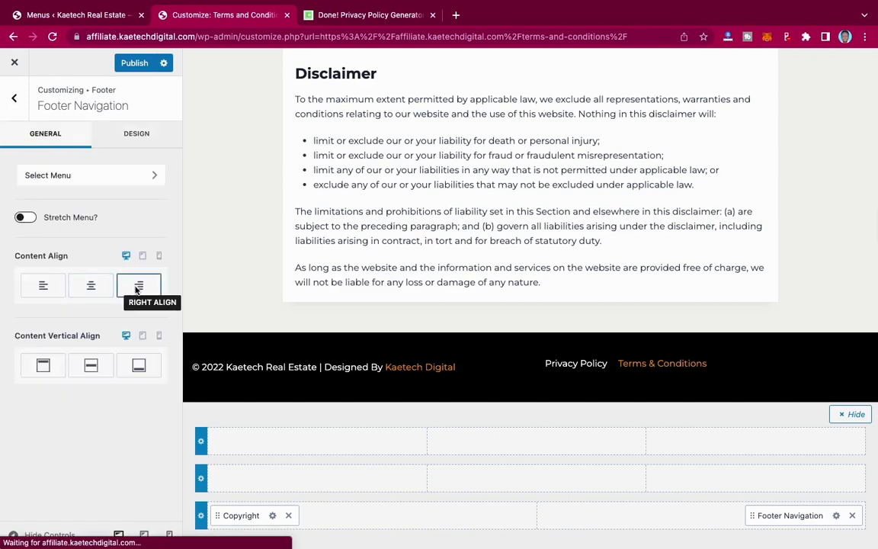
click(136, 288)
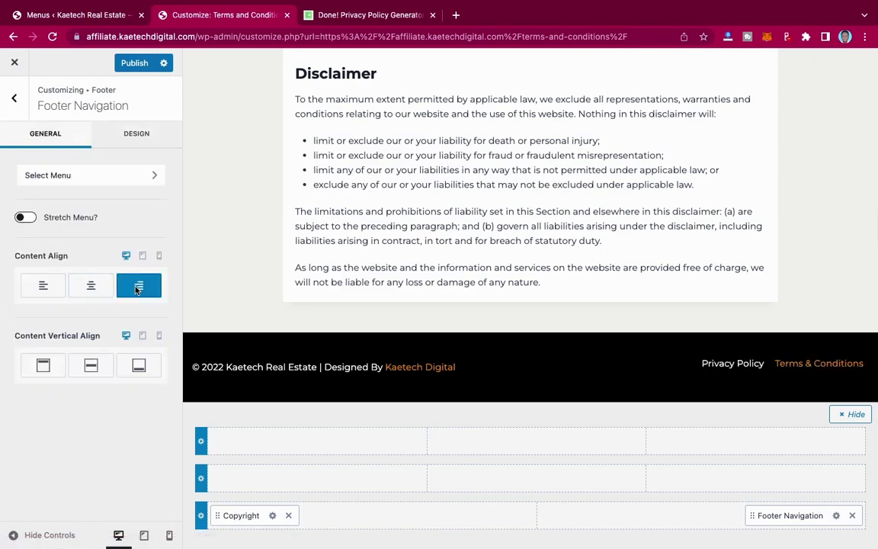
click(99, 367)
click(137, 368)
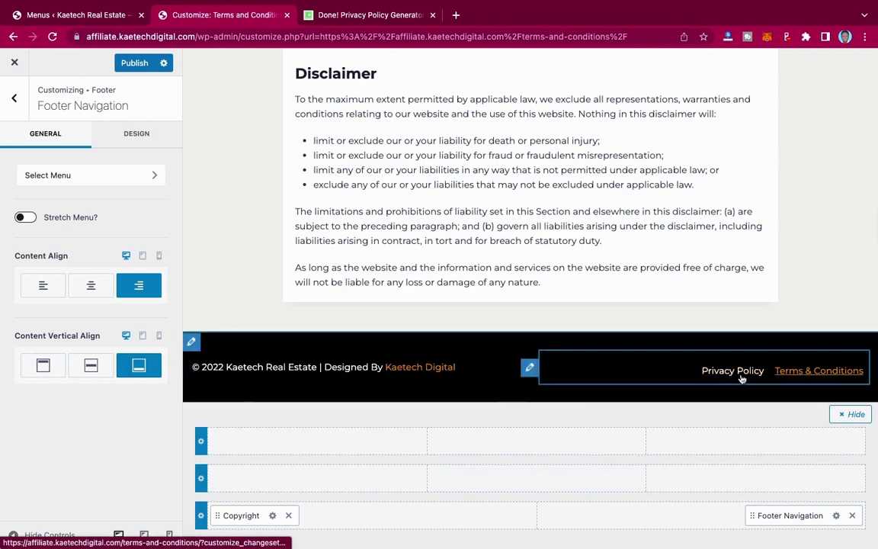
click(137, 68)
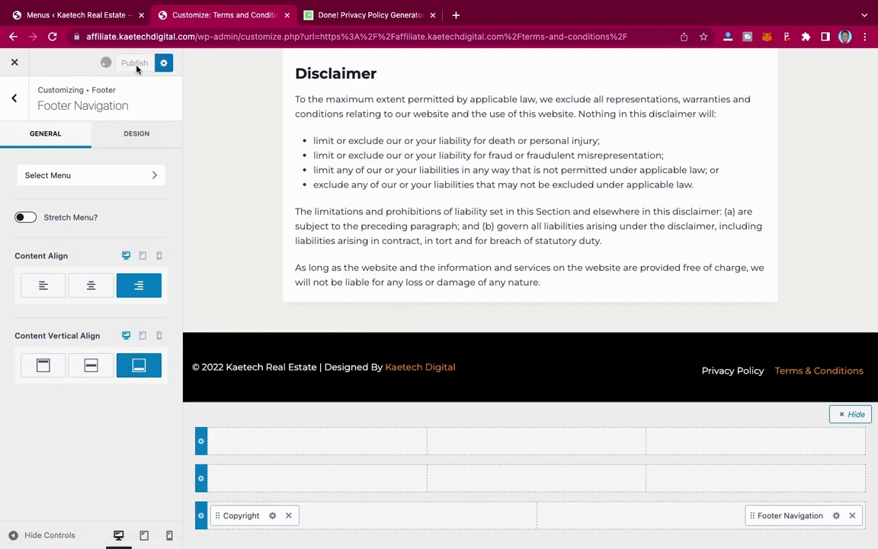
click(14, 64)
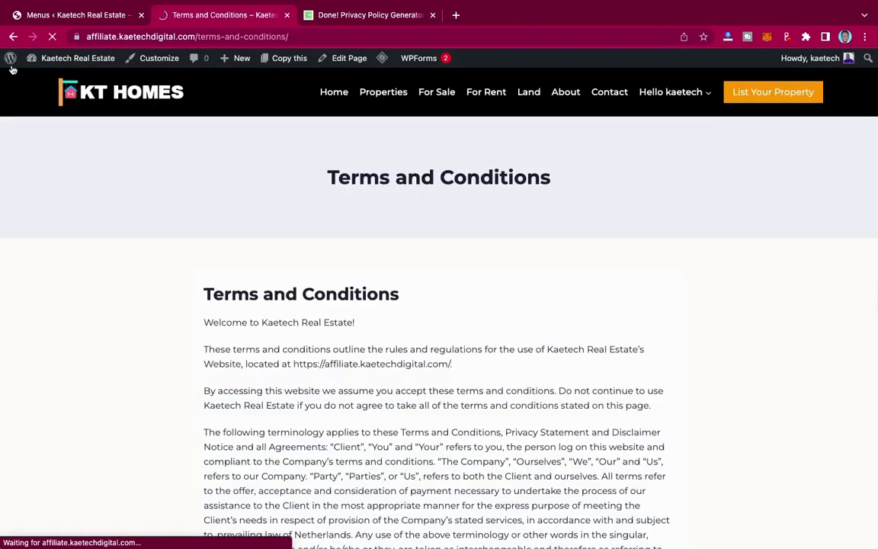
Check the footer menu on the live Terms and Conditions page, follow its Privacy Policy link and look through that page
scroll(555, 286, down, 20)
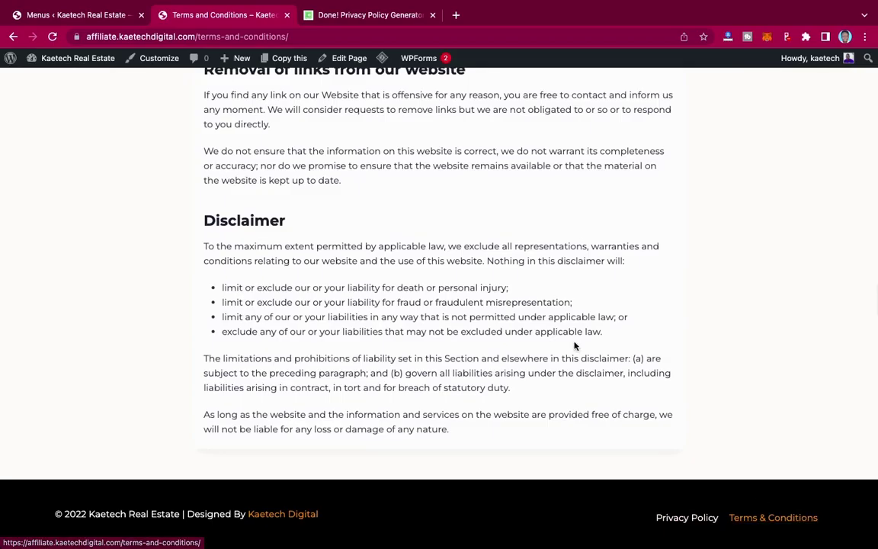
scroll(575, 347, up, 20)
scroll(575, 347, down, 15)
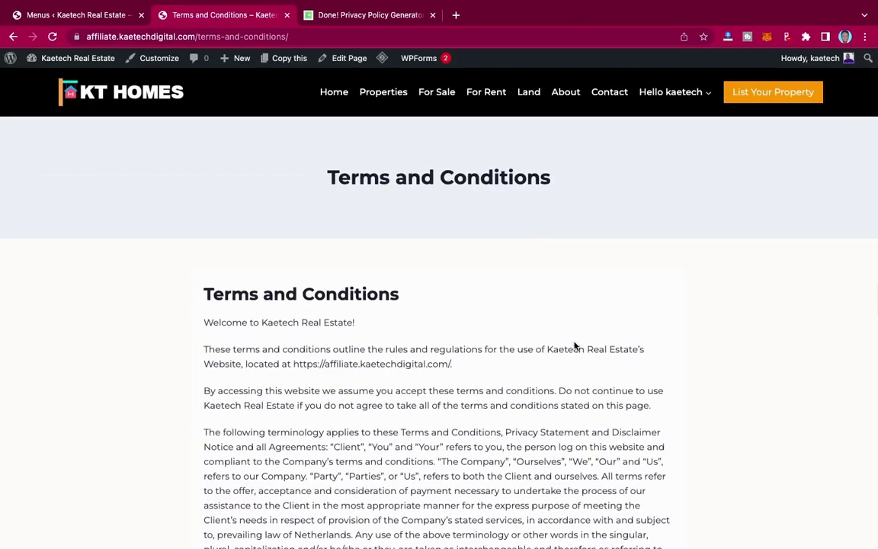
scroll(575, 347, down, 10)
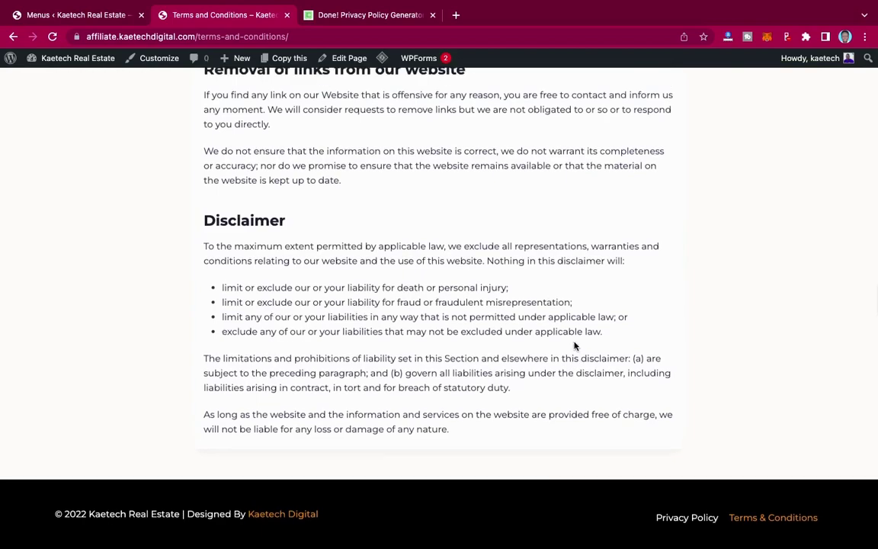
scroll(575, 347, up, 10)
scroll(572, 343, down, 10)
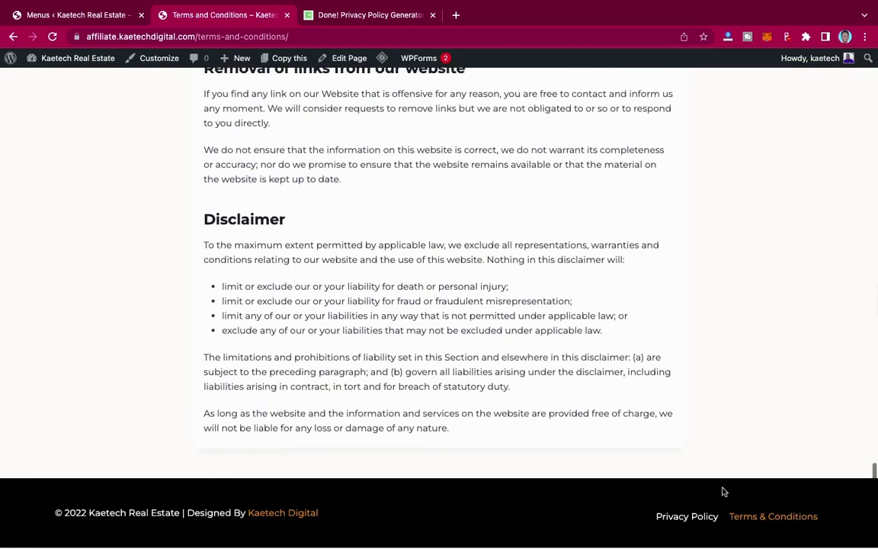
click(689, 518)
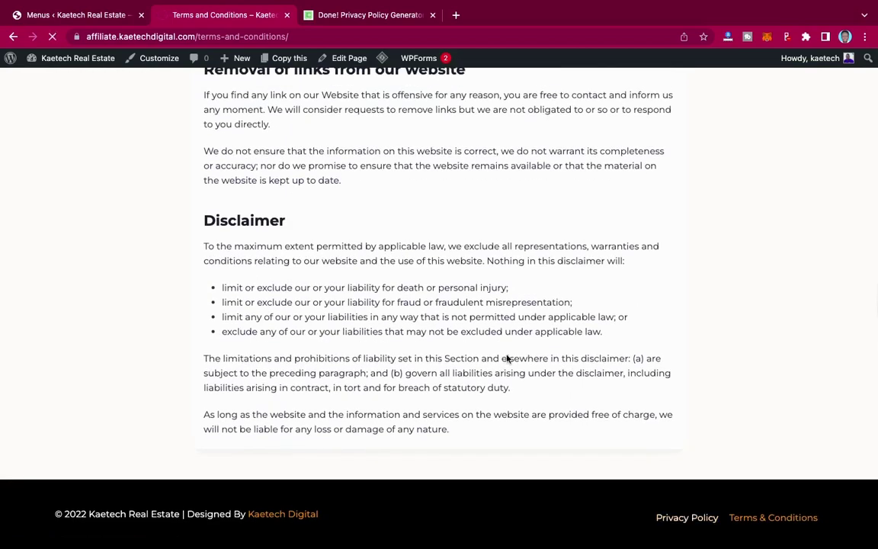
scroll(506, 358, down, 5)
scroll(507, 358, down, 15)
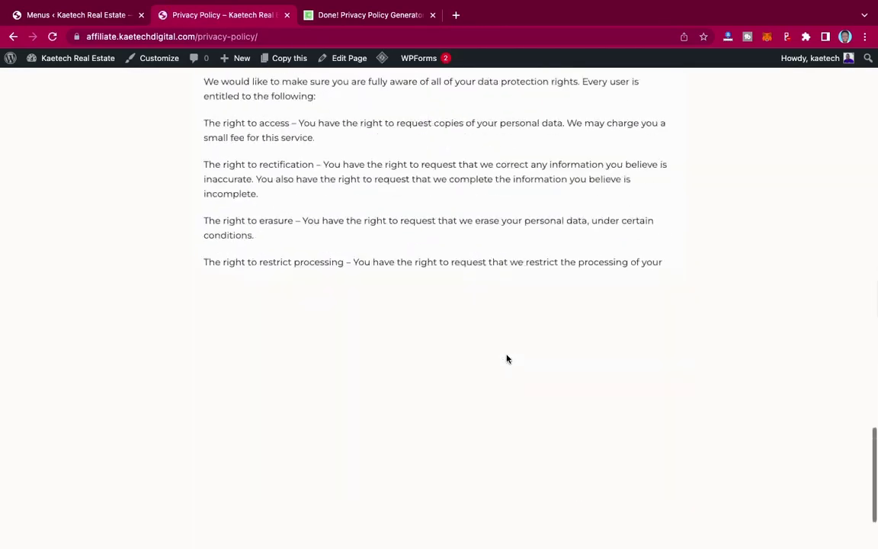
scroll(507, 358, up, 20)
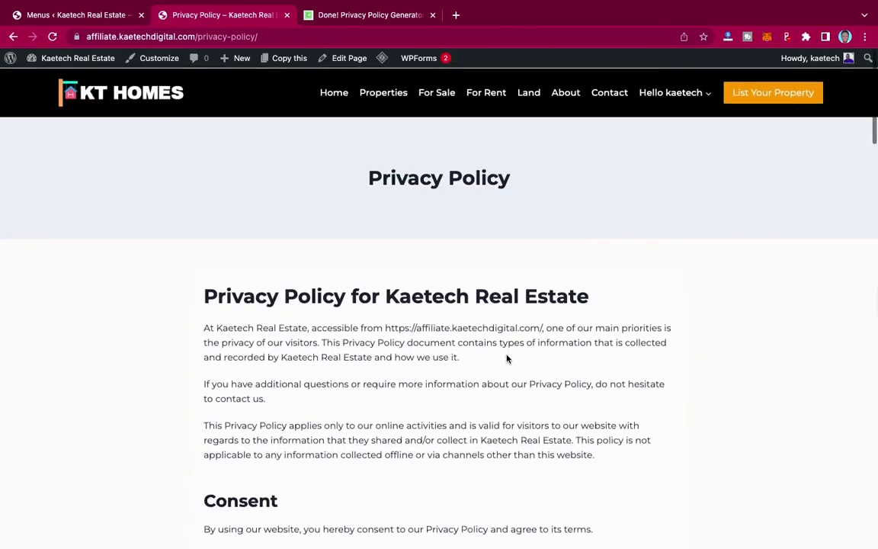